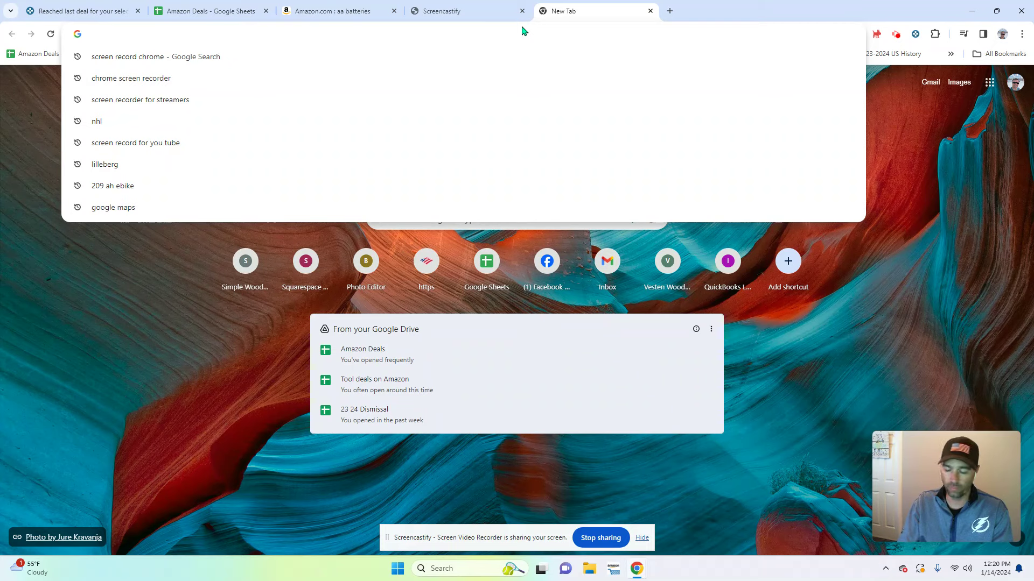
# Step: Load the Keepa site at keepa.com/#! in the new browser tab
pyautogui.write('keepa.com/#!')
pyautogui.press('Return')
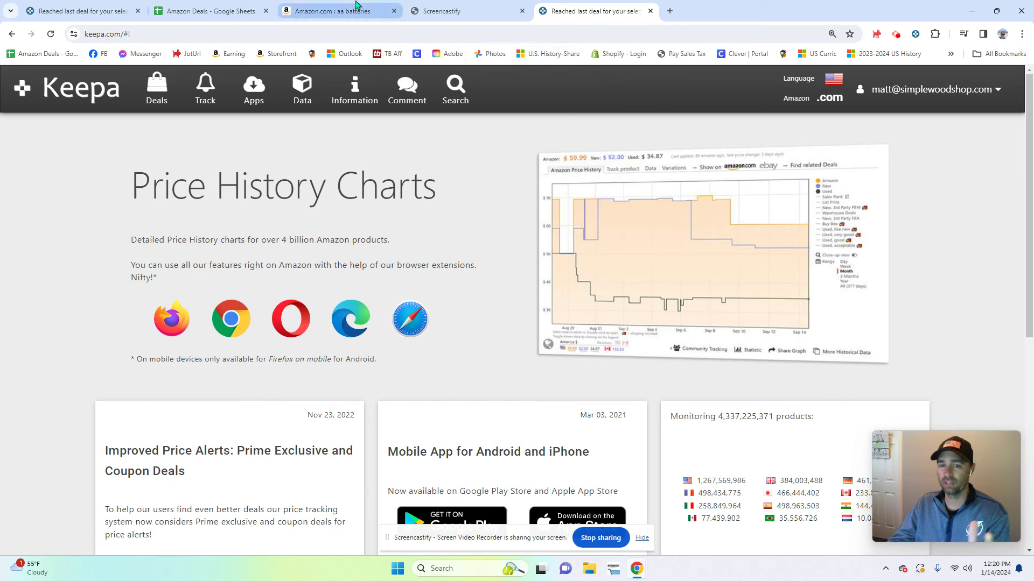
# Step: Switch to the Amazon search results for aa batteries and open the Amazon Basics 100-Pack AA Alkaline product page
pyautogui.moveTo(355, 6)
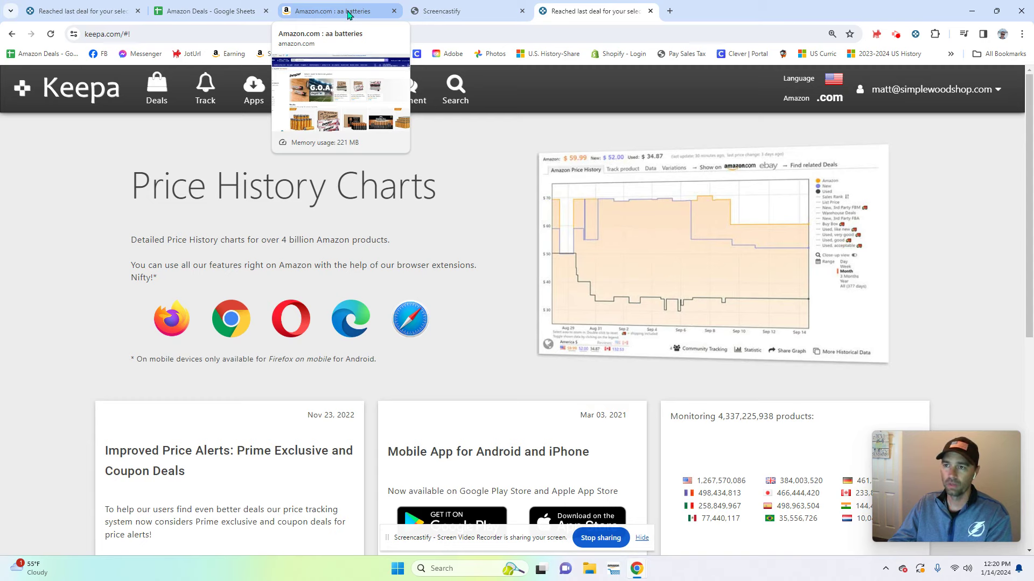
pyautogui.click(350, 12)
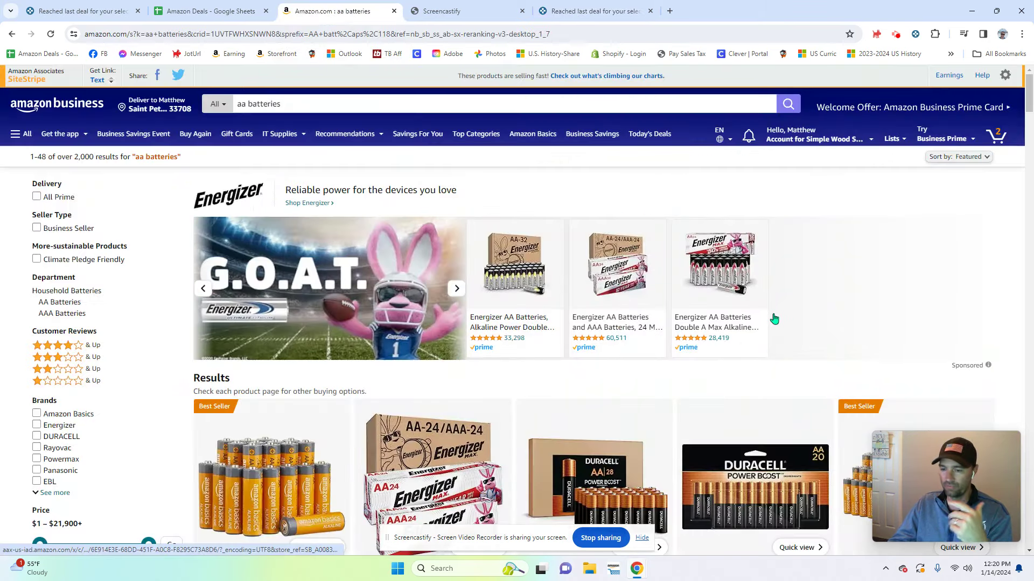
pyautogui.moveTo(748, 361)
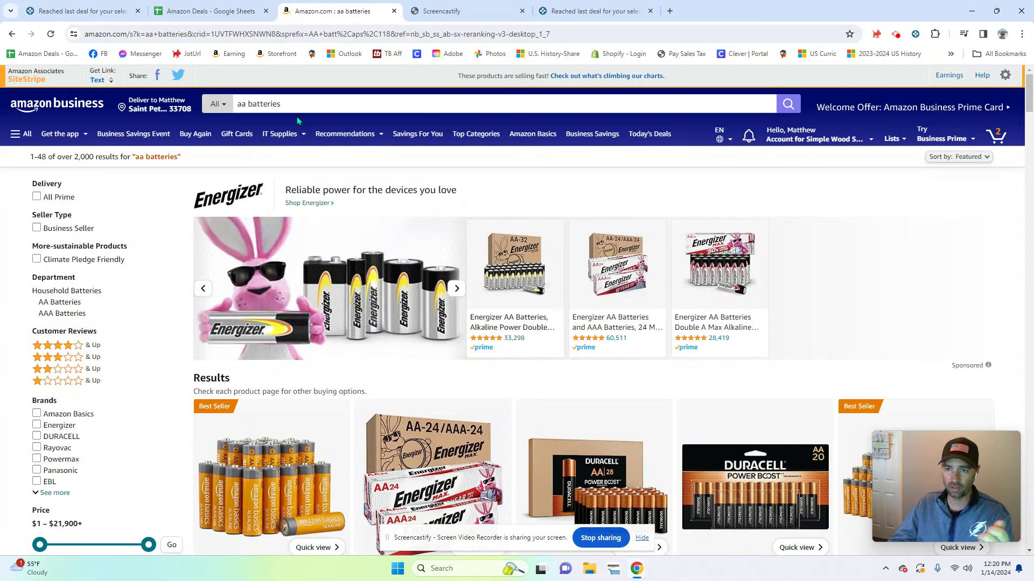
pyautogui.click(235, 104)
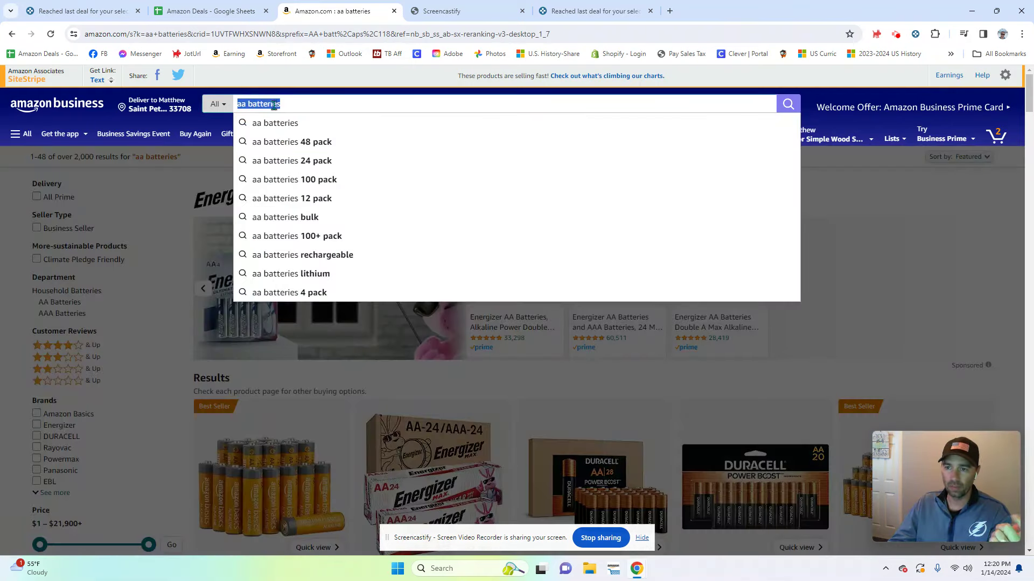
pyautogui.click(383, 104)
pyautogui.click(923, 261)
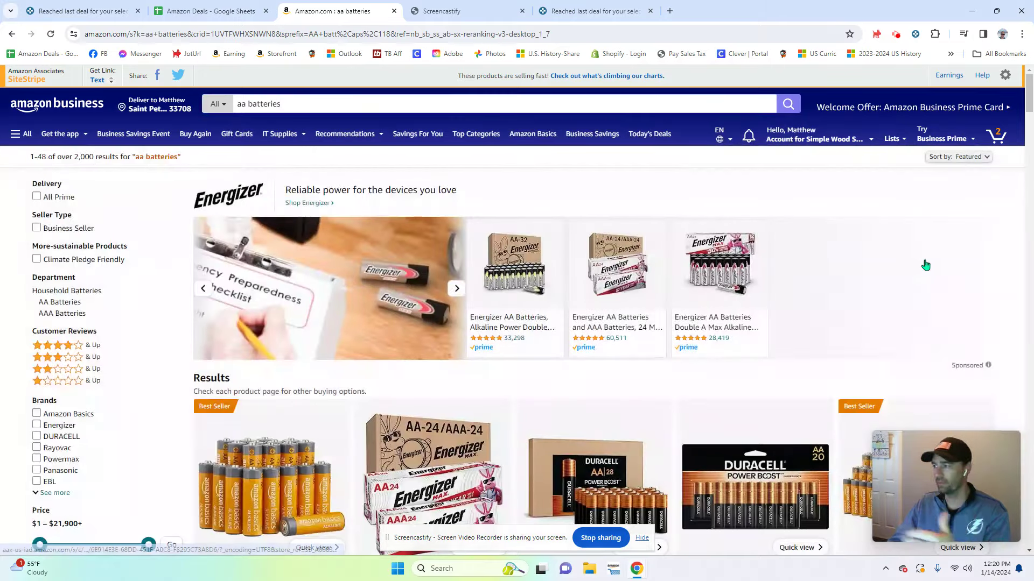
pyautogui.scroll(-3, 926, 264)
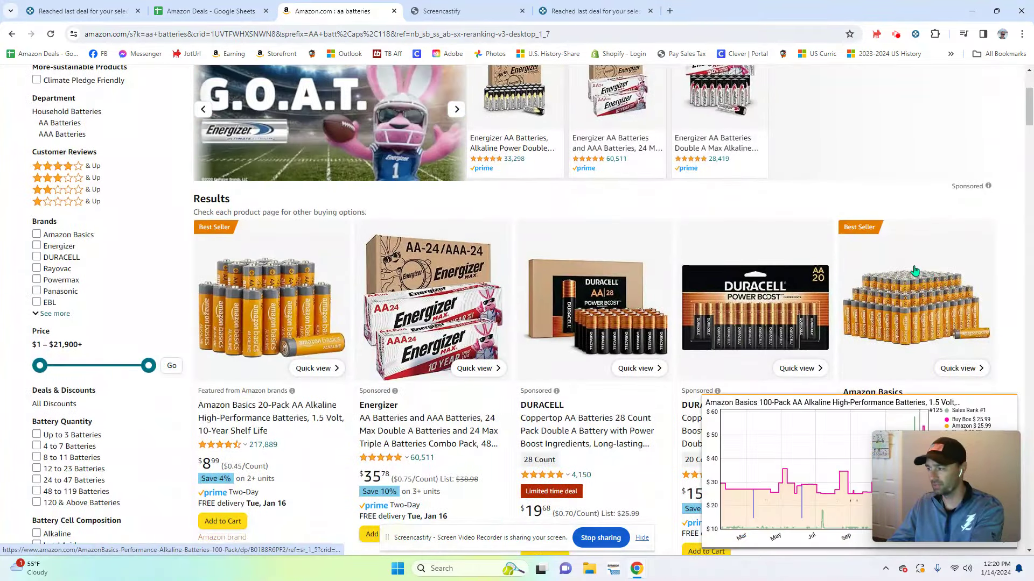
pyautogui.scroll(-3, 592, 248)
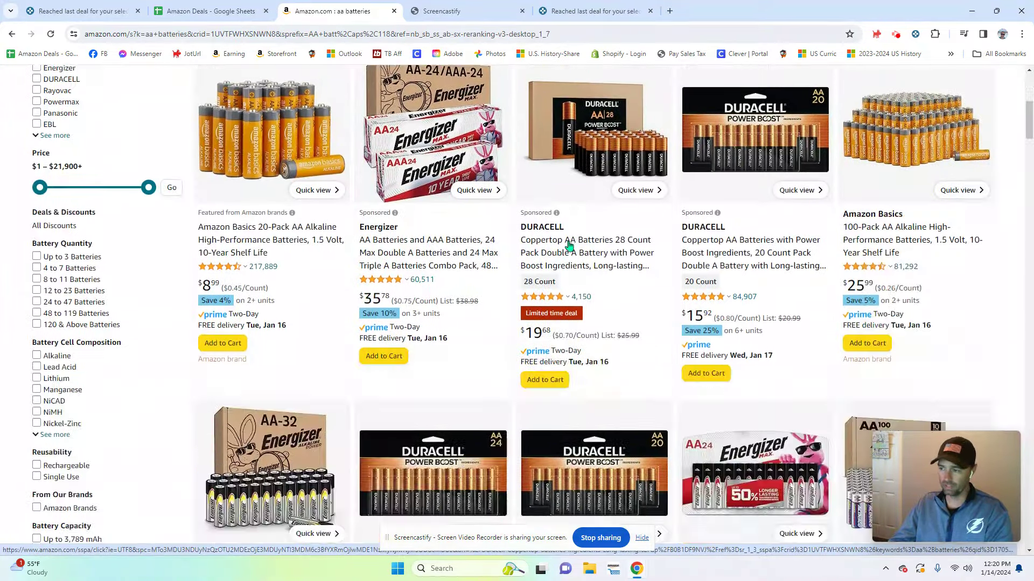
pyautogui.scroll(3, 592, 253)
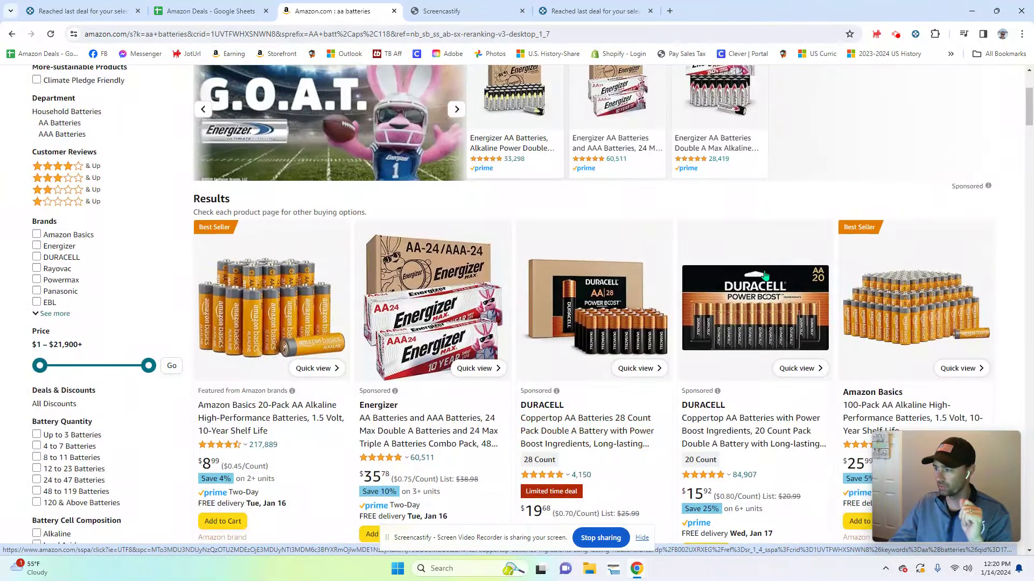
pyautogui.moveTo(930, 256)
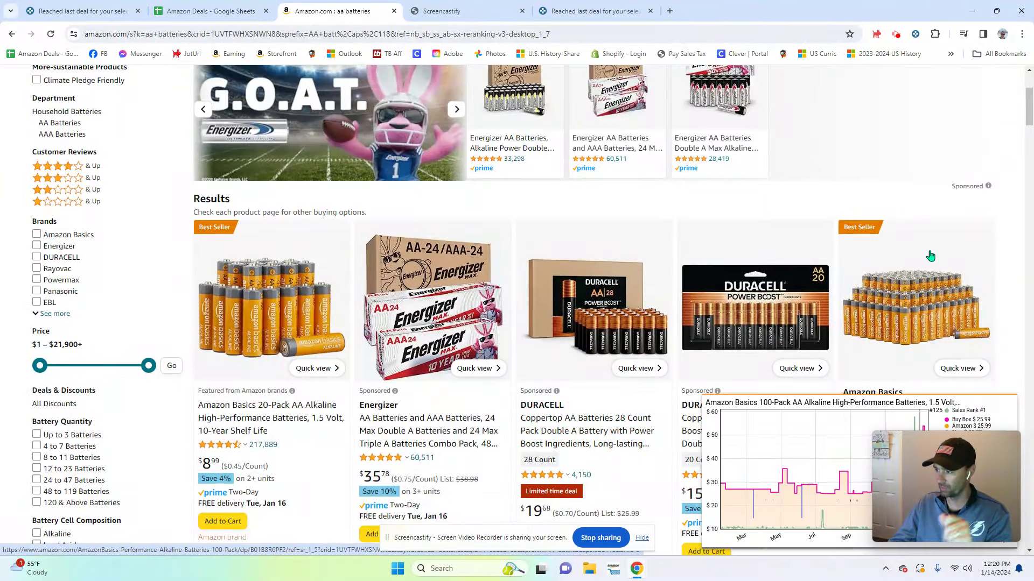
pyautogui.click(916, 292)
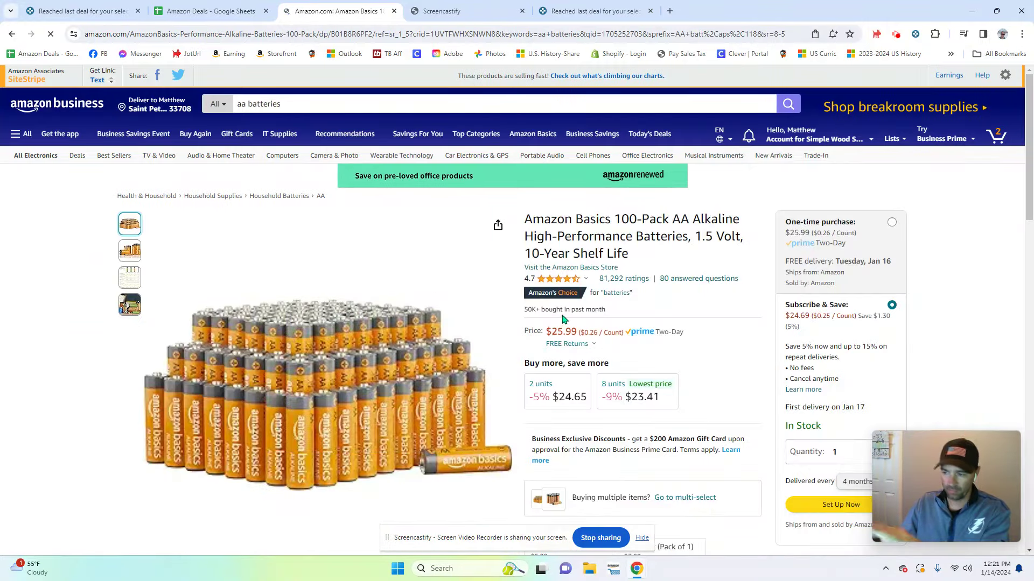
# Step: Bring up Keepa's product details data for the 100-pack batteries and examine its sales rank, prices and category tree
pyautogui.scroll(-3, 577, 340)
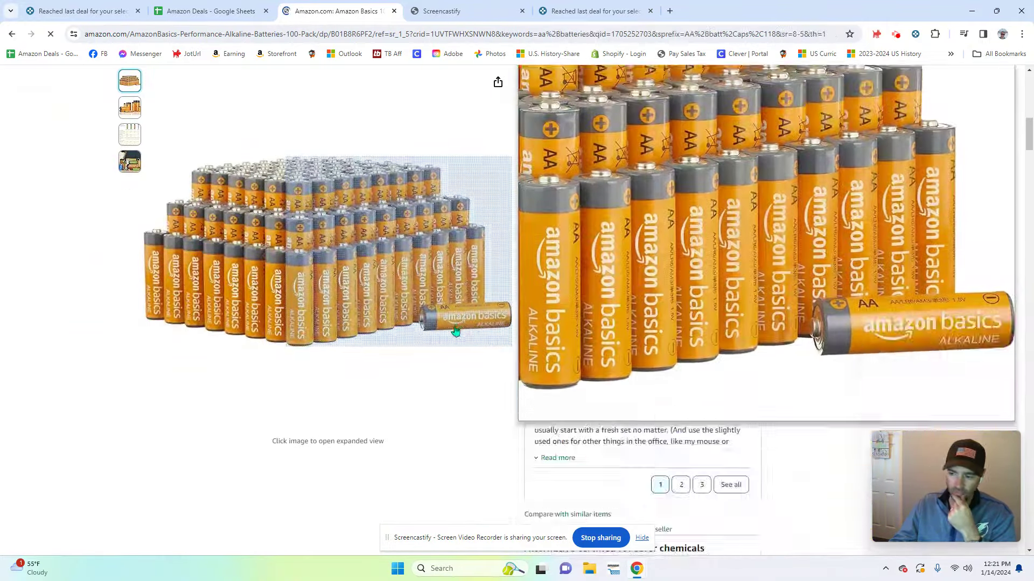
pyautogui.scroll(-5, 491, 377)
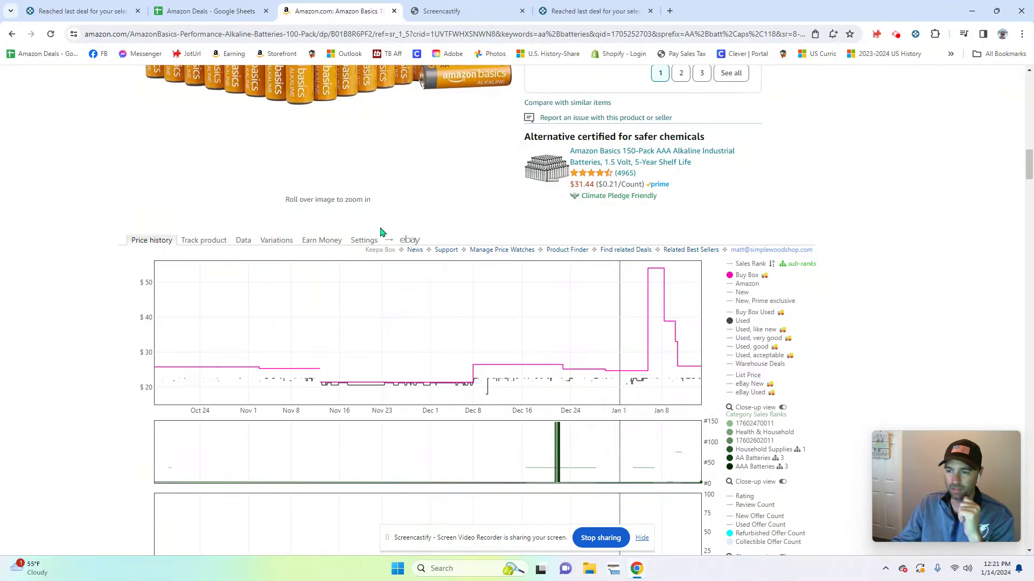
pyautogui.click(244, 246)
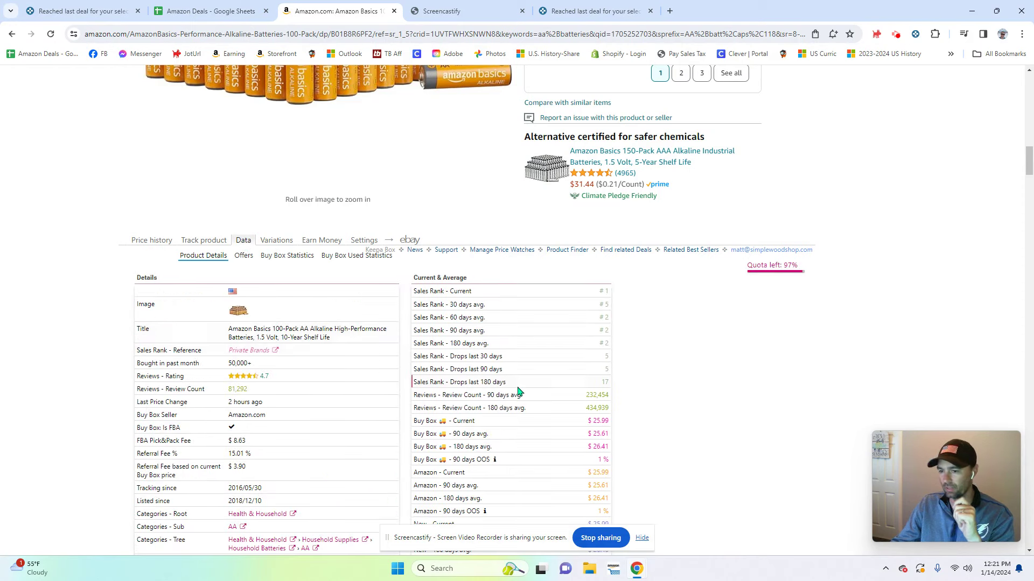
pyautogui.moveTo(1026, 169); pyautogui.dragTo(1025, 182)
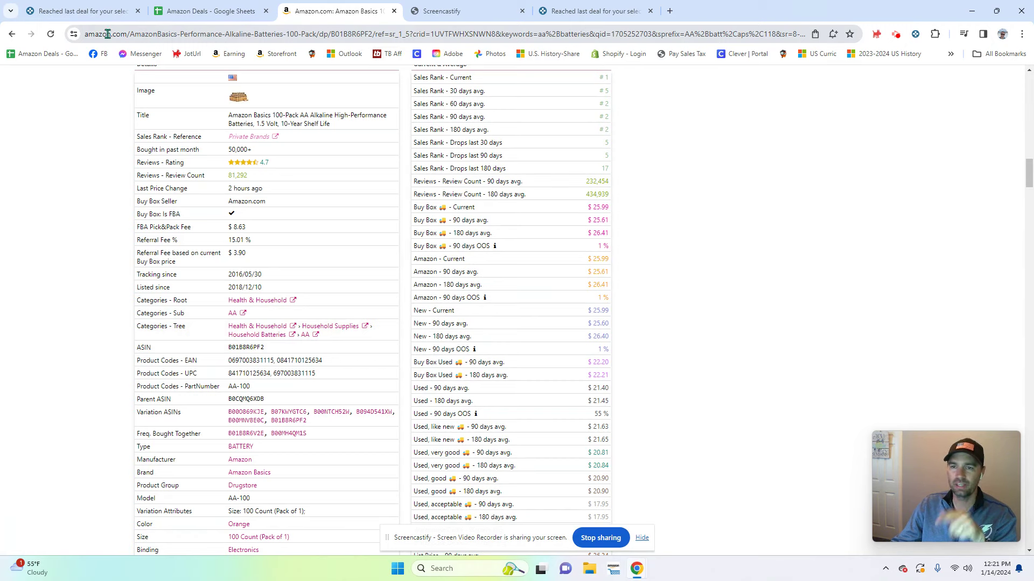
# Step: Return to the Keepa site, open its Product Finder and go to the category filters under Title, Brand and more
pyautogui.click(96, 15)
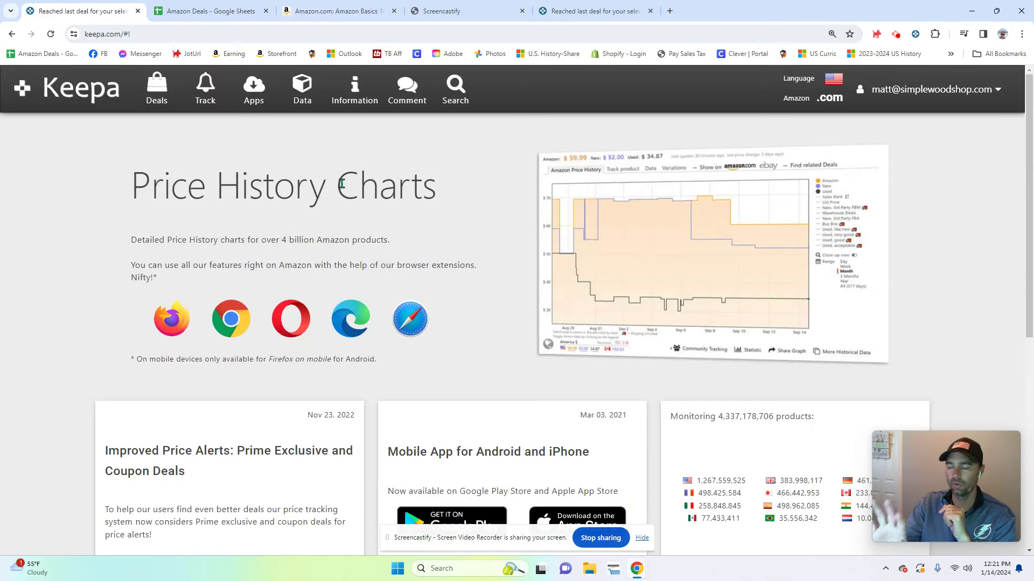
pyautogui.click(307, 87)
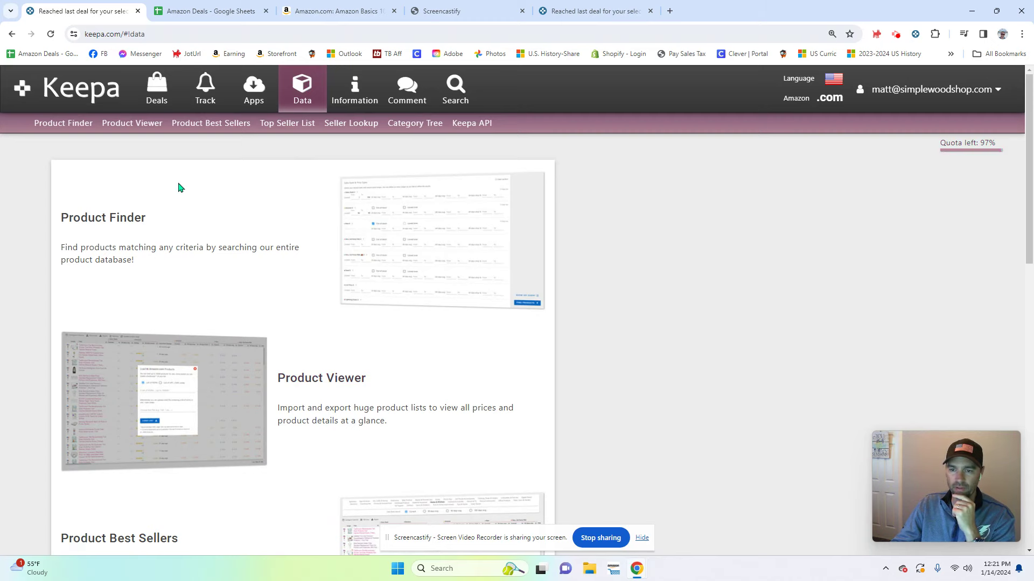
pyautogui.click(90, 219)
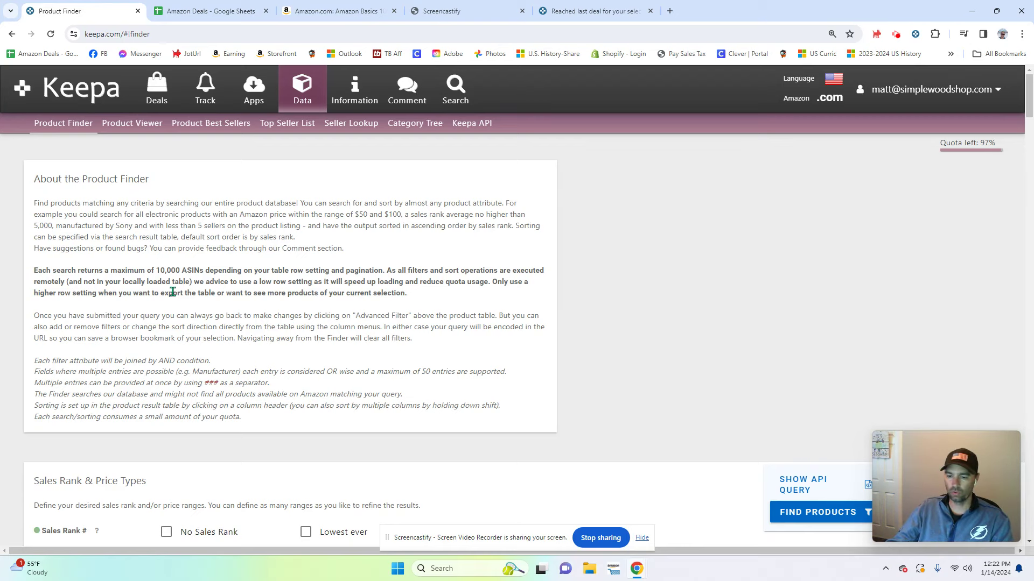
pyautogui.scroll(-3, 188, 279)
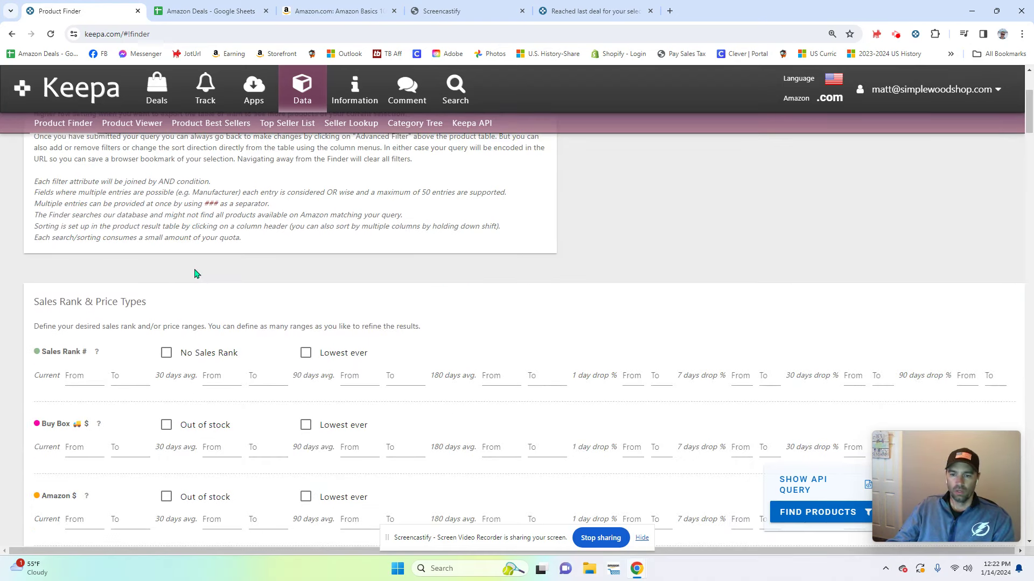
pyautogui.scroll(-7, 197, 275)
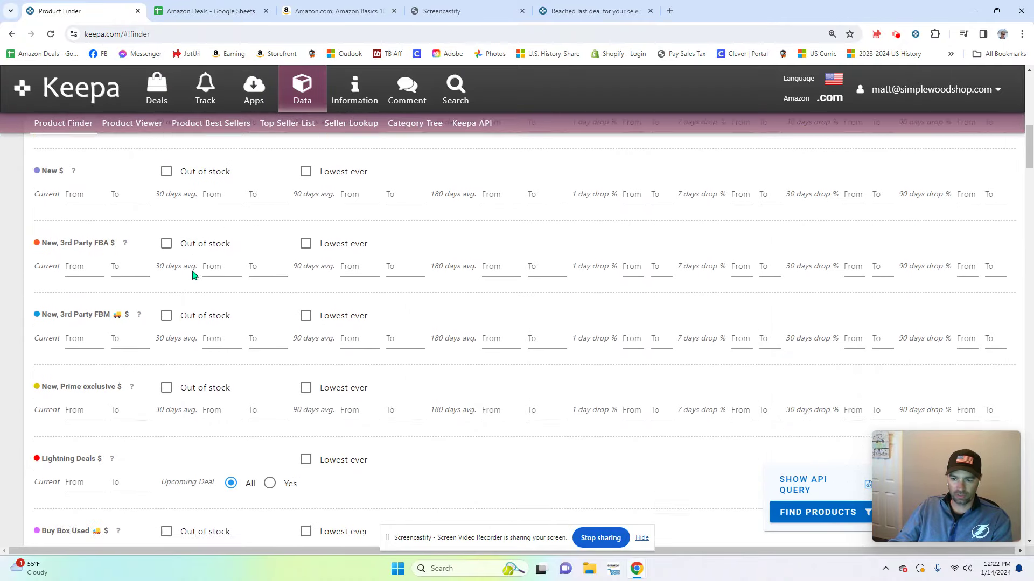
pyautogui.scroll(-20, 194, 276)
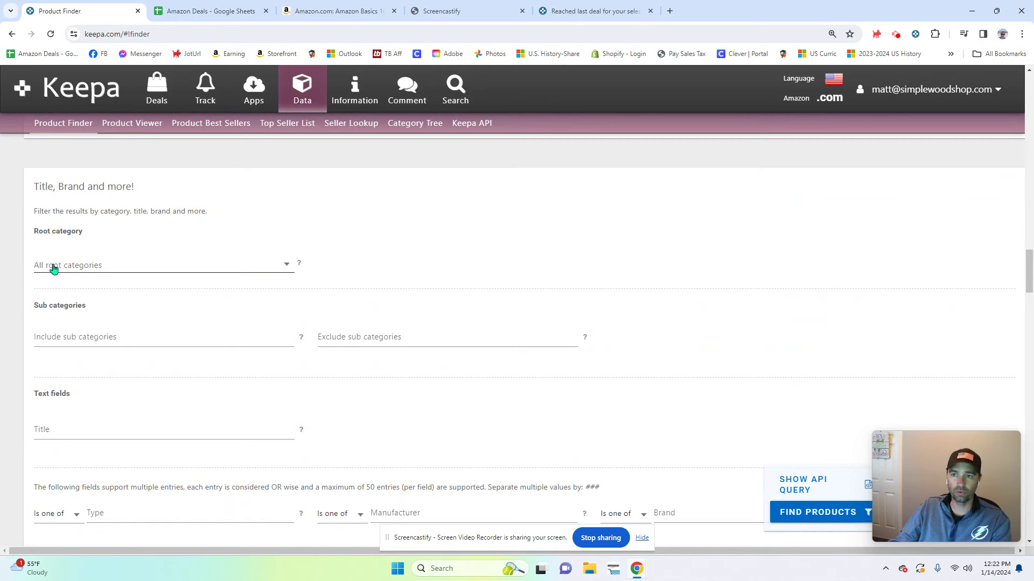
# Step: Check the battery product's category tree on Amazon, and set the Product Finder's root category to Health & Household
pyautogui.click(331, 10)
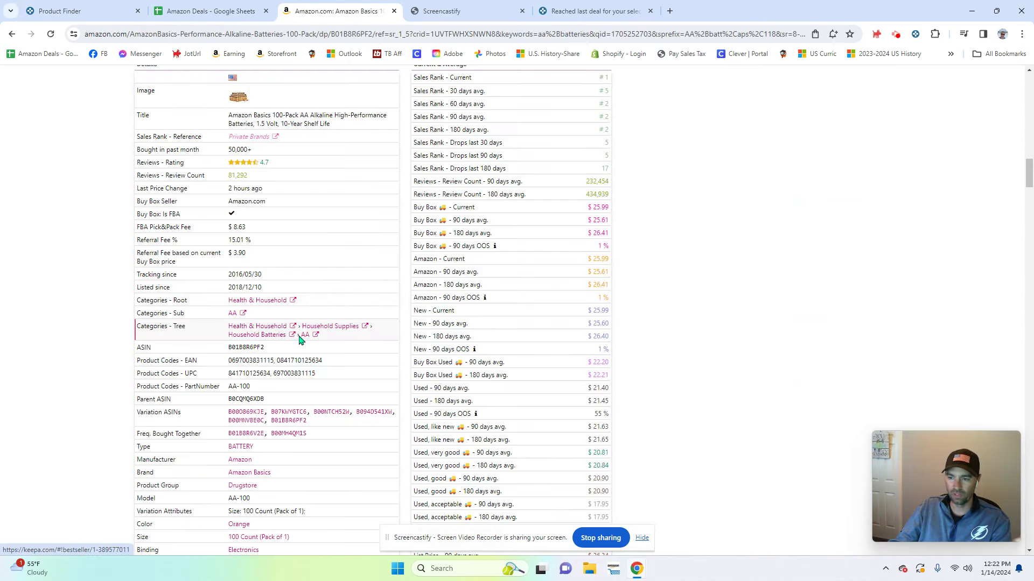
pyautogui.click(81, 10)
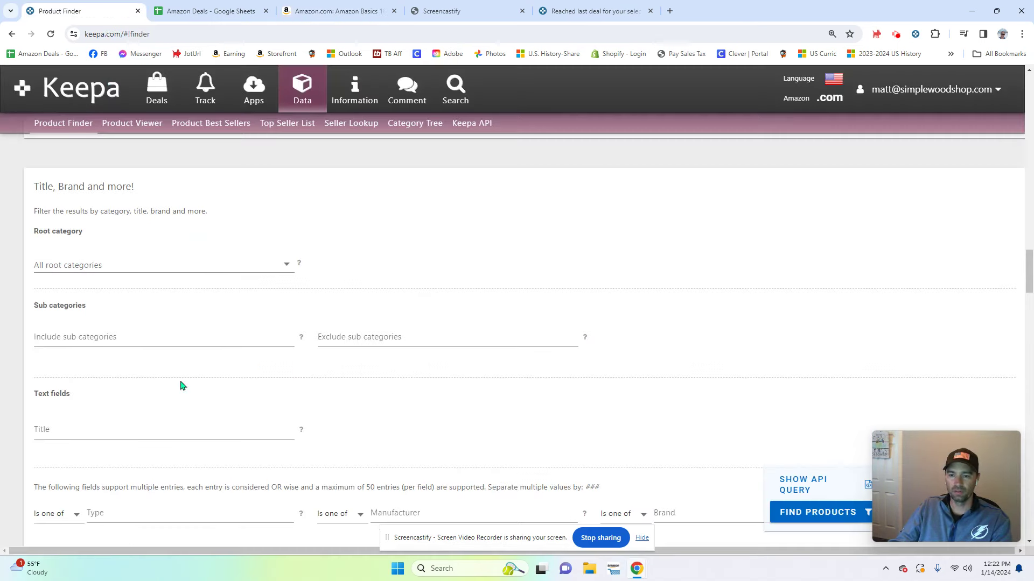
pyautogui.click(78, 274)
pyautogui.scroll(-3, 84, 457)
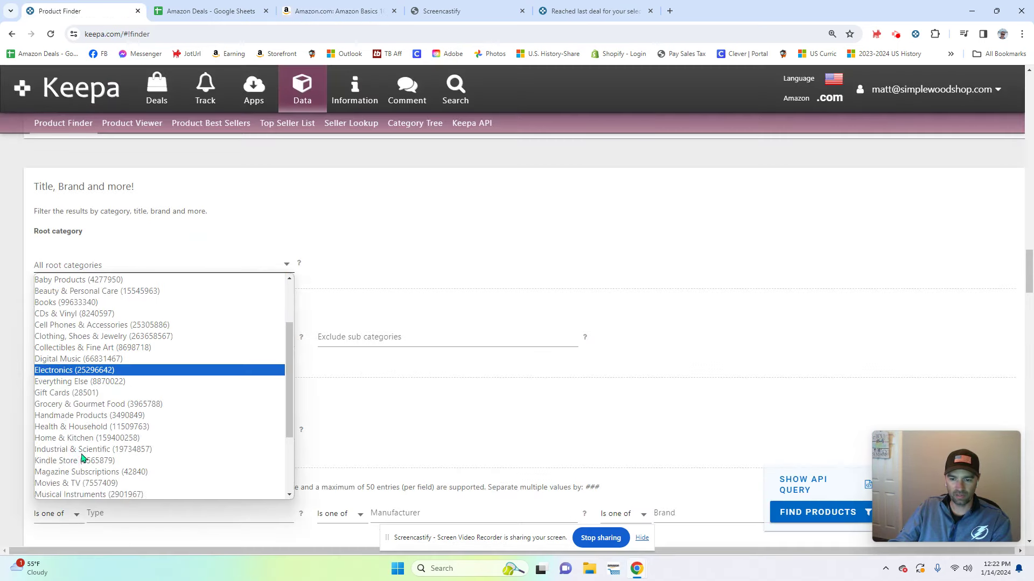
pyautogui.scroll(-3, 83, 458)
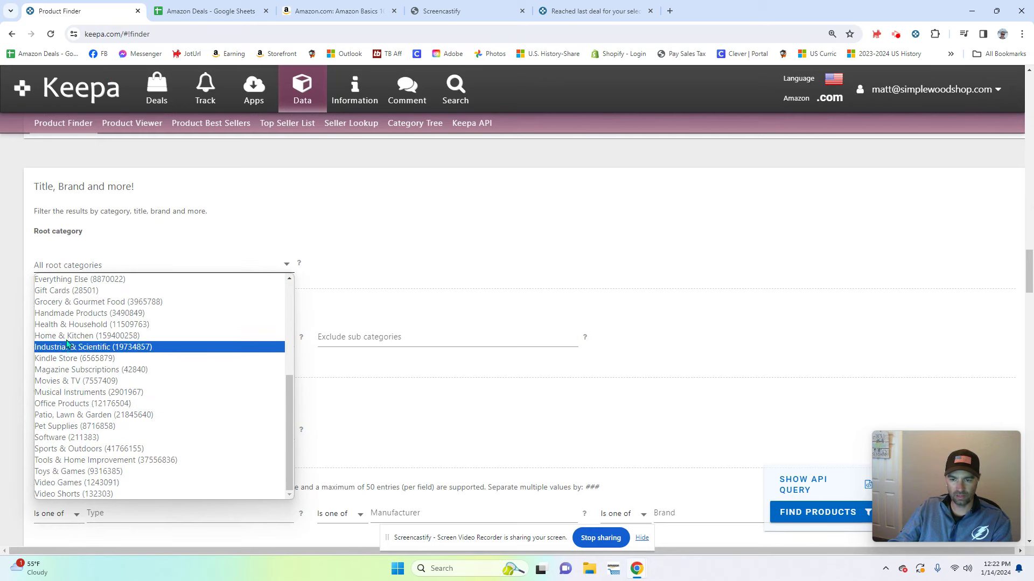
pyautogui.click(64, 325)
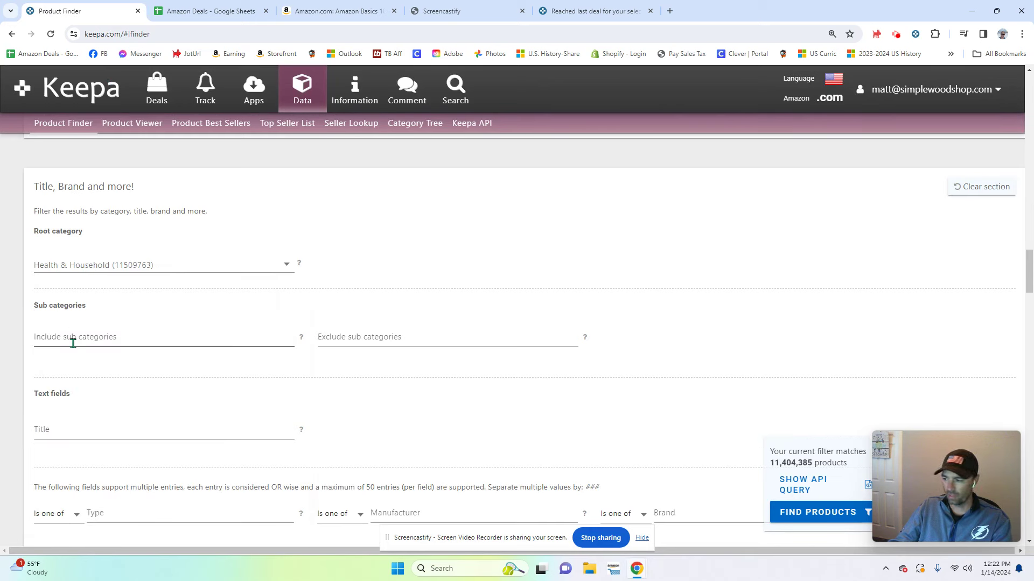
# Step: Include the AA sub category from Household Supplies, Household Batteries in the Product Finder filter
pyautogui.moveTo(868, 440)
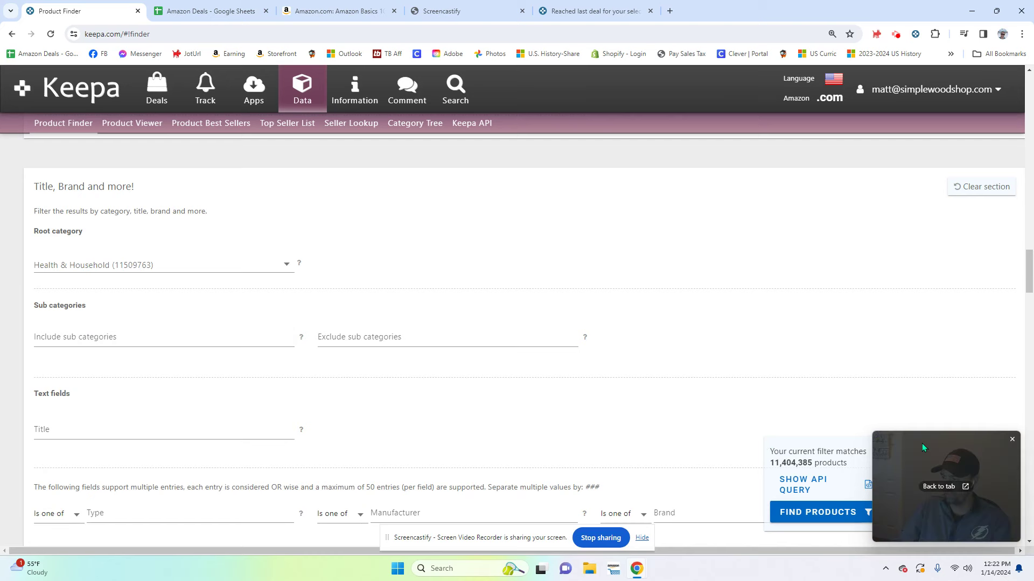
pyautogui.moveTo(921, 446); pyautogui.dragTo(923, 311)
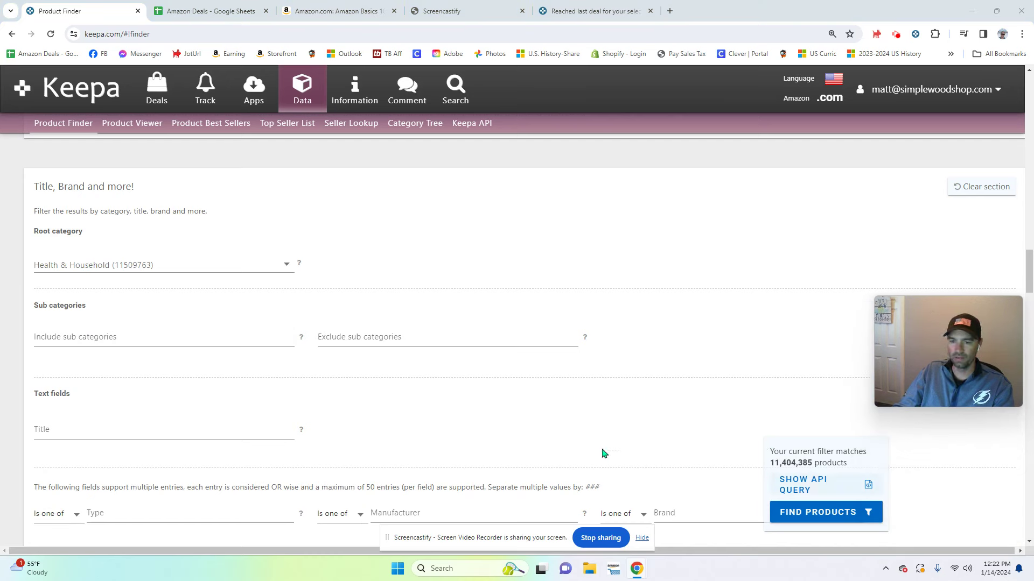
pyautogui.click(78, 334)
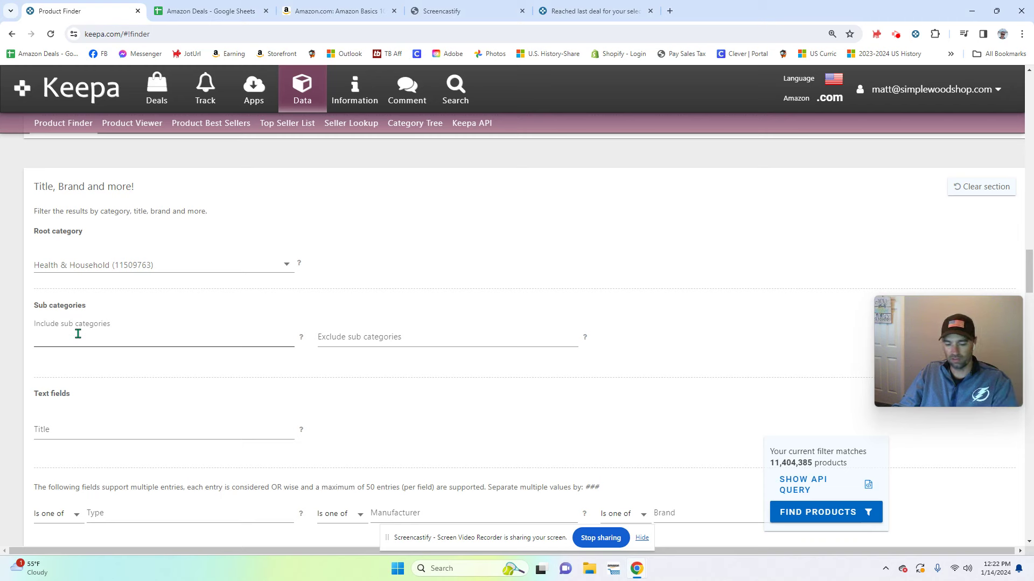
pyautogui.write('AA')
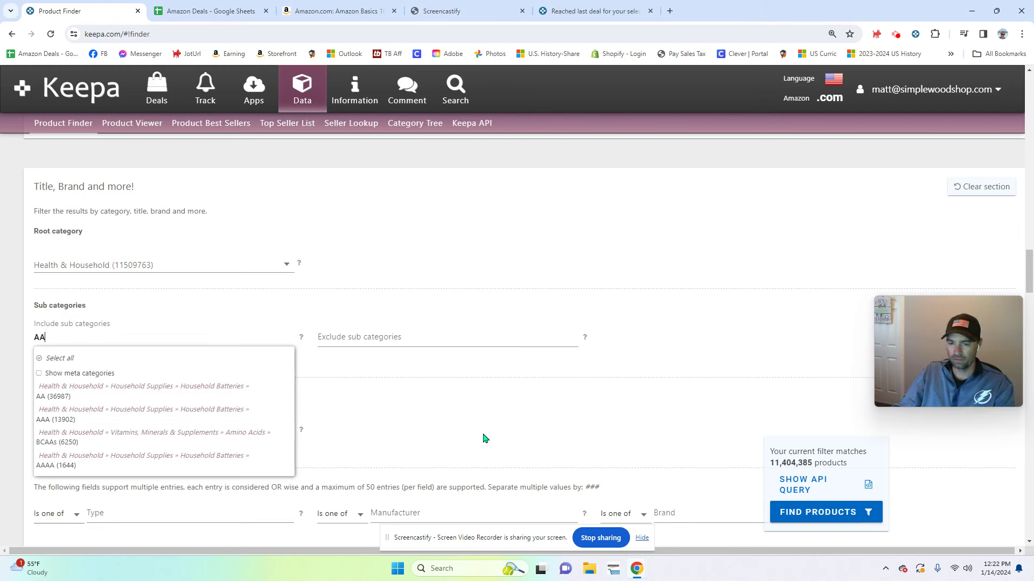
pyautogui.click(52, 397)
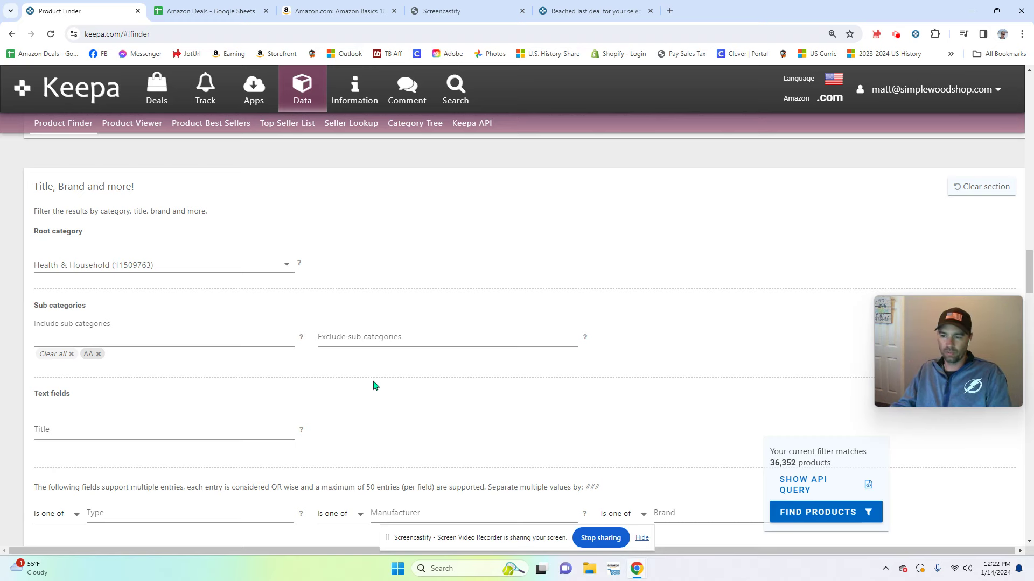
# Step: Set the Buy Box 1 day drop filter in the Product Finder to start from 5 percent
pyautogui.scroll(10, 375, 386)
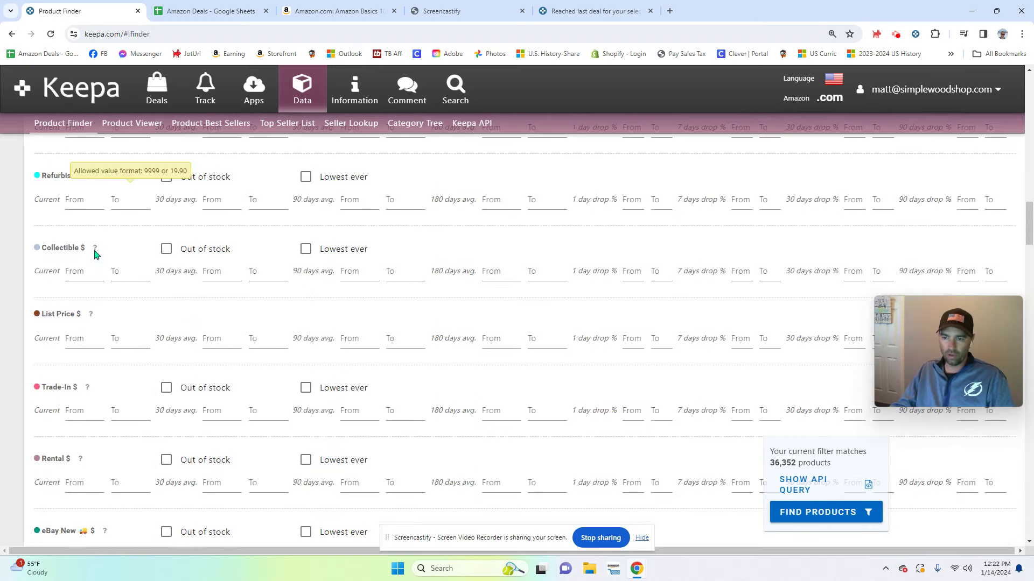
pyautogui.scroll(10, 350, 323)
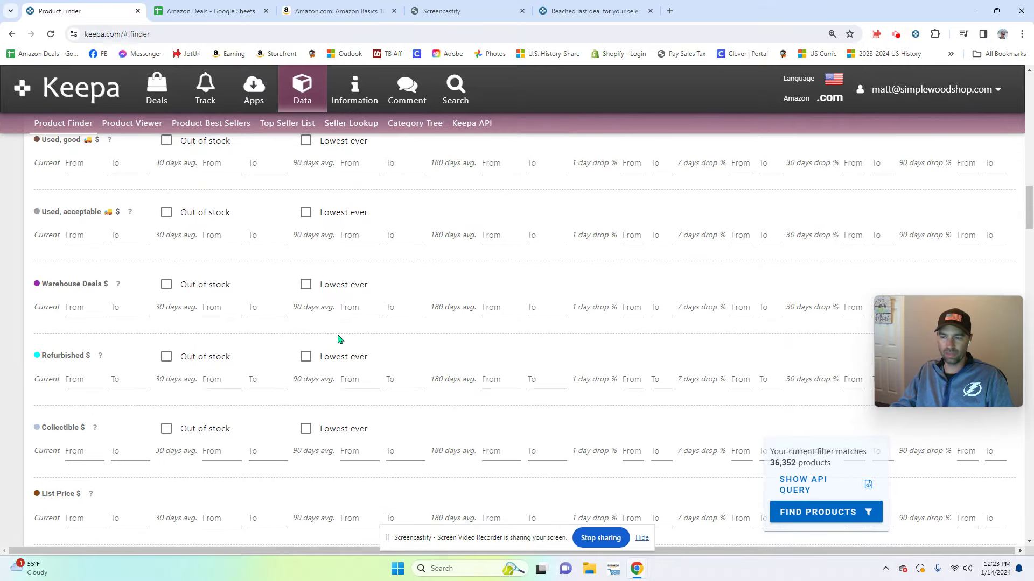
pyautogui.scroll(12, 338, 339)
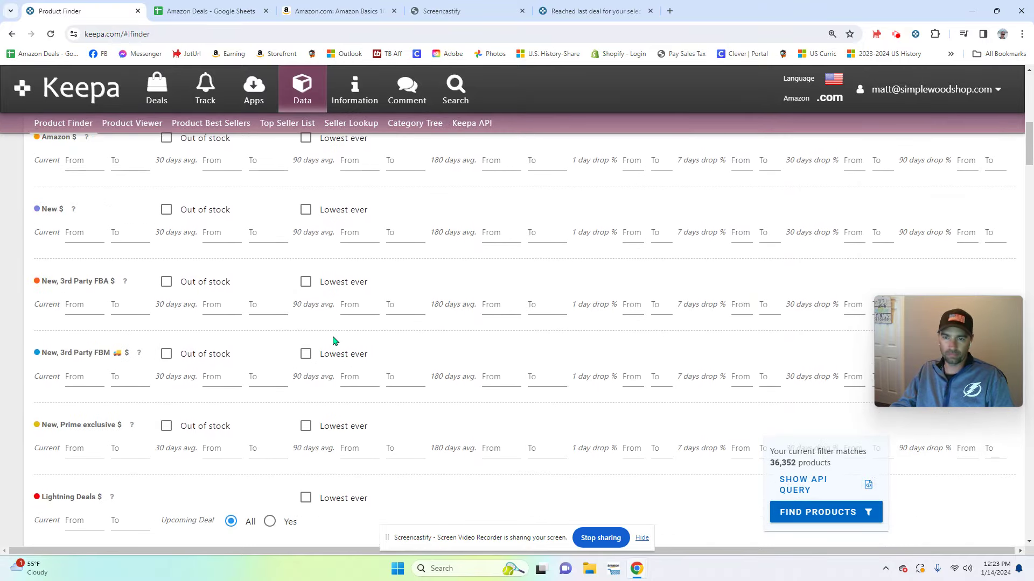
pyautogui.scroll(-3, 279, 322)
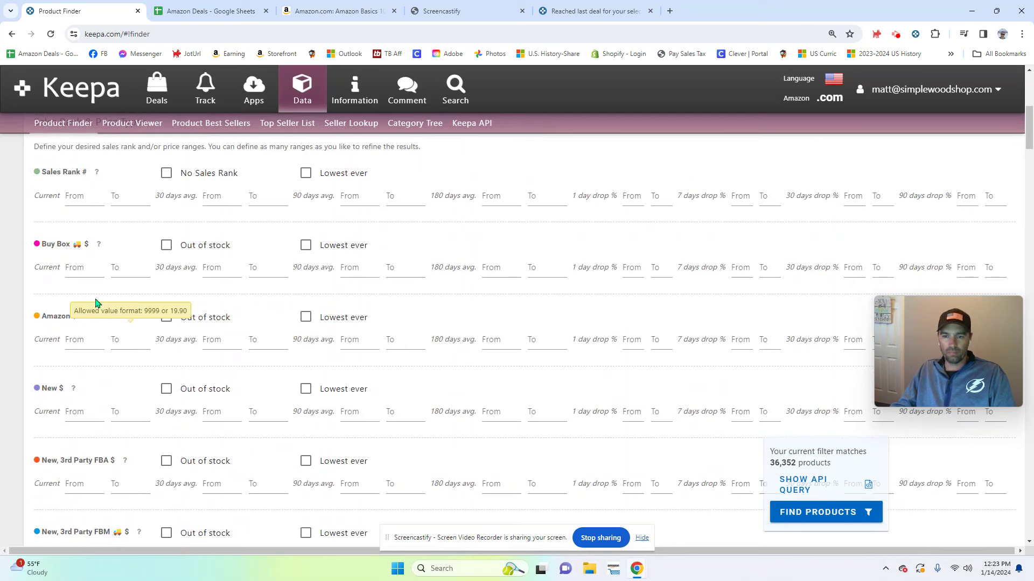
pyautogui.click(646, 268)
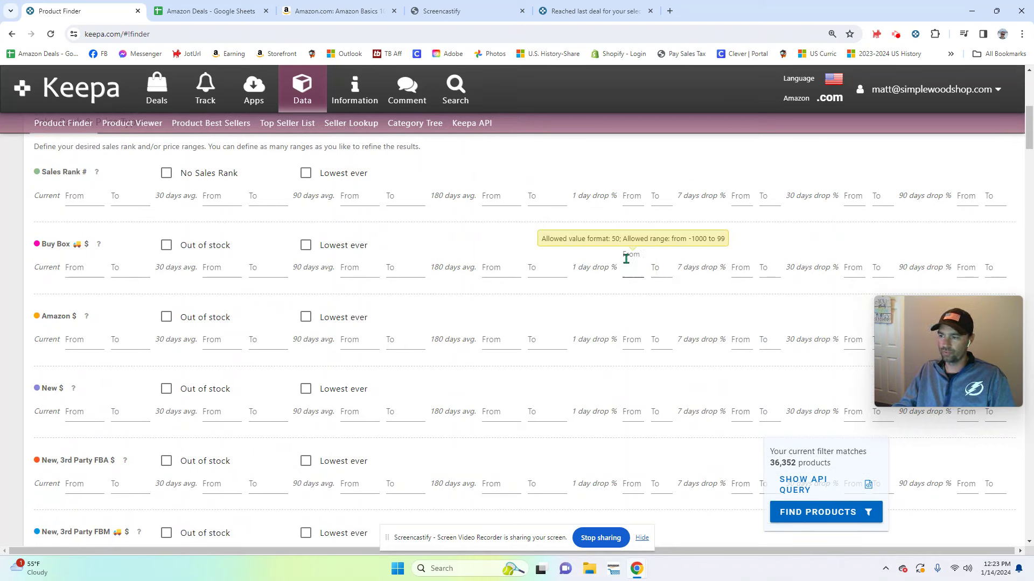
pyautogui.click(636, 302)
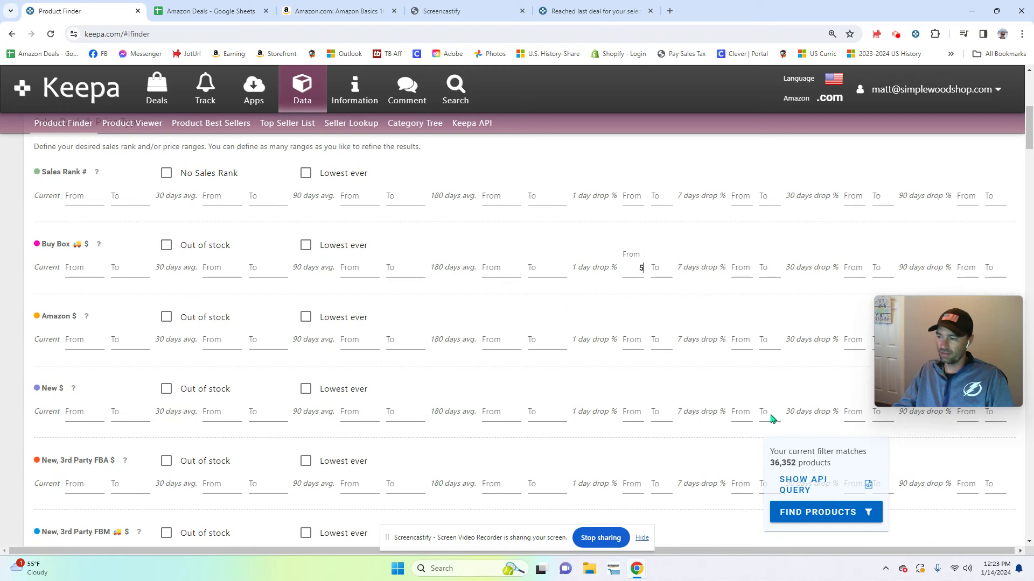
pyautogui.click(708, 302)
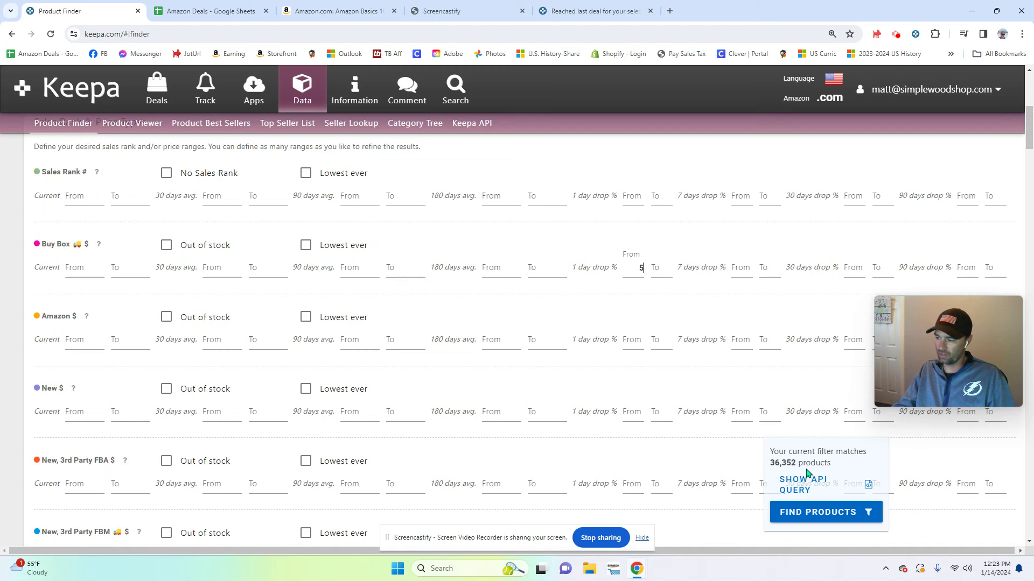
pyautogui.press('Tab')
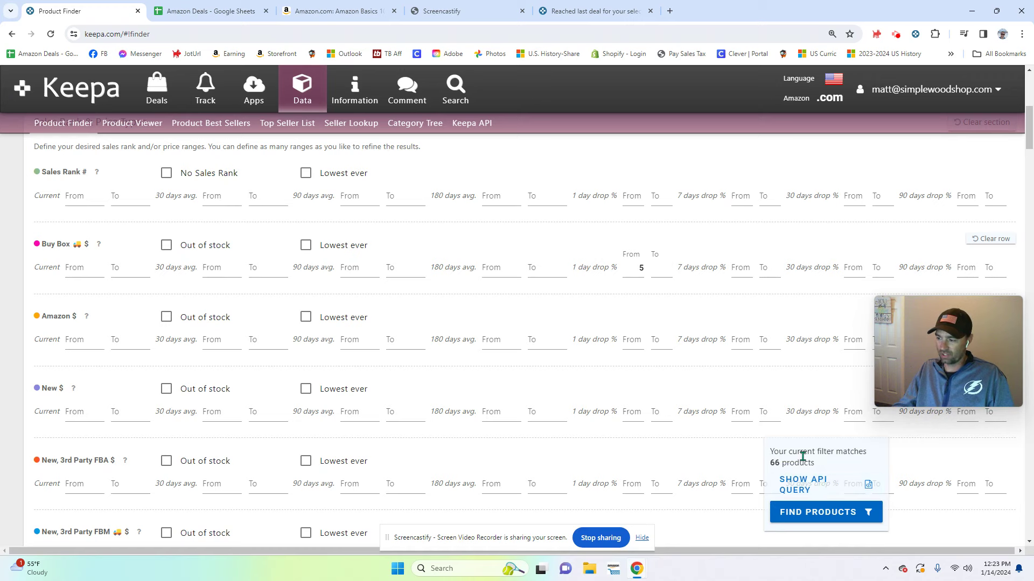
# Step: Find the matching products and sort the results by Buy Box 1 day drop, largest drop first
pyautogui.click(831, 515)
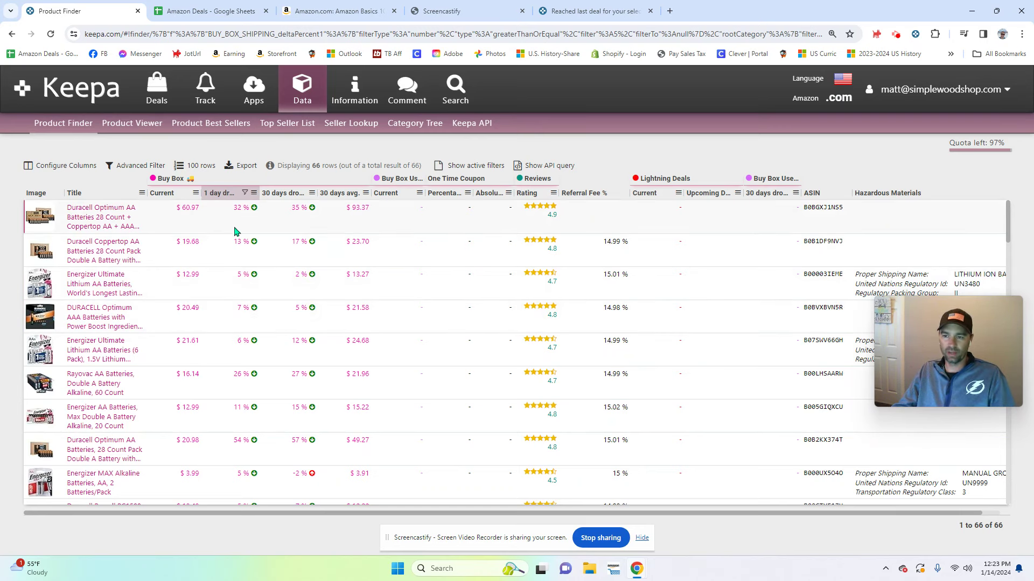
pyautogui.click(219, 195)
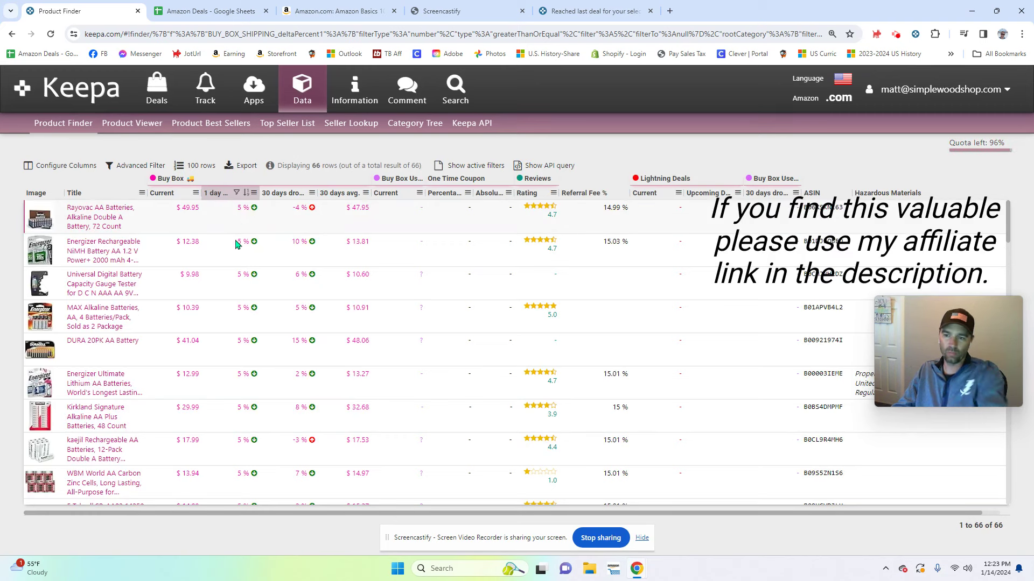
pyautogui.click(224, 197)
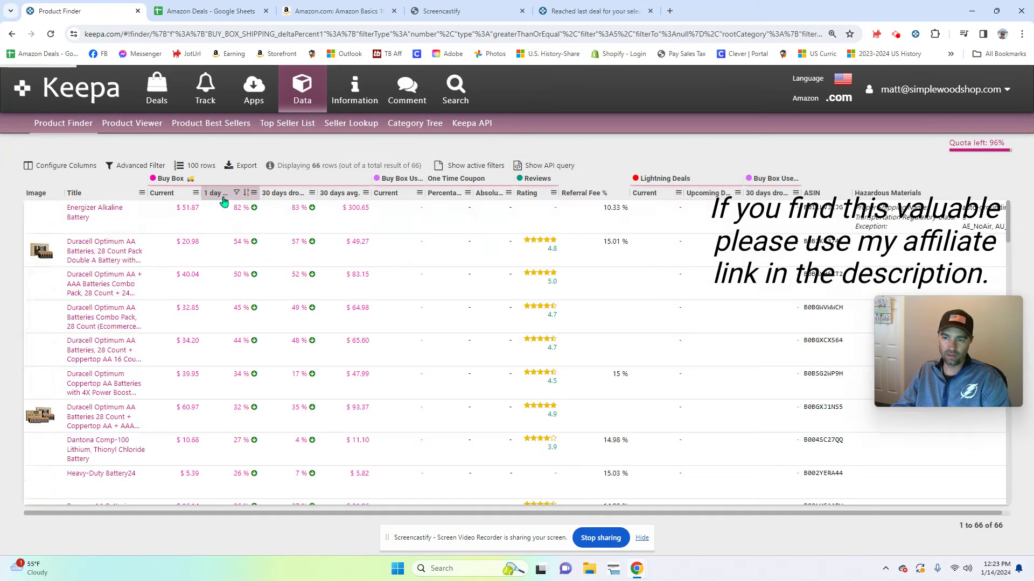
# Step: View the price history of the Duracell Optimum AA 28 Count Pack and examine its deal on its Amazon product page
pyautogui.moveTo(110, 219)
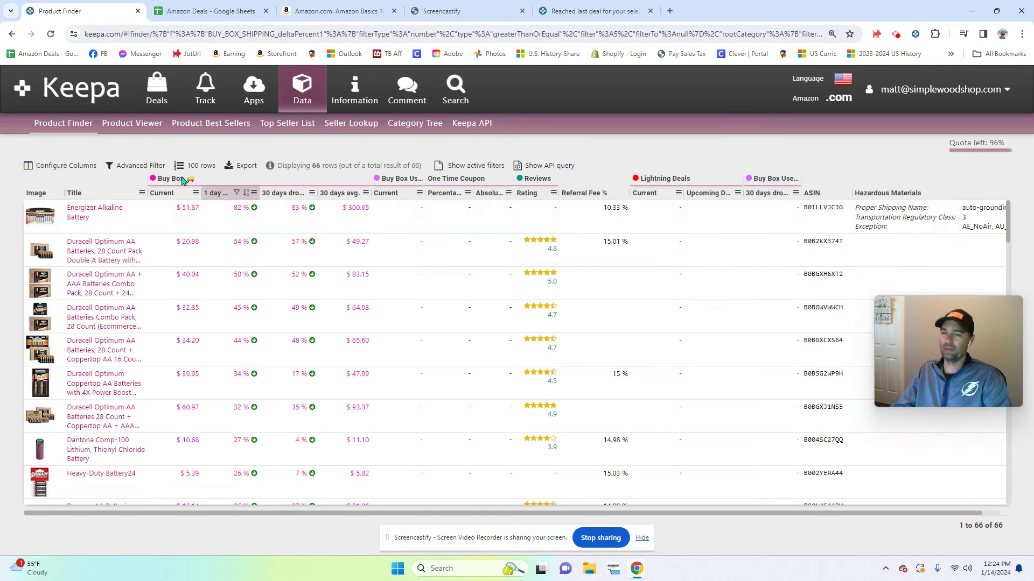
pyautogui.moveTo(41, 222)
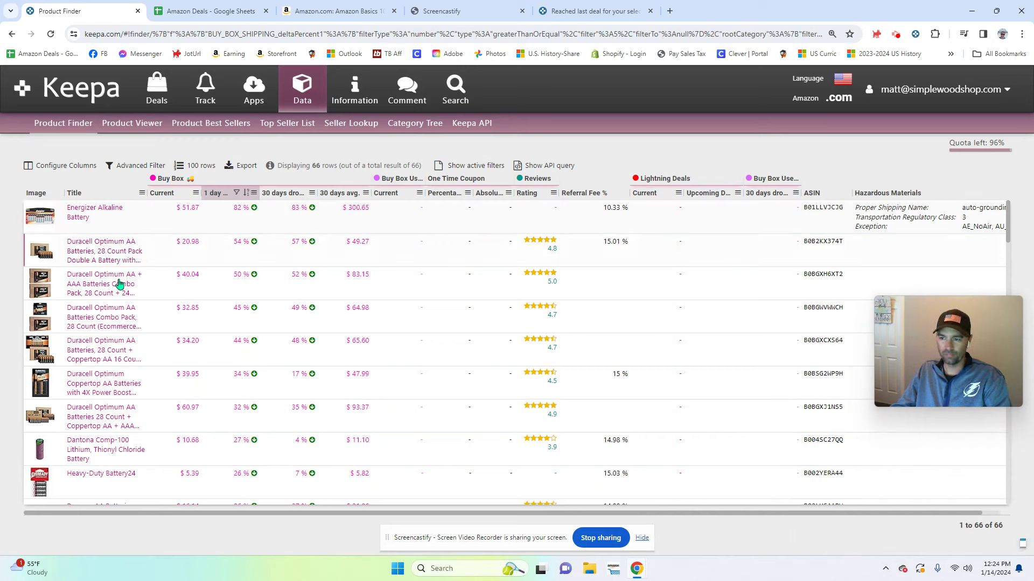
pyautogui.moveTo(64, 254)
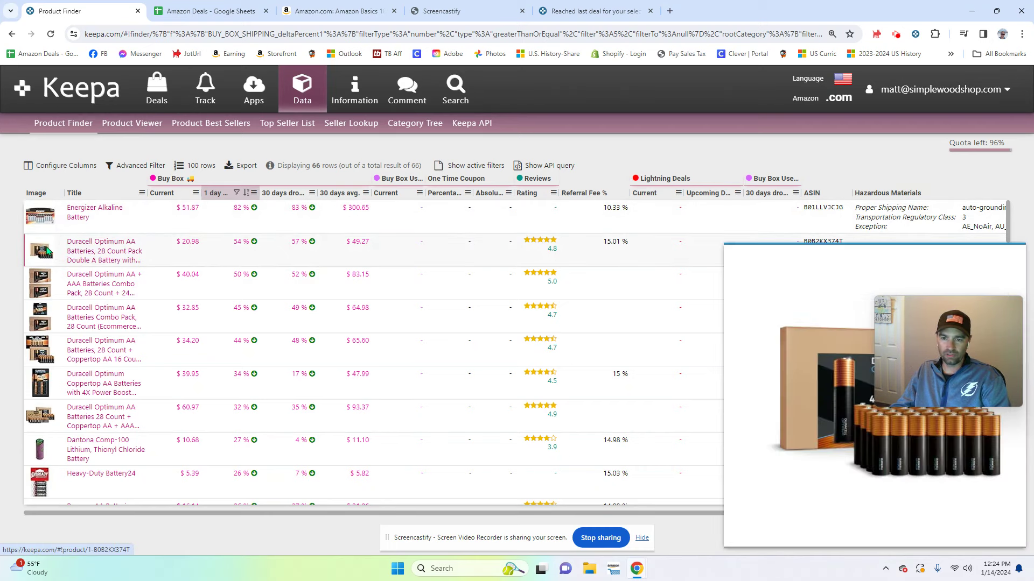
pyautogui.click(86, 250)
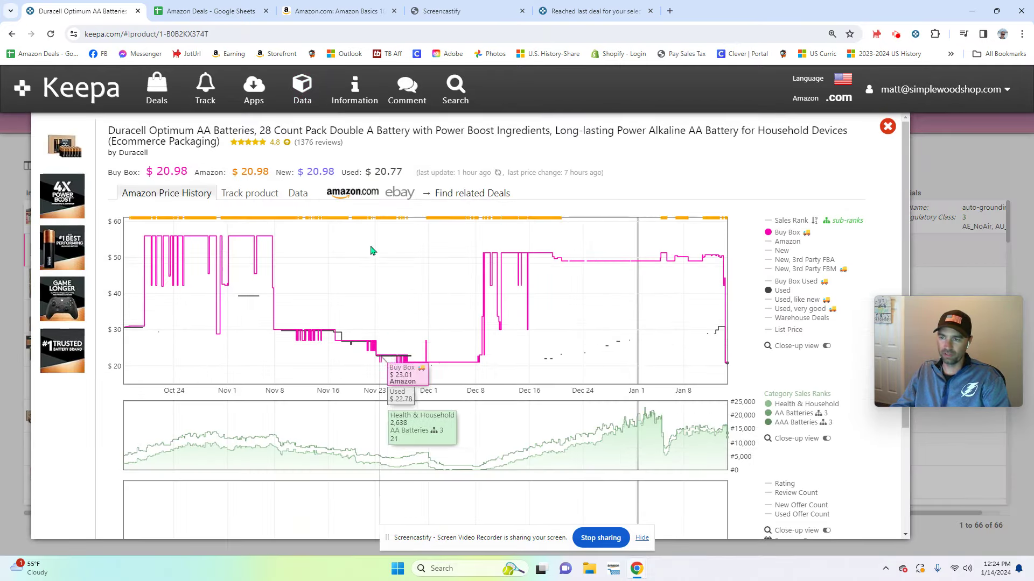
pyautogui.click(364, 193)
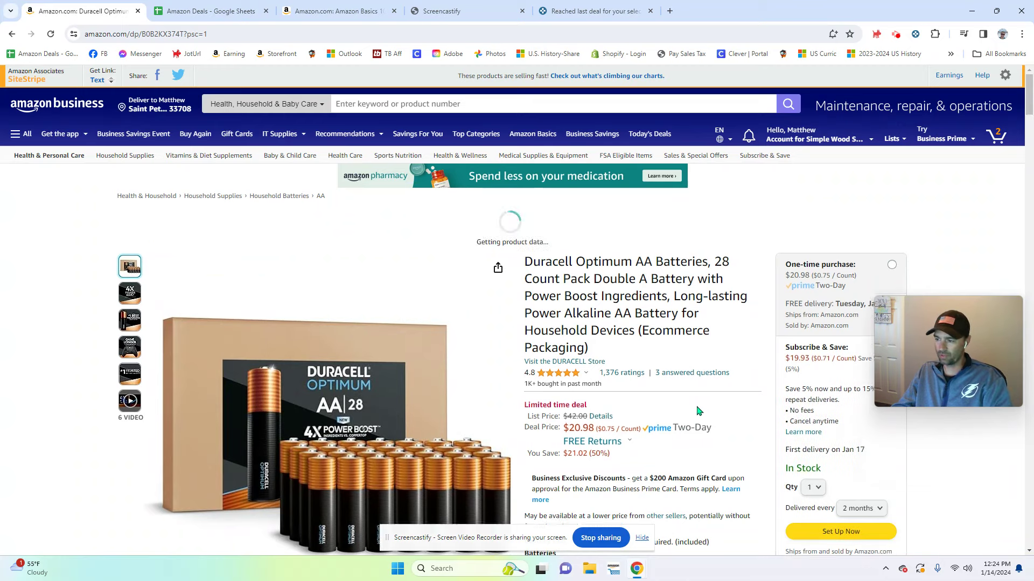
pyautogui.scroll(-3, 694, 406)
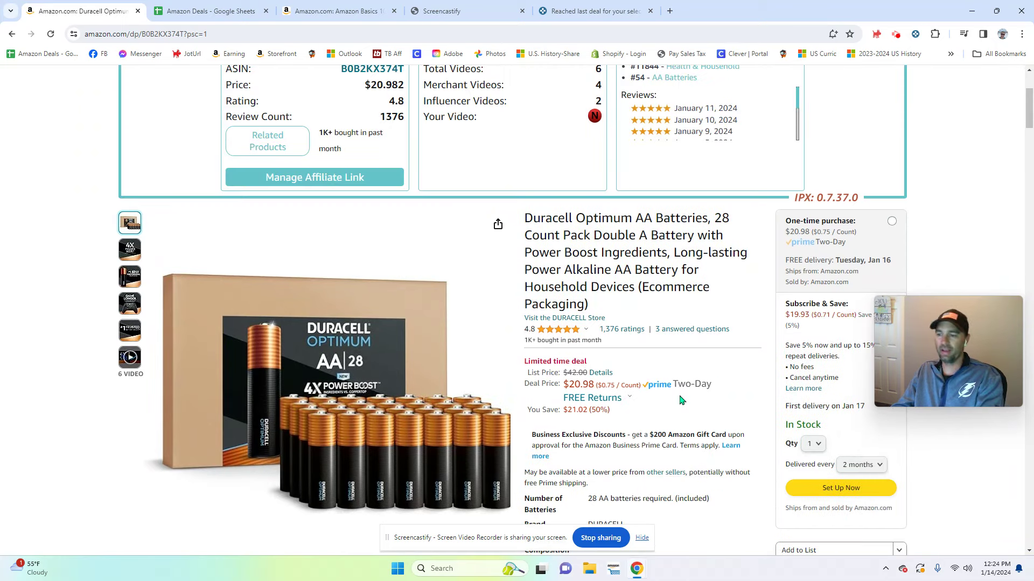
pyautogui.scroll(3, 680, 399)
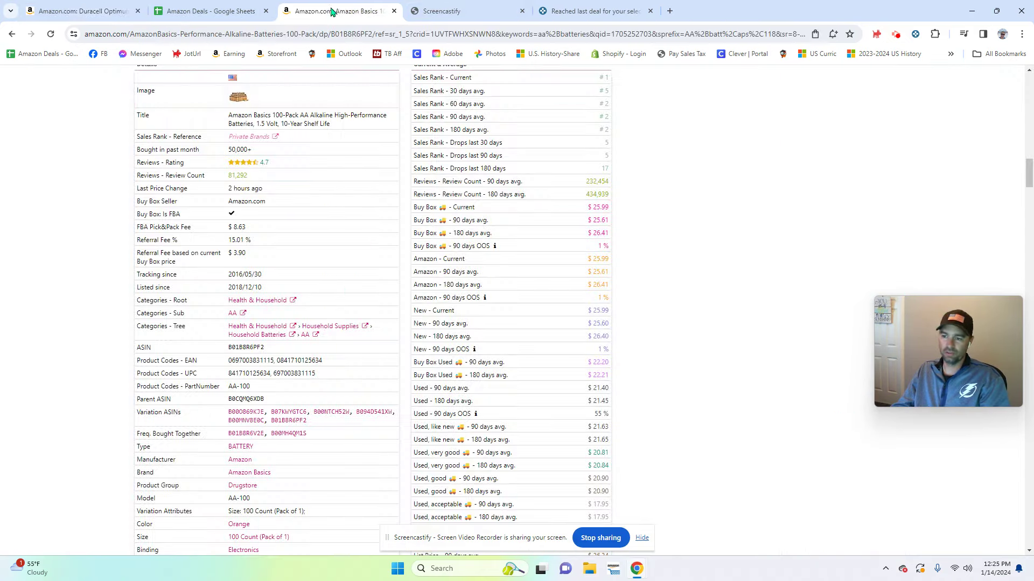
# Step: Review the category root, sub category and tree in the Keepa data of the Amazon Basics 100-pack product page
pyautogui.click(333, 12)
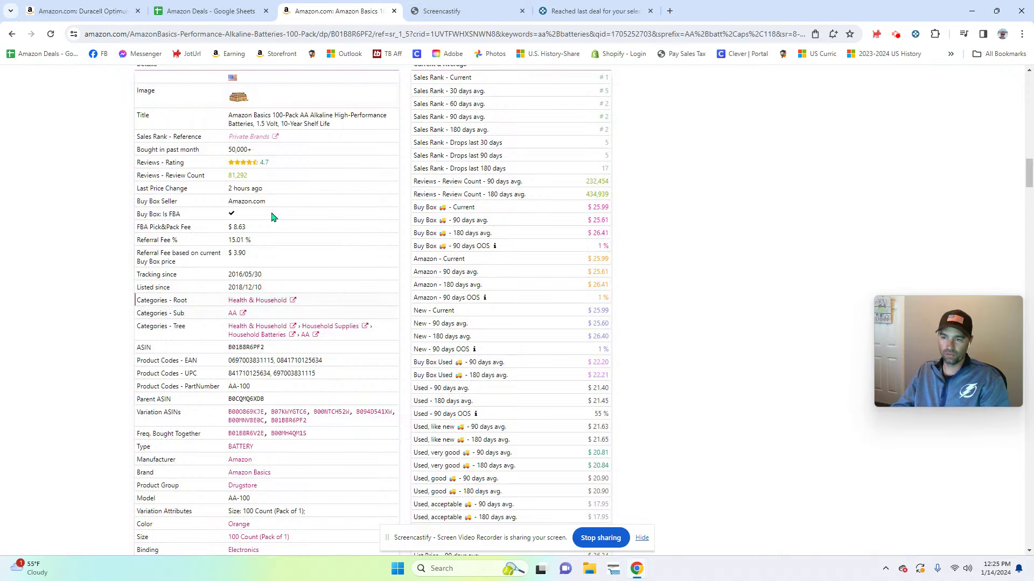
pyautogui.scroll(15, 272, 217)
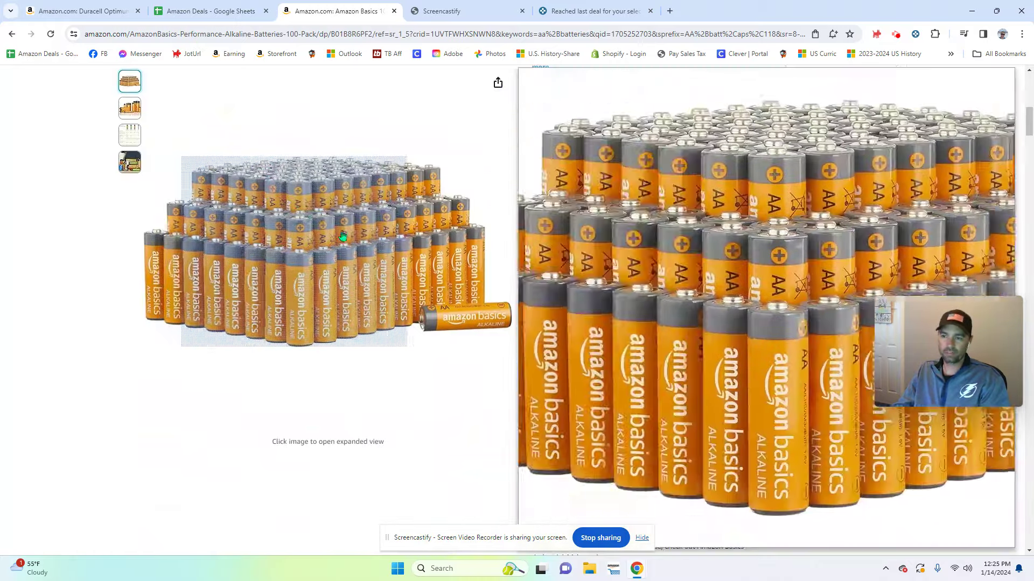
pyautogui.scroll(-7, 624, 277)
pyautogui.scroll(-3, 231, 245)
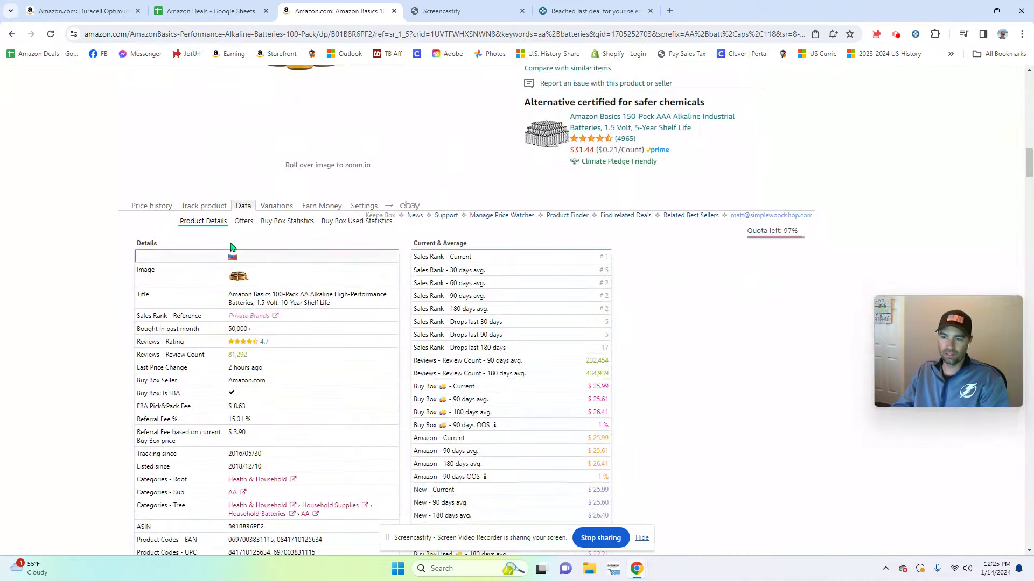
pyautogui.scroll(-3, 301, 280)
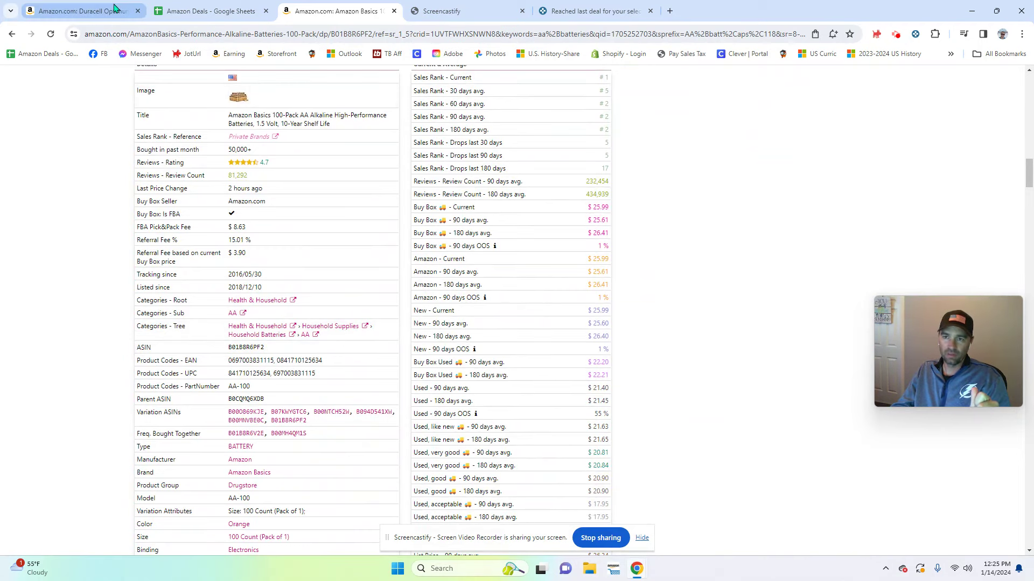
# Step: Return from the Duracell page on Amazon to Keepa and open a fresh Product Finder
pyautogui.click(113, 8)
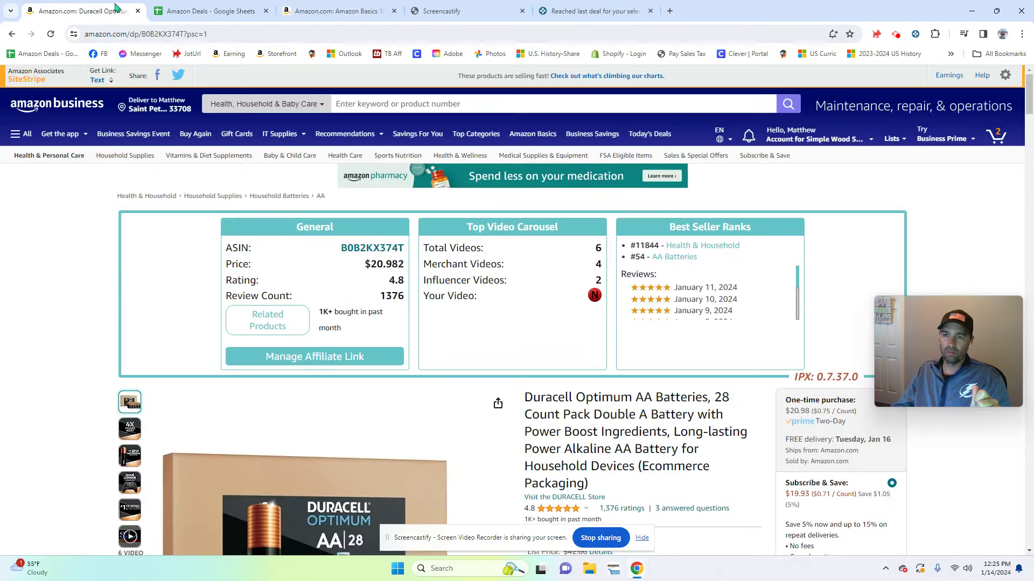
pyautogui.click(12, 35)
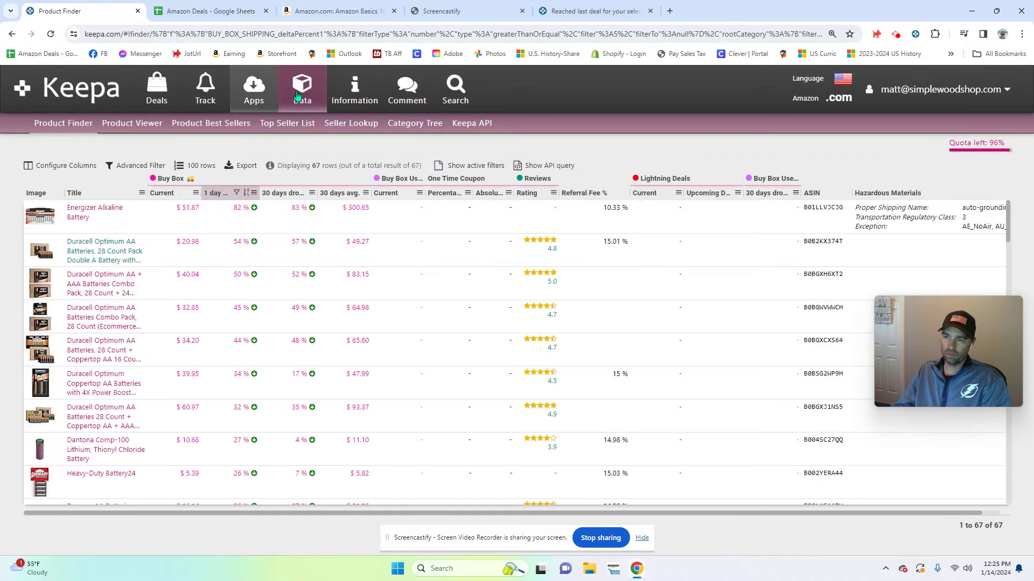
pyautogui.click(301, 96)
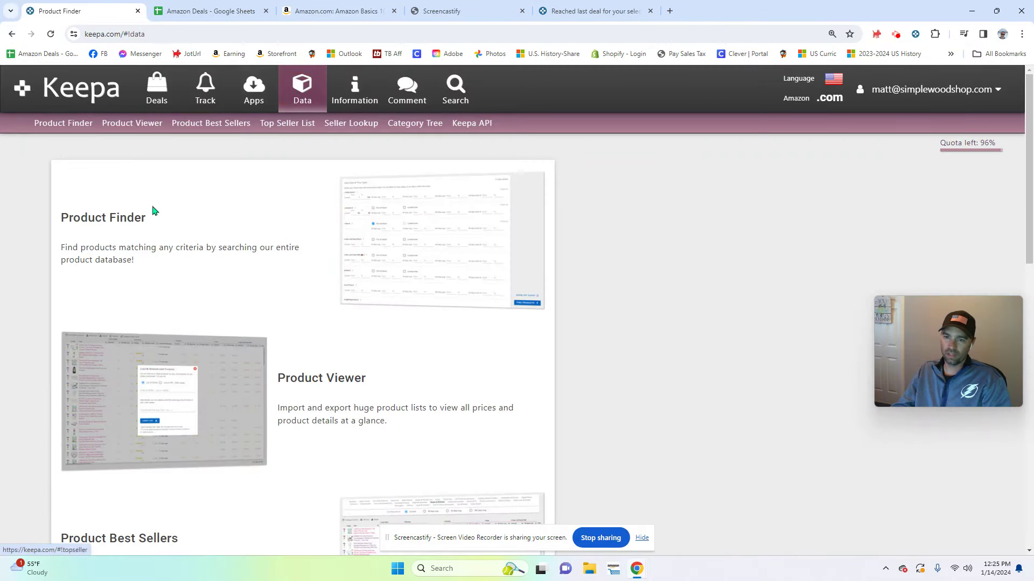
pyautogui.click(73, 224)
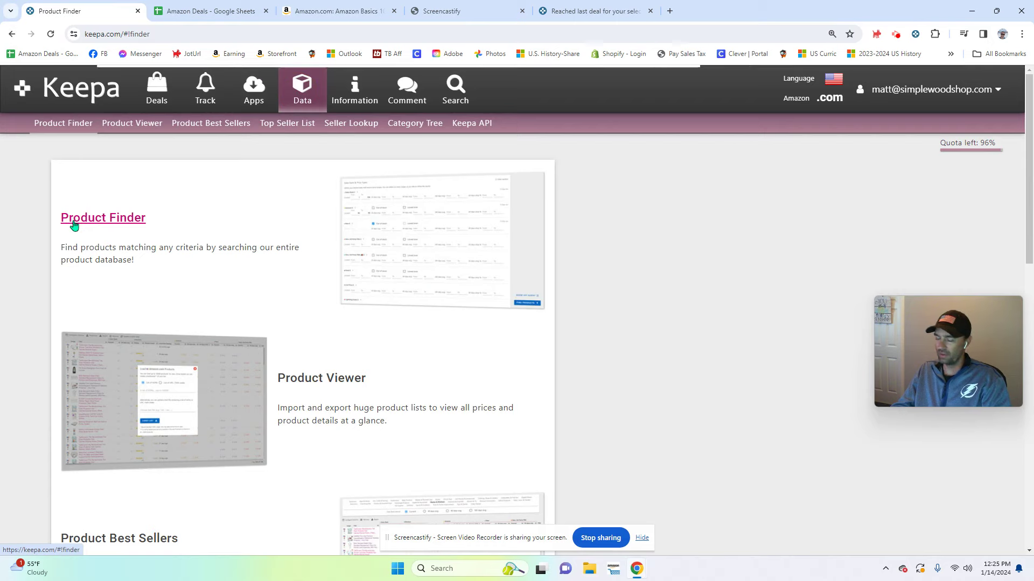
# Step: Set the root category under Title, Brand and more to Health & Household
pyautogui.scroll(-7, 172, 353)
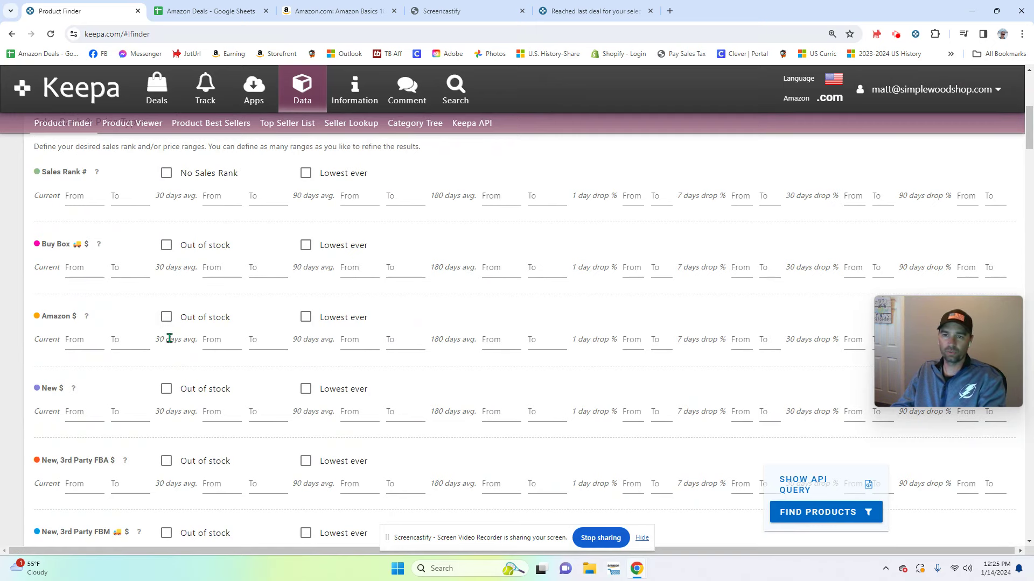
pyautogui.scroll(-16, 168, 335)
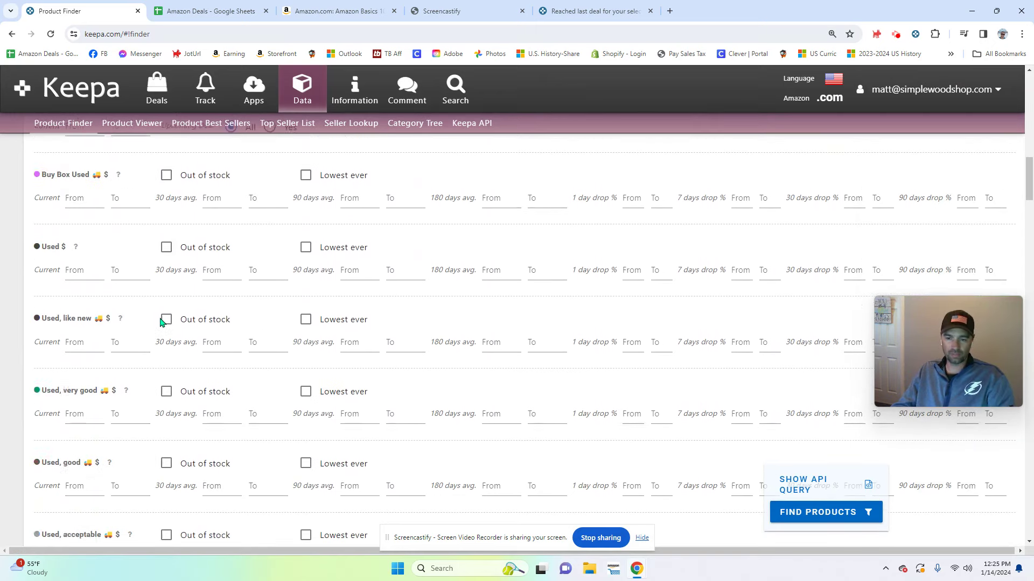
pyautogui.scroll(-4, 160, 322)
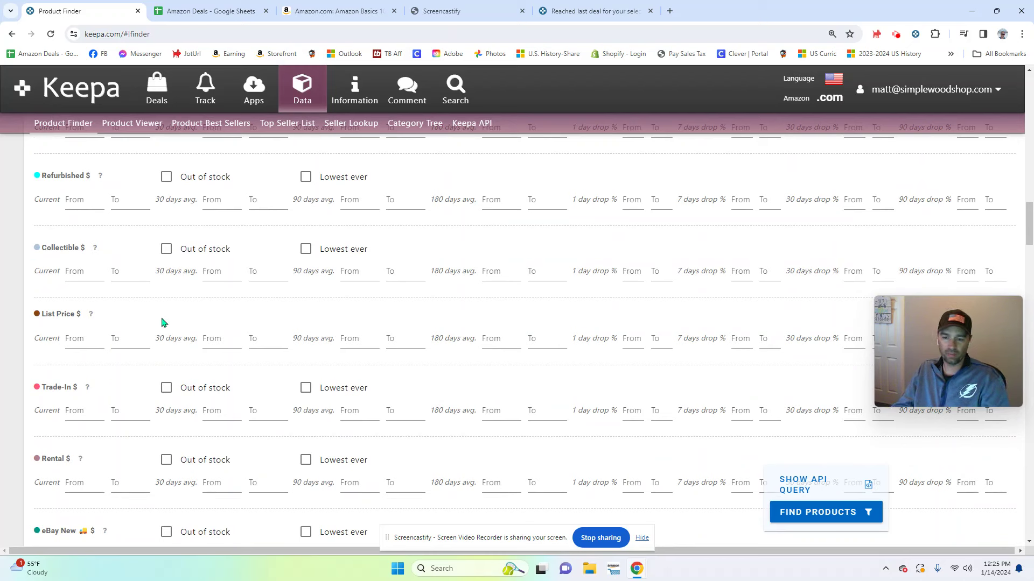
pyautogui.scroll(-9, 164, 322)
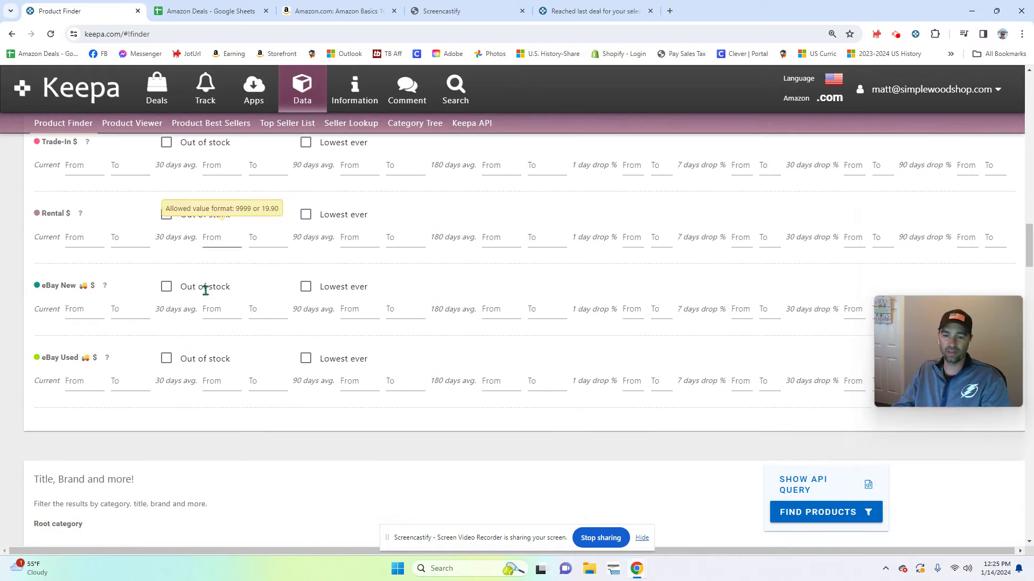
pyautogui.click(78, 267)
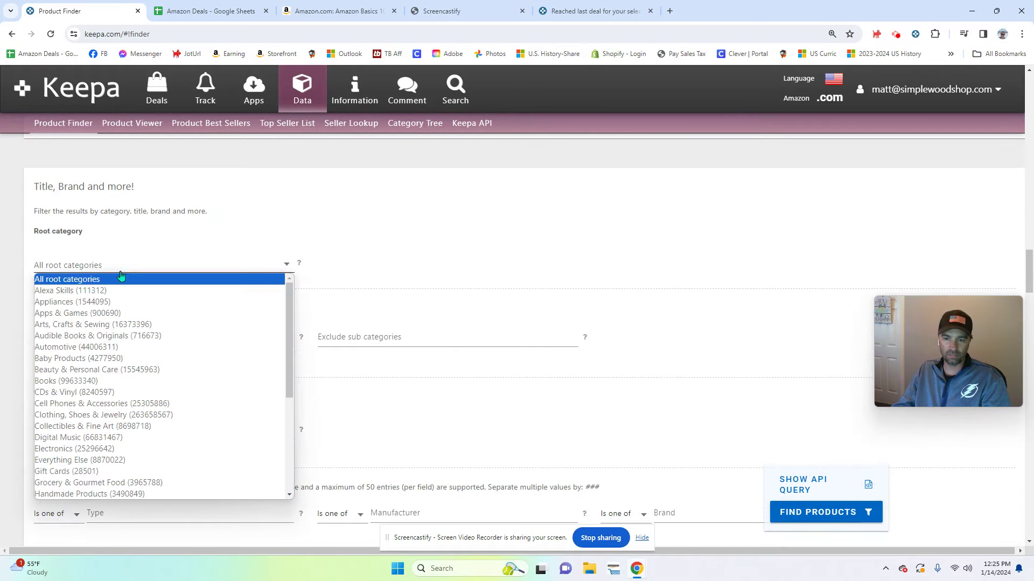
pyautogui.scroll(-3, 94, 428)
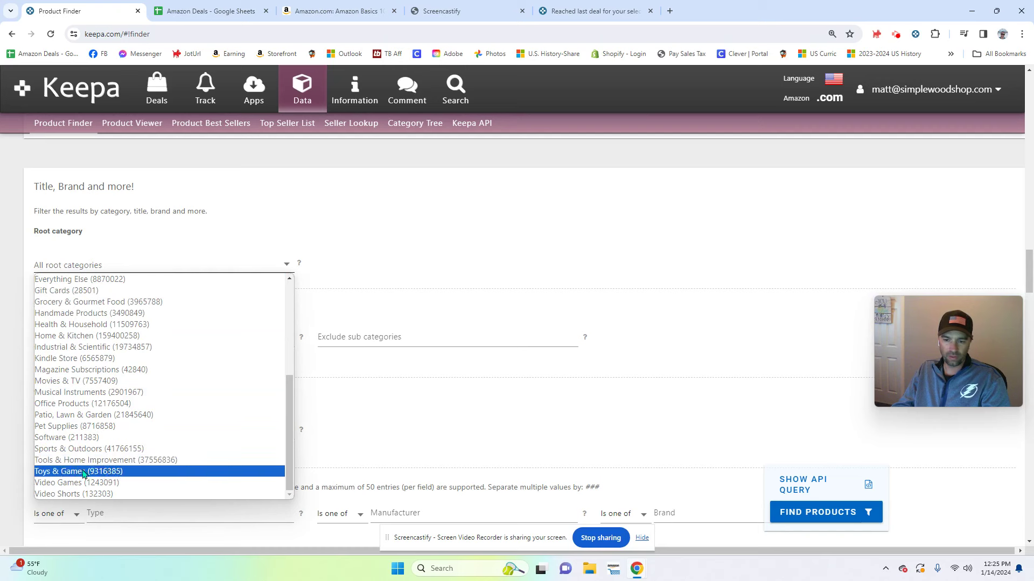
pyautogui.click(65, 325)
# Step: Include the AAA sub category from Household Supplies, Household Batteries in the filter
pyautogui.click(70, 336)
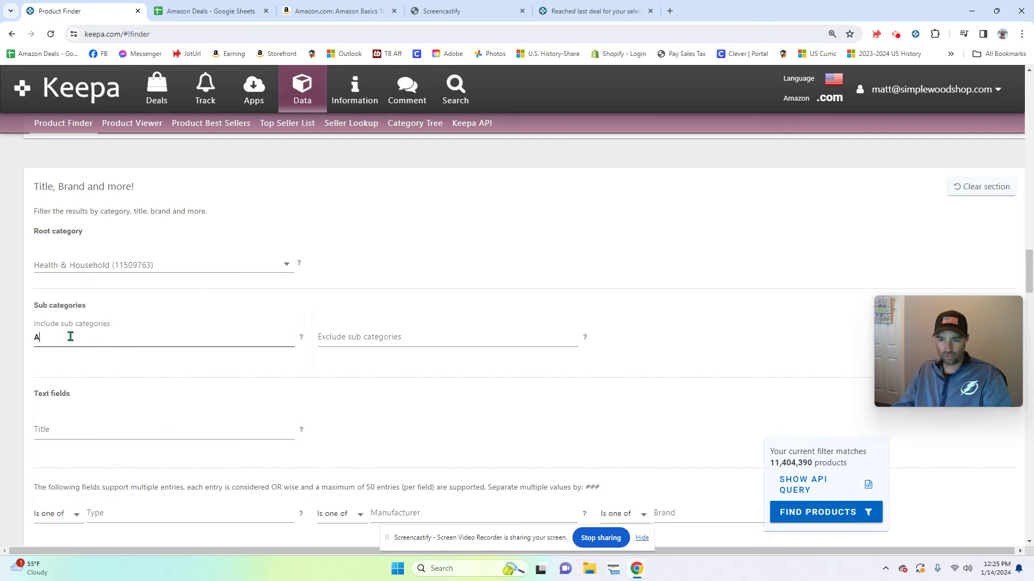
pyautogui.write('AAA')
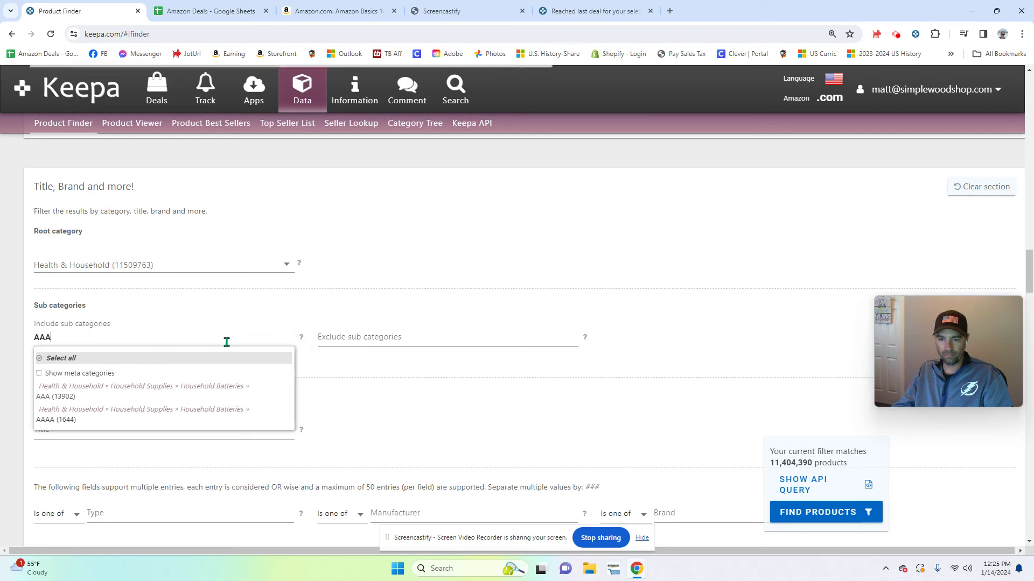
pyautogui.click(69, 401)
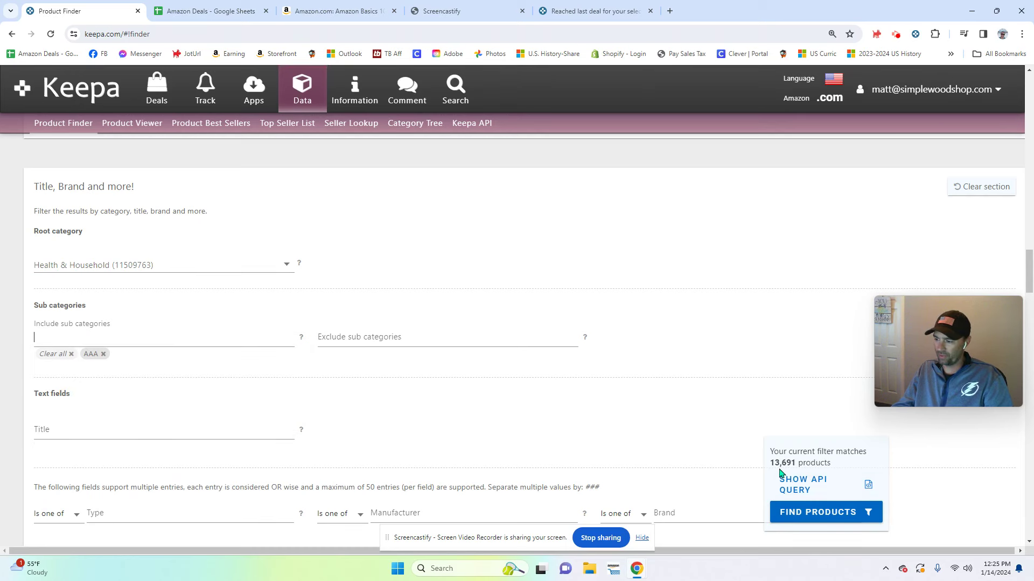
# Step: Filter the products to a One Time Coupon percentage starting from 5
pyautogui.click(496, 438)
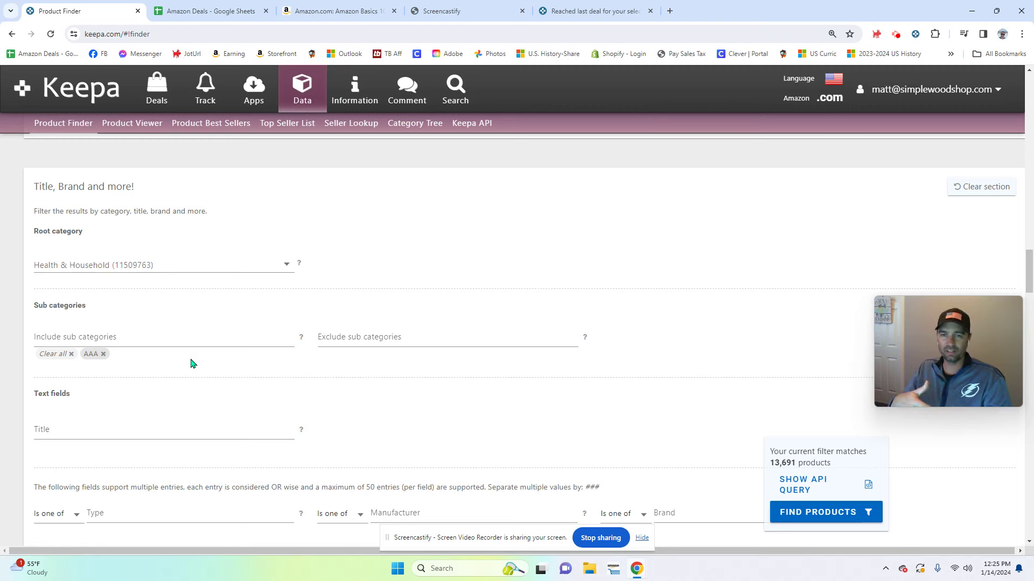
pyautogui.scroll(-10, 191, 362)
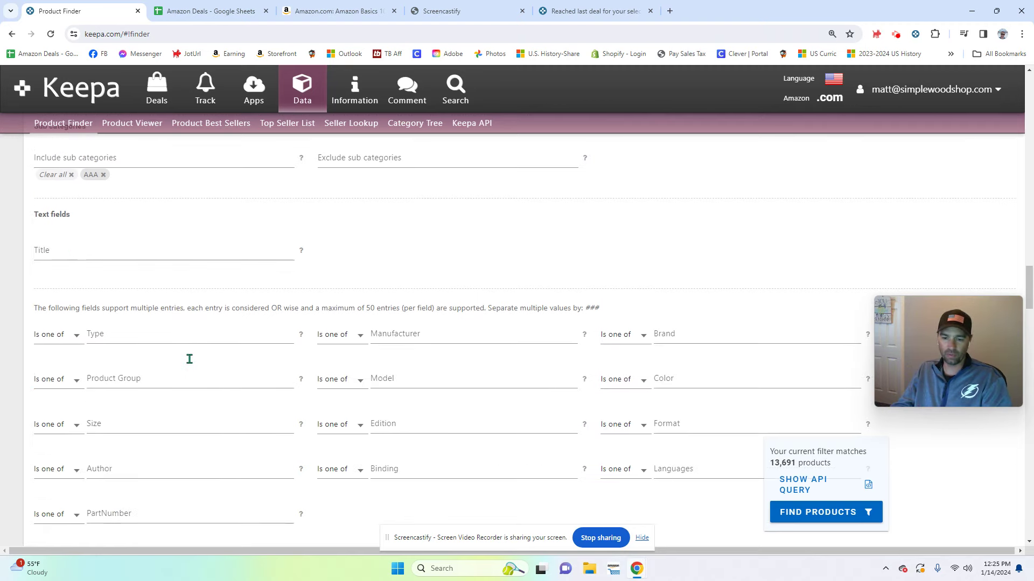
pyautogui.scroll(-13, 190, 343)
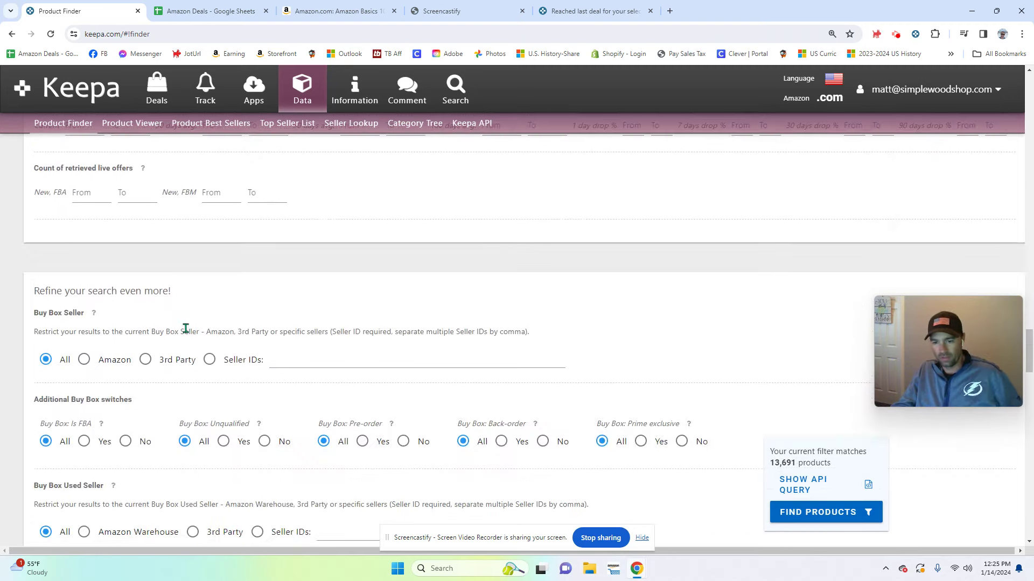
pyautogui.scroll(-4, 189, 330)
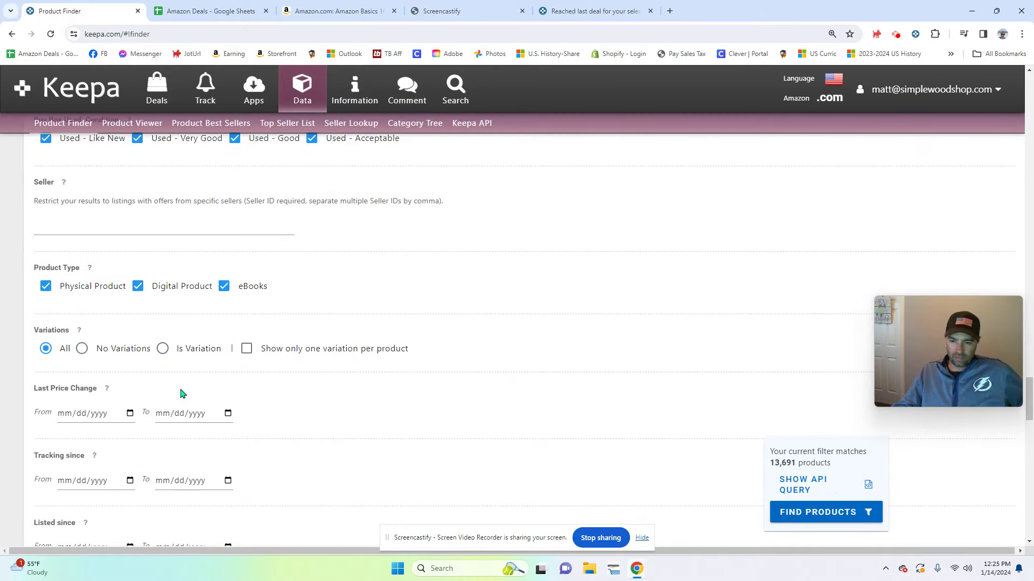
pyautogui.scroll(-9, 182, 393)
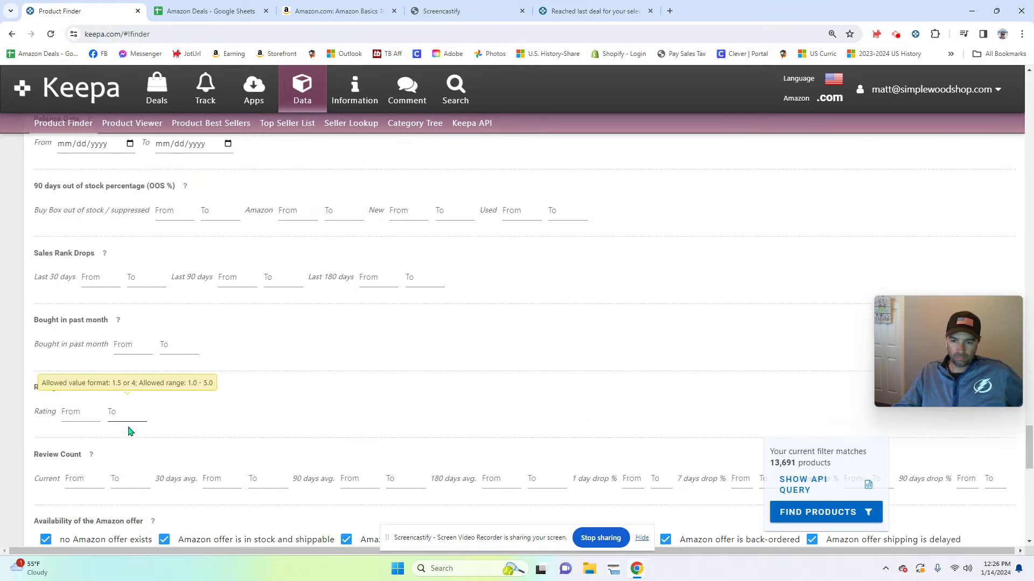
pyautogui.scroll(-7, 162, 377)
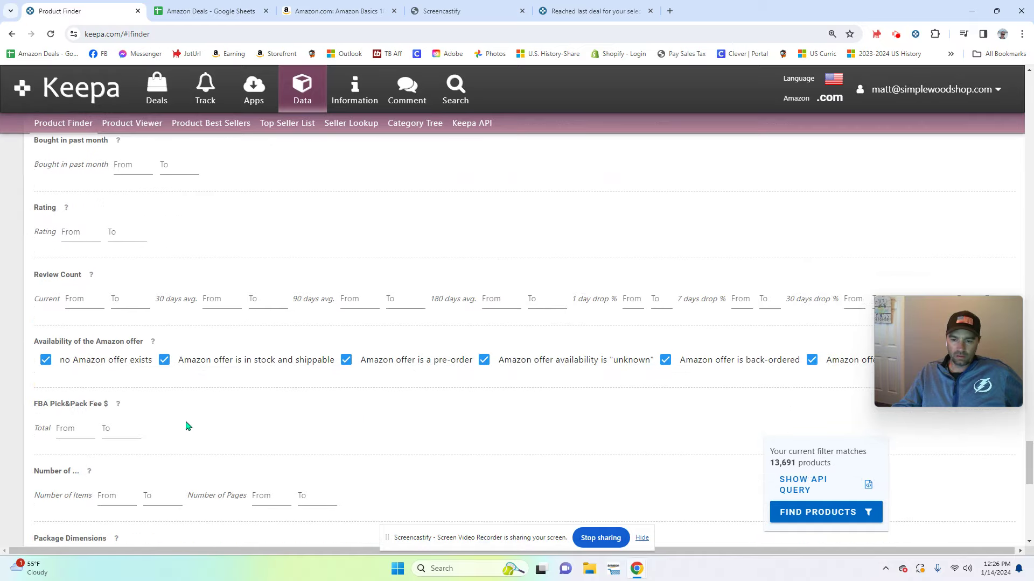
pyautogui.scroll(-7, 166, 411)
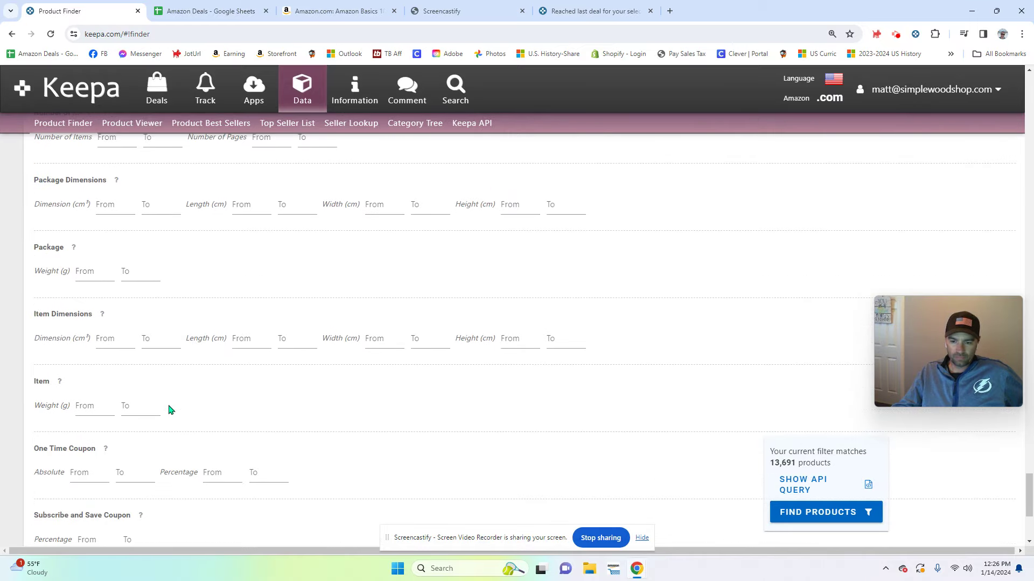
pyautogui.click(81, 297)
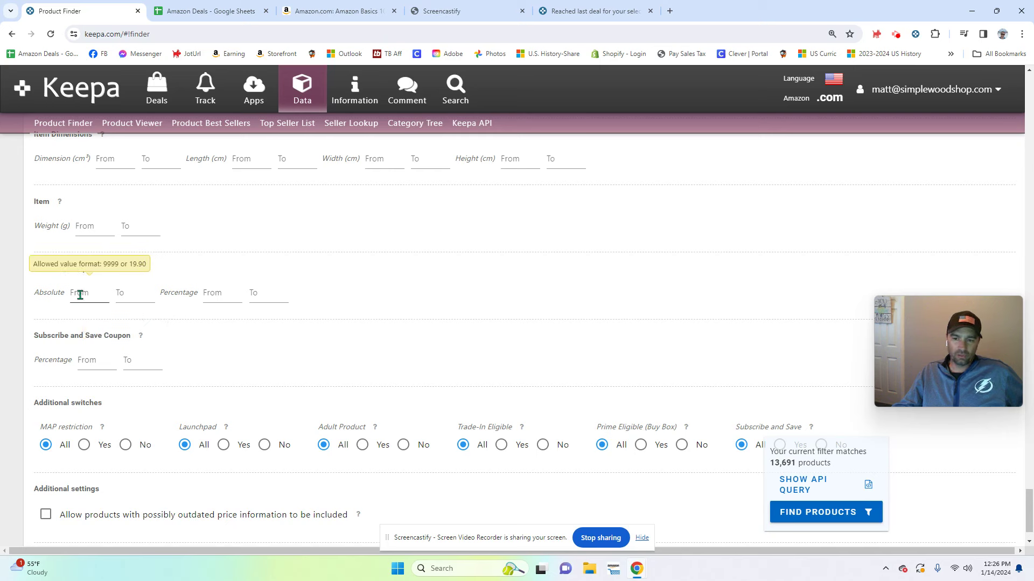
pyautogui.click(79, 295)
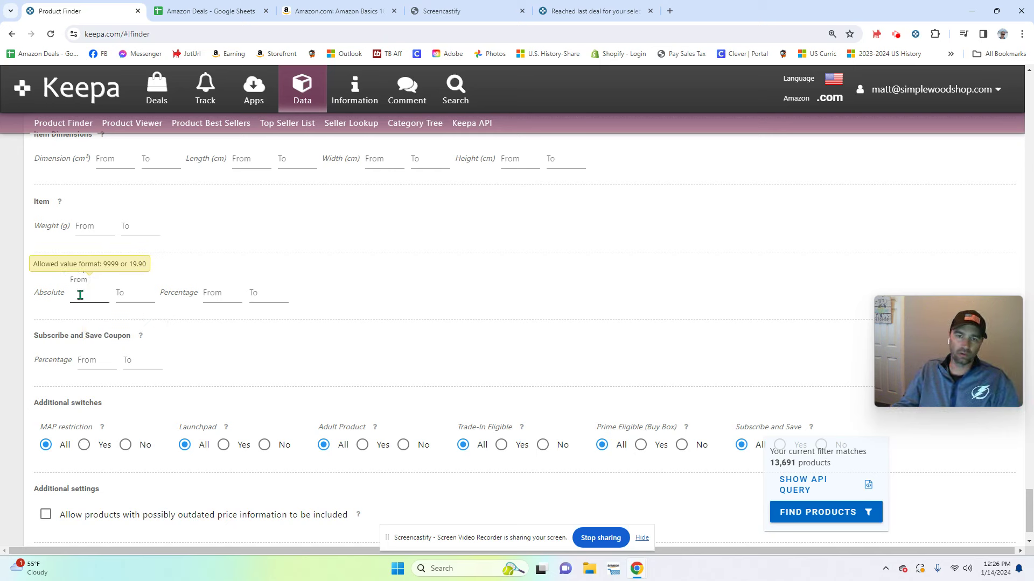
pyautogui.click(211, 296)
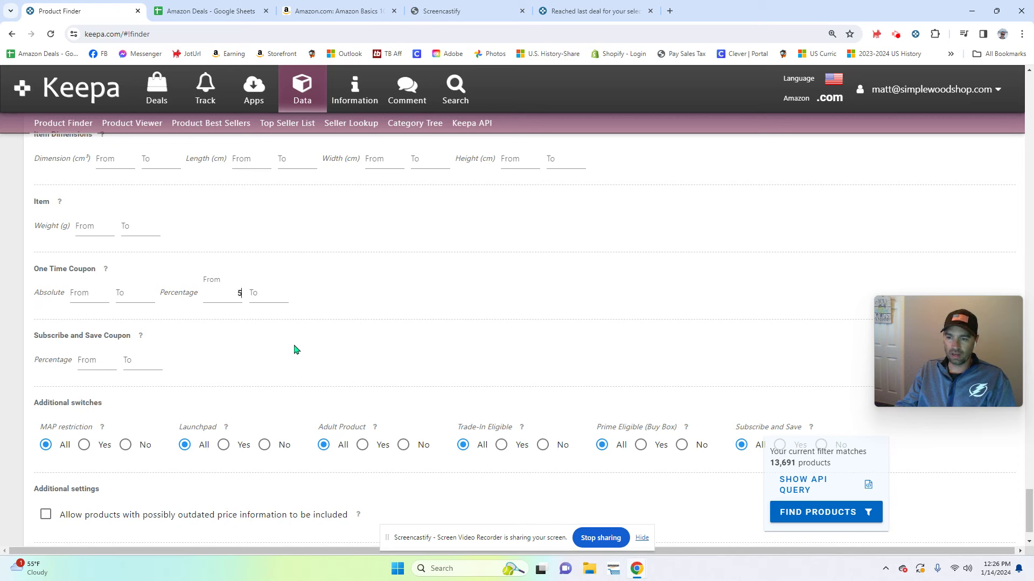
pyautogui.press('Tab')
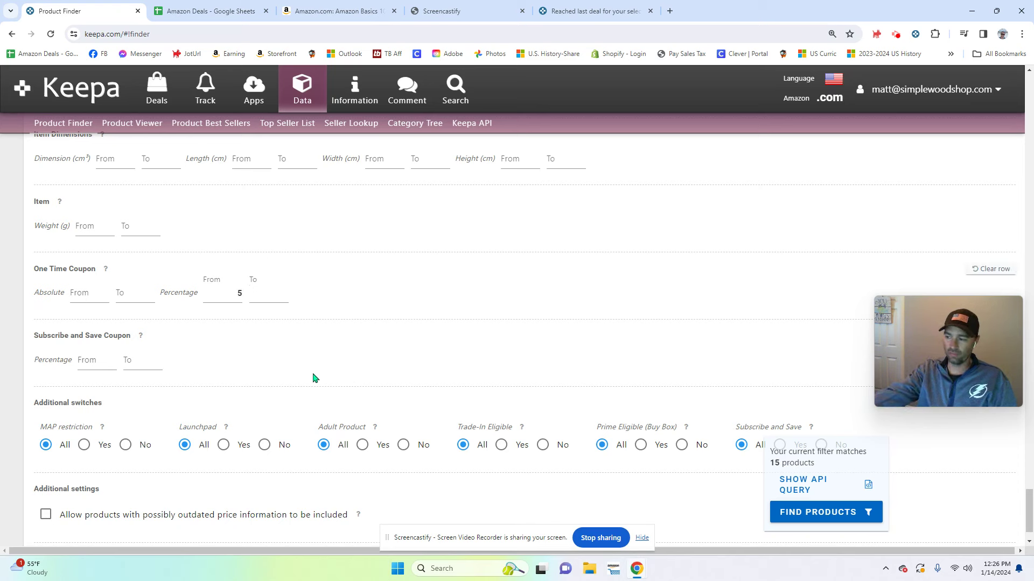
# Step: Clear the One Time Coupon percentage and try an absolute coupon value starting from 1 instead
pyautogui.doubleClick(245, 292)
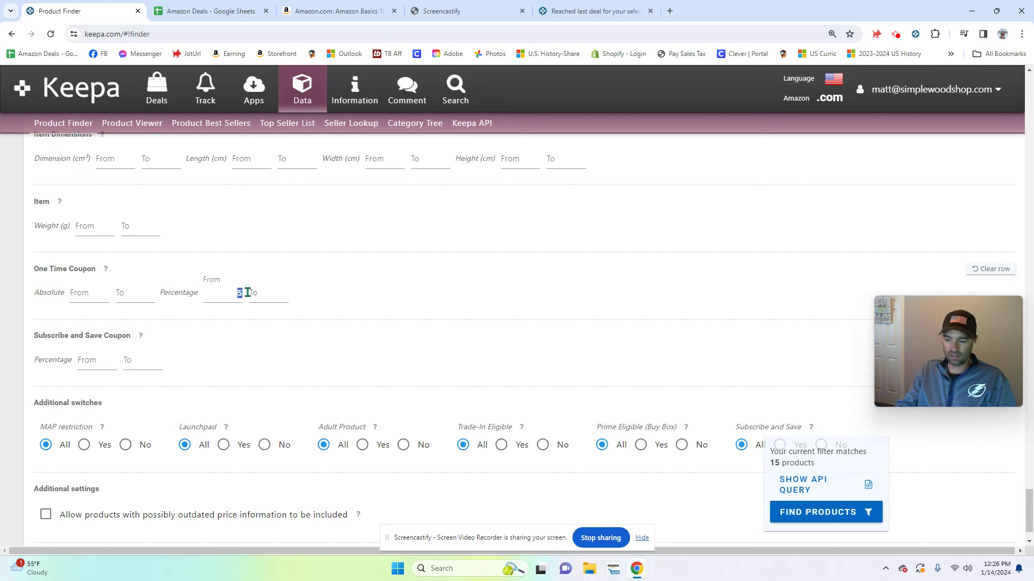
pyautogui.click(80, 293)
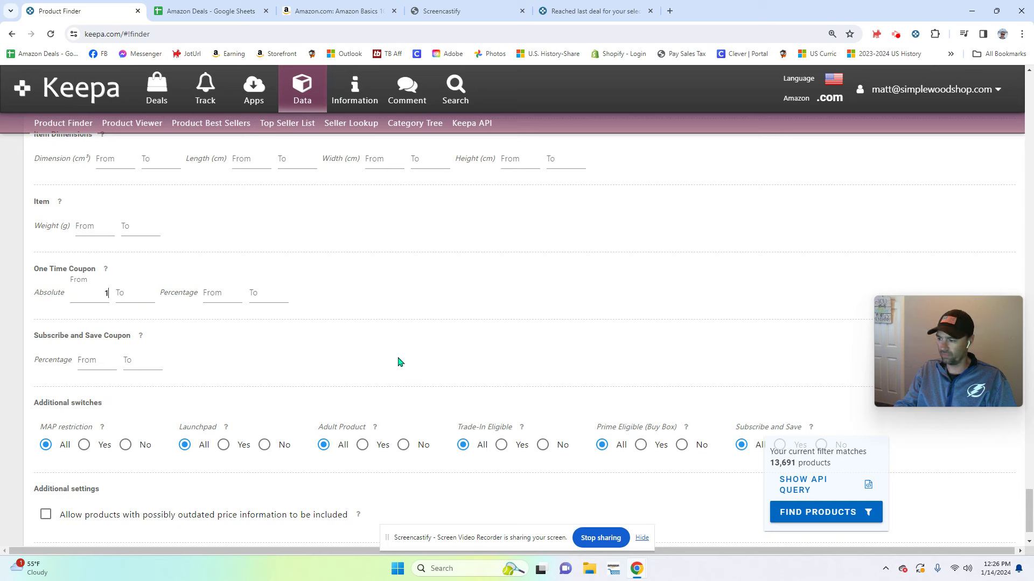
pyautogui.write('1')
pyautogui.press('Tab')
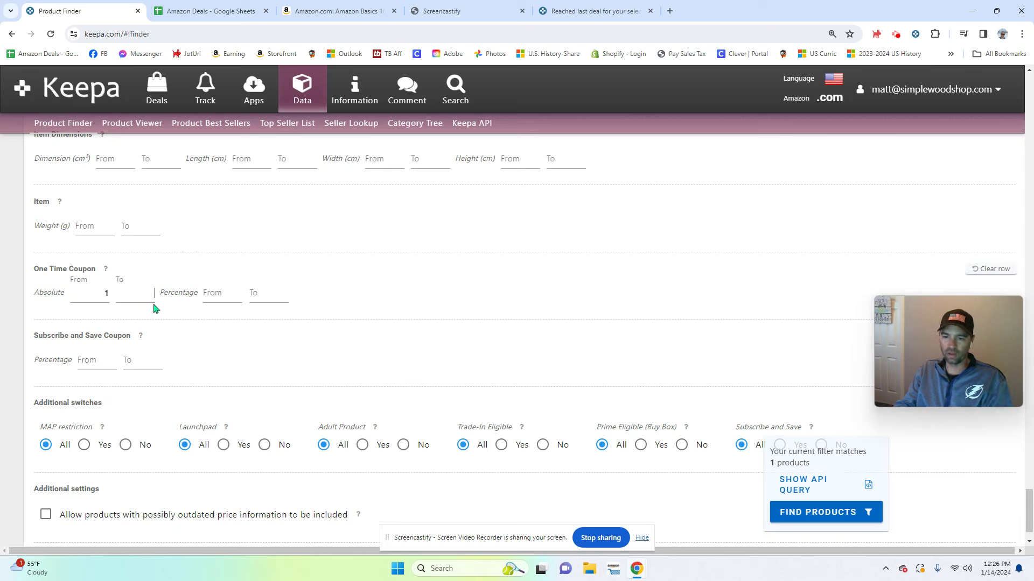
# Step: Remove the absolute One Time Coupon value and set the coupon percentage to start from 5 again
pyautogui.click(108, 293)
pyautogui.press('BackSpace')
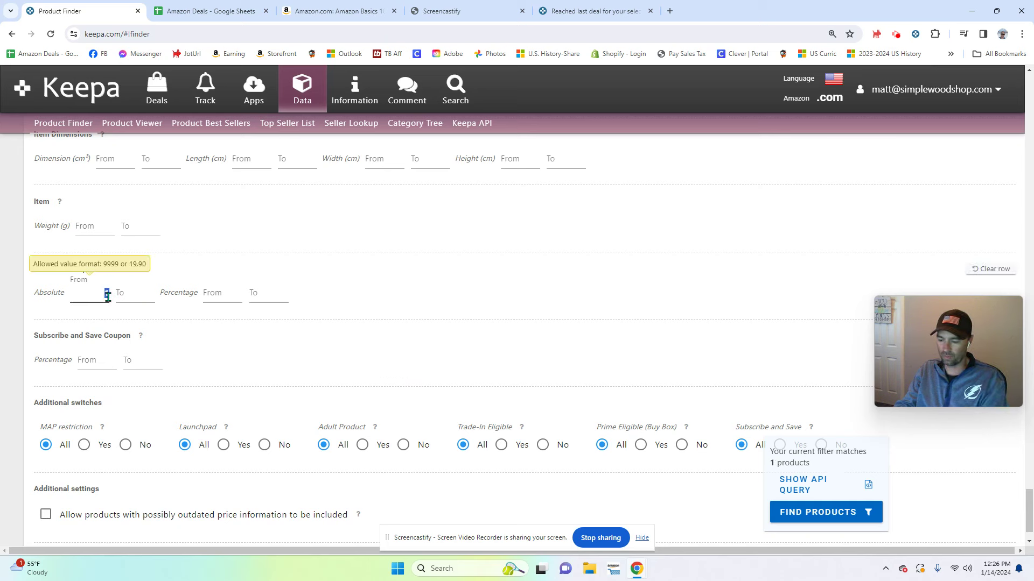
pyautogui.click(214, 292)
pyautogui.write('5')
pyautogui.click(232, 336)
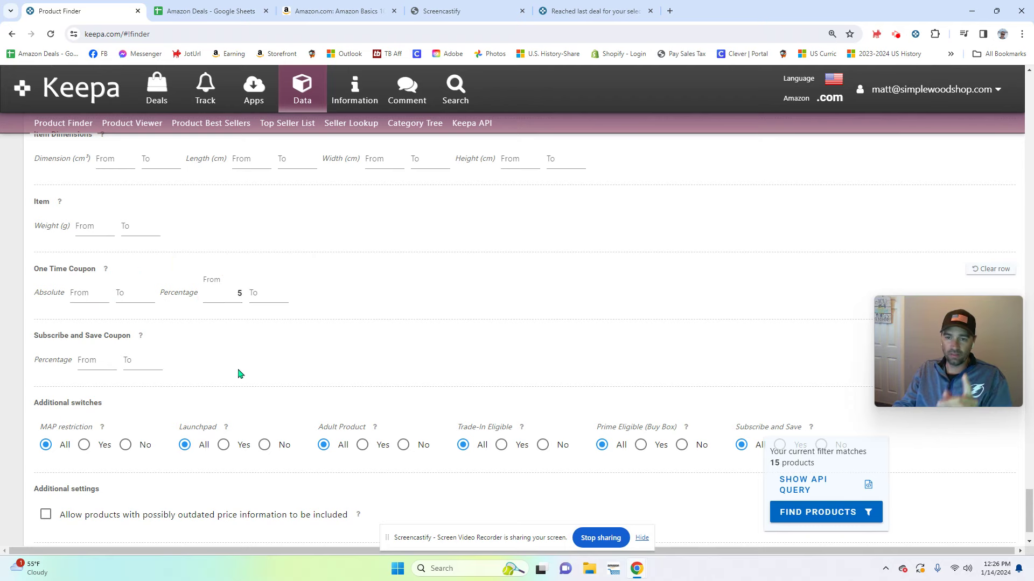
# Step: Set the minimum product rating to 4 and find the matching products
pyautogui.scroll(7, 239, 373)
pyautogui.scroll(3, 189, 357)
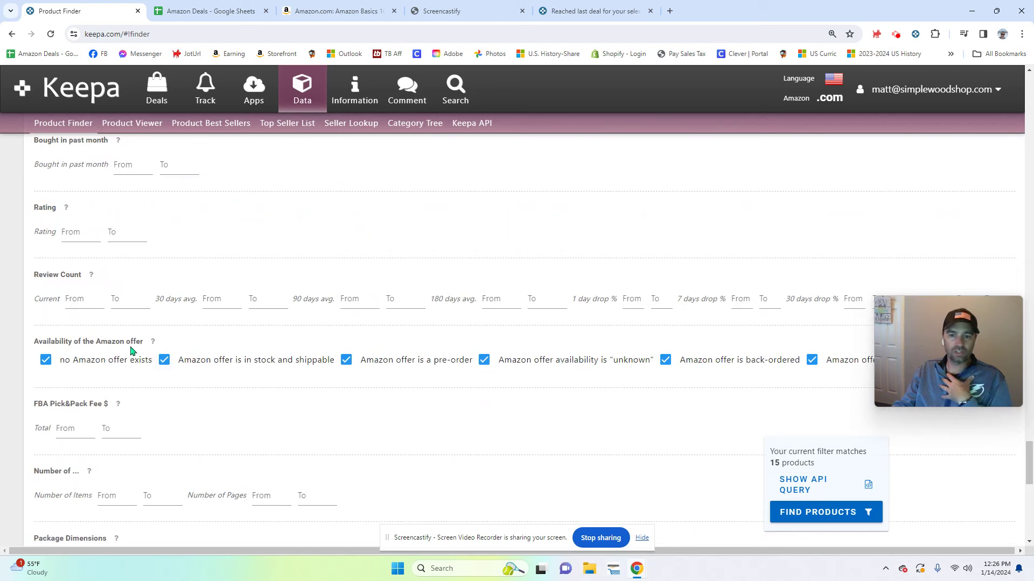
pyautogui.click(77, 239)
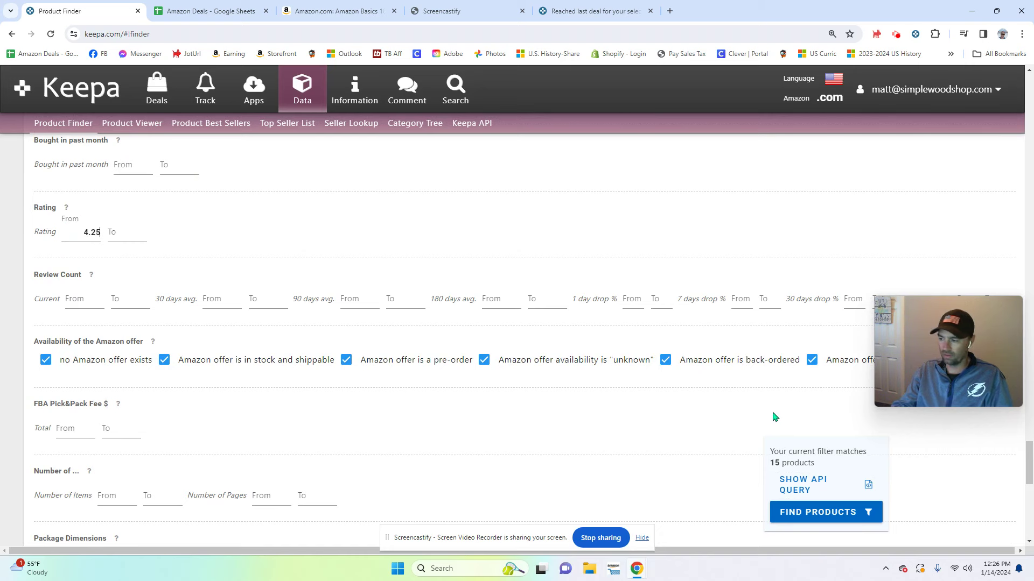
pyautogui.press('Tab')
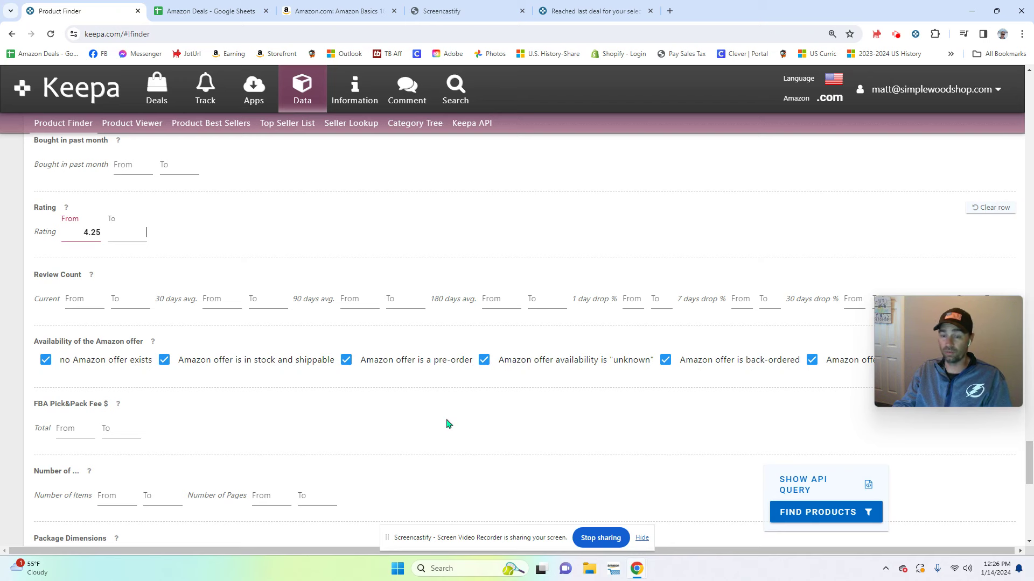
pyautogui.doubleClick(93, 233)
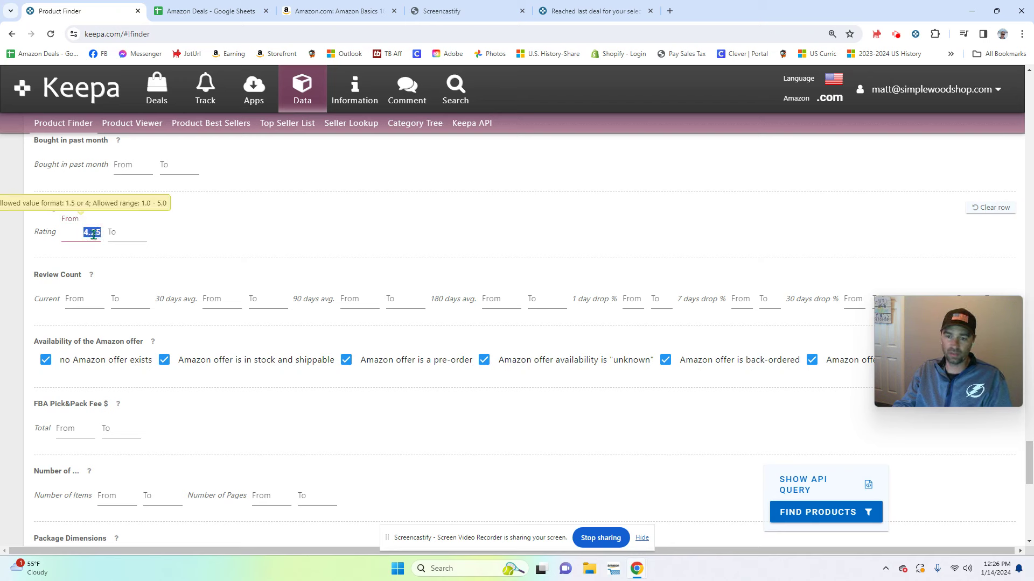
pyautogui.write('4')
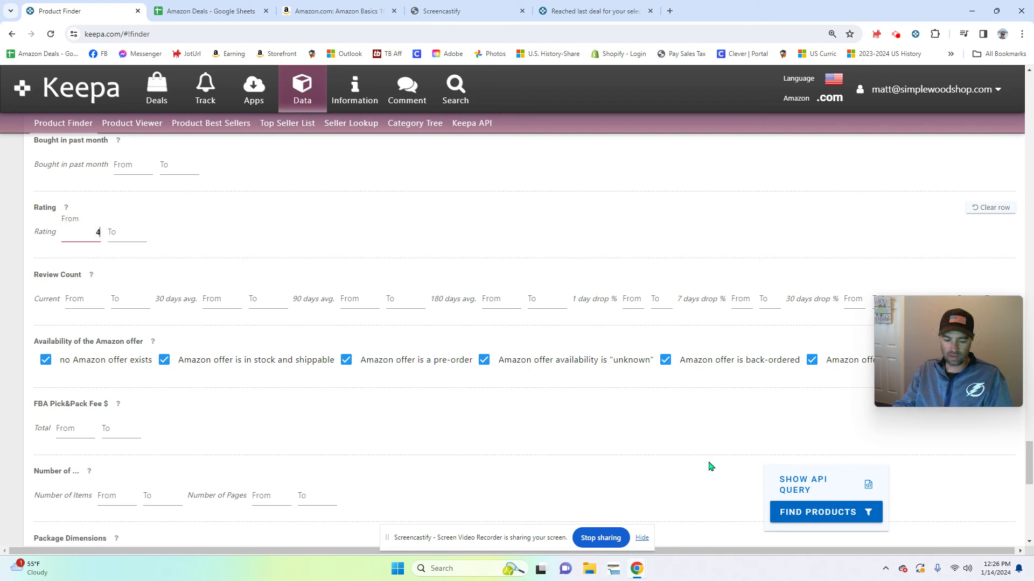
pyautogui.press('Tab')
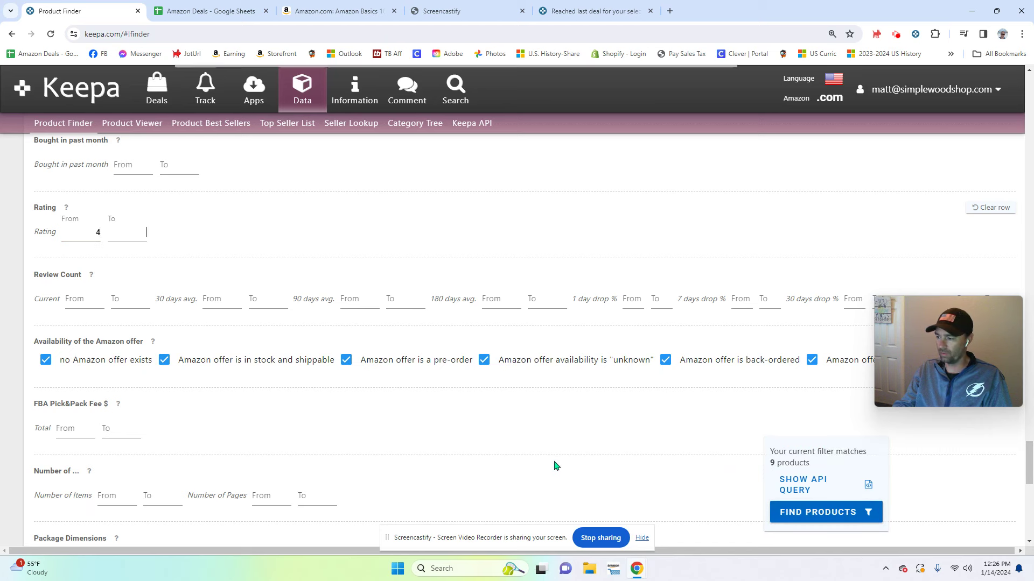
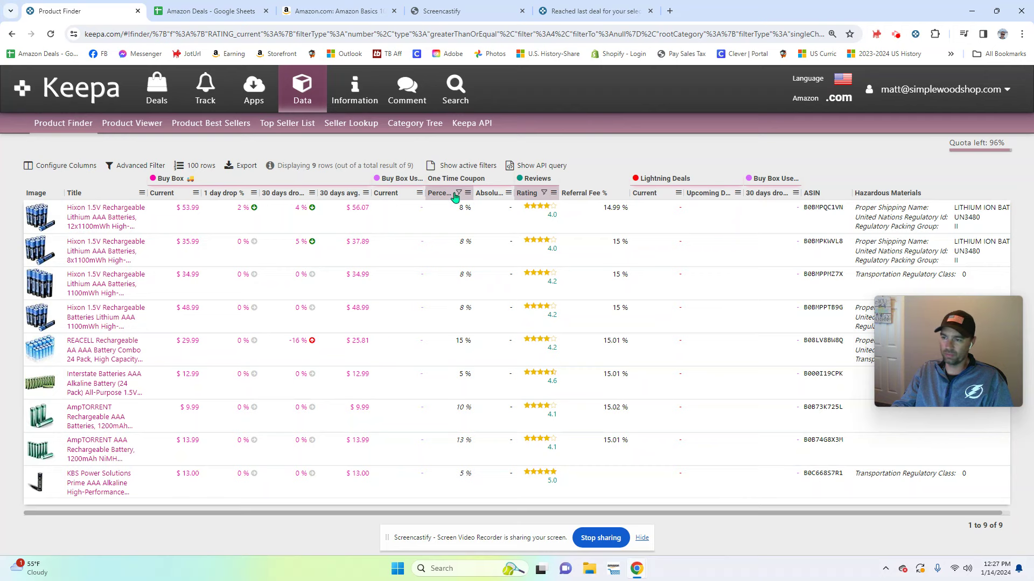
# Step: Look over the column options and sort the found products by One Time Coupon percentage, highest first
pyautogui.click(52, 167)
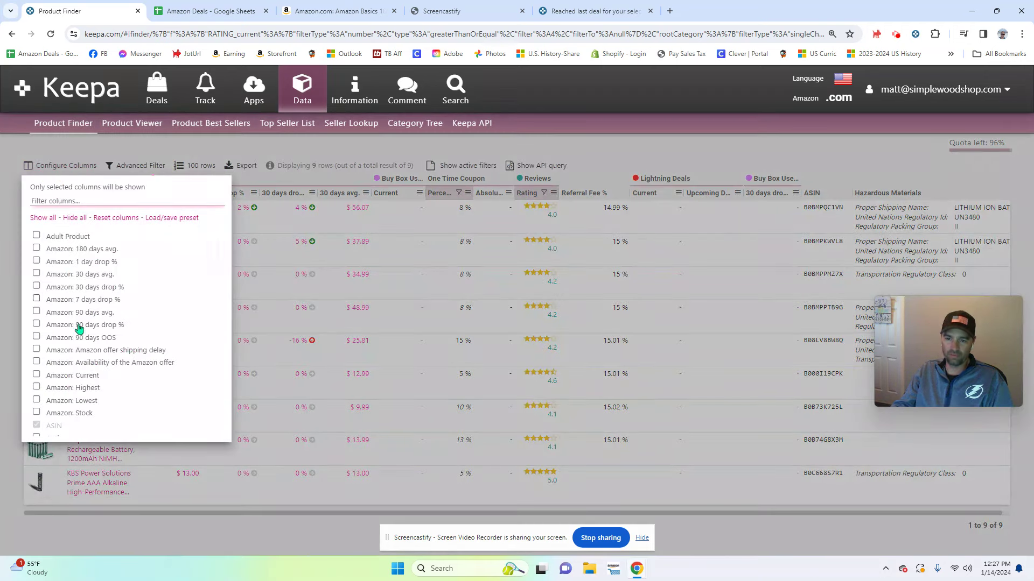
pyautogui.click(610, 164)
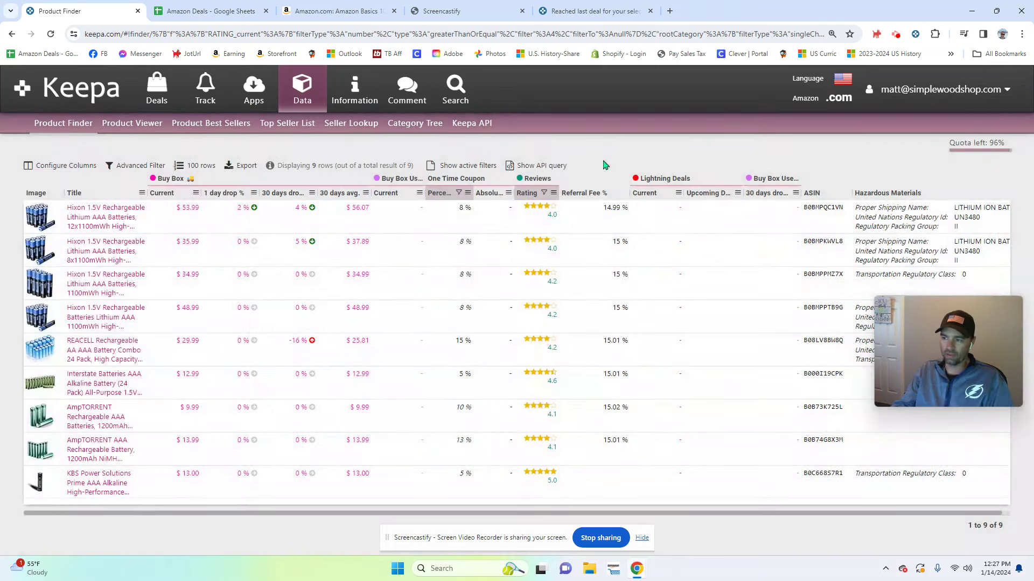
pyautogui.click(439, 194)
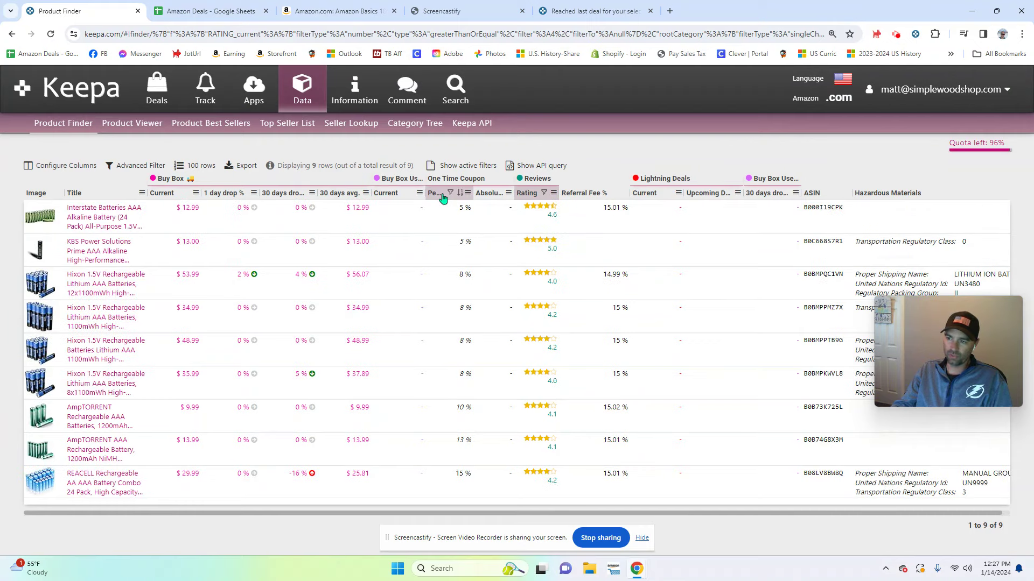
pyautogui.click(439, 194)
# Step: Open the AmpTORRENT AAA rechargeable 8-pack from the results, go to its Amazon page and examine its price, coupon and ratings
pyautogui.moveTo(115, 214)
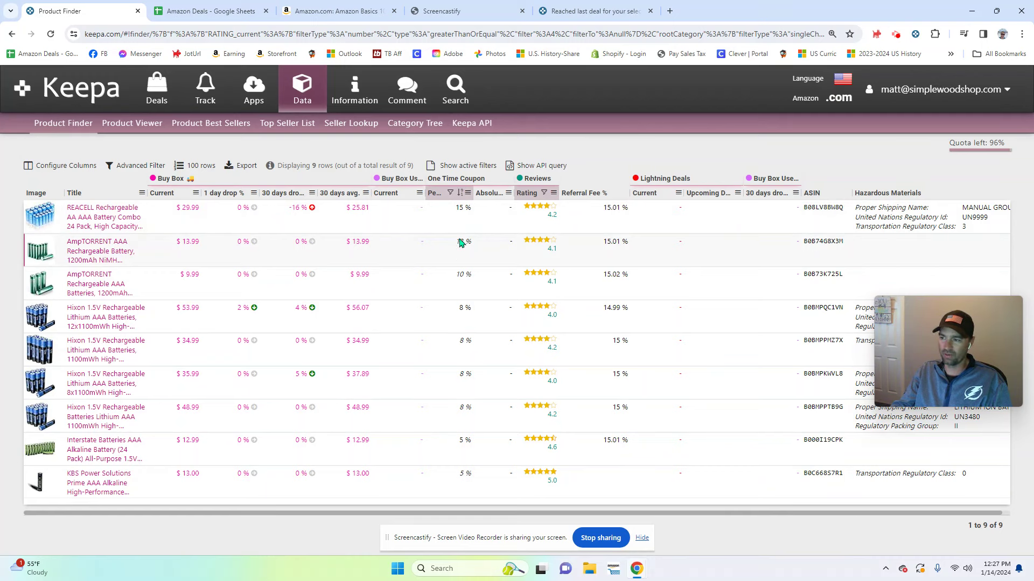
pyautogui.click(86, 254)
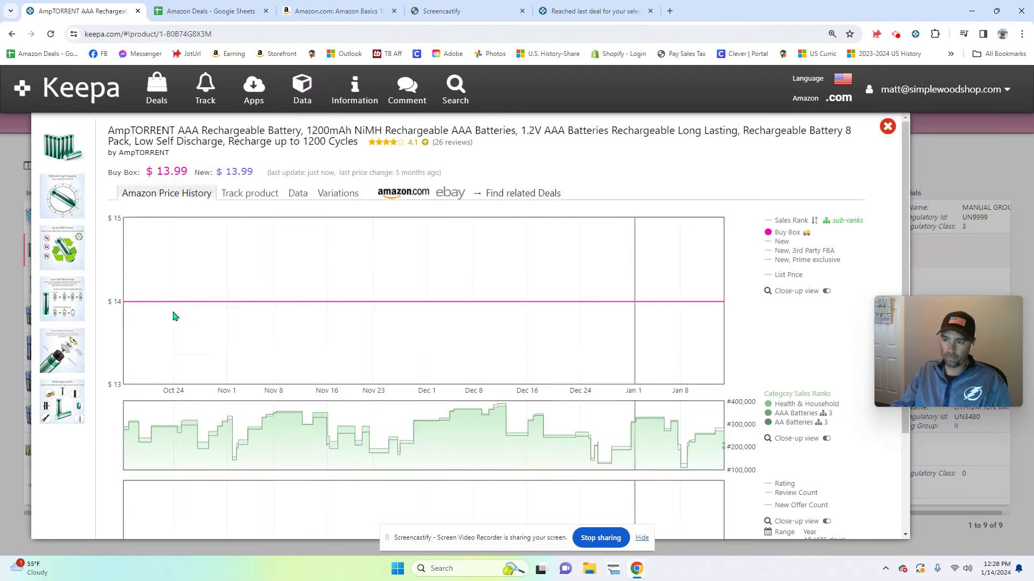
pyautogui.click(414, 195)
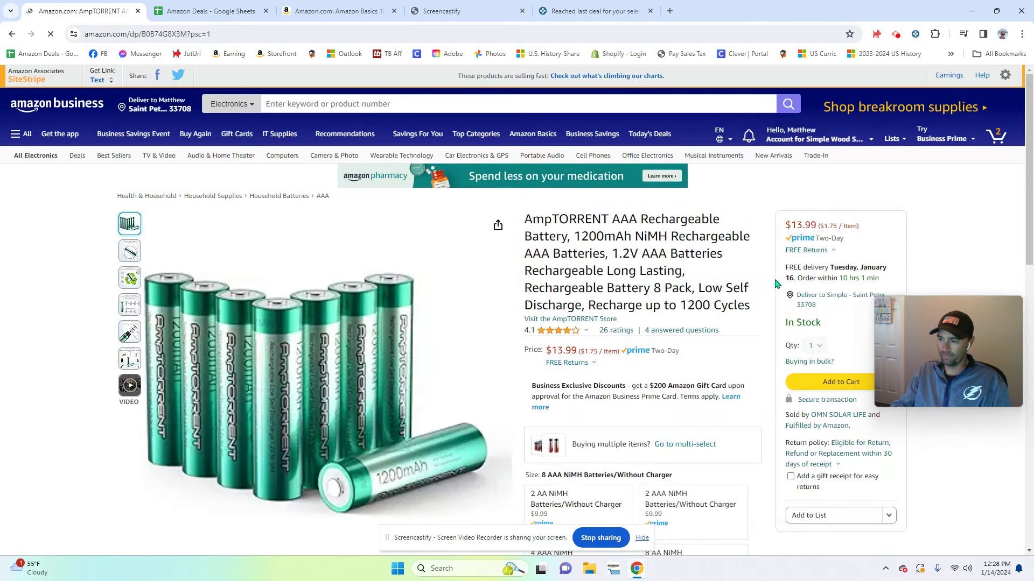
pyautogui.scroll(-3, 729, 291)
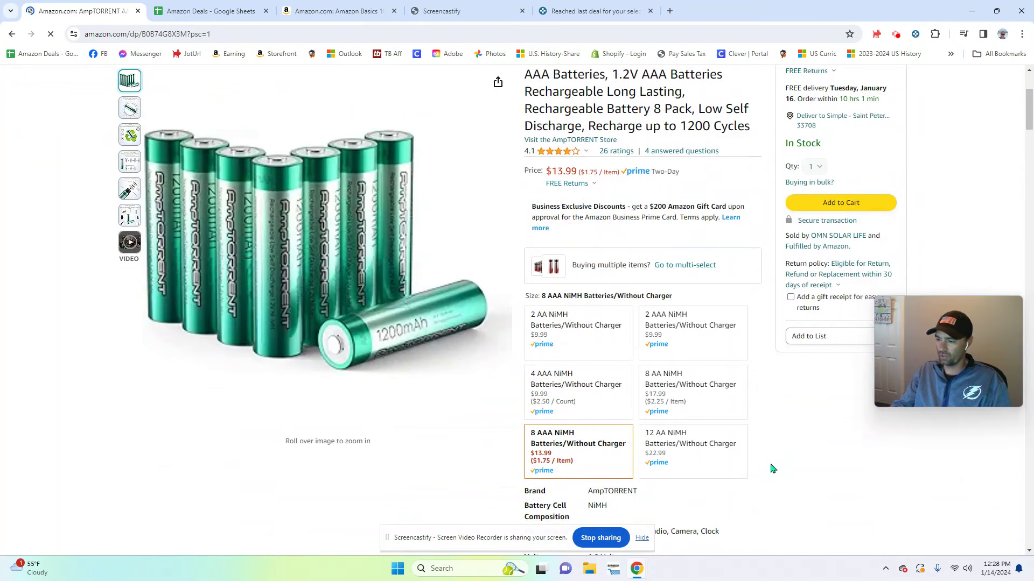
pyautogui.scroll(-3, 773, 469)
pyautogui.scroll(6, 773, 462)
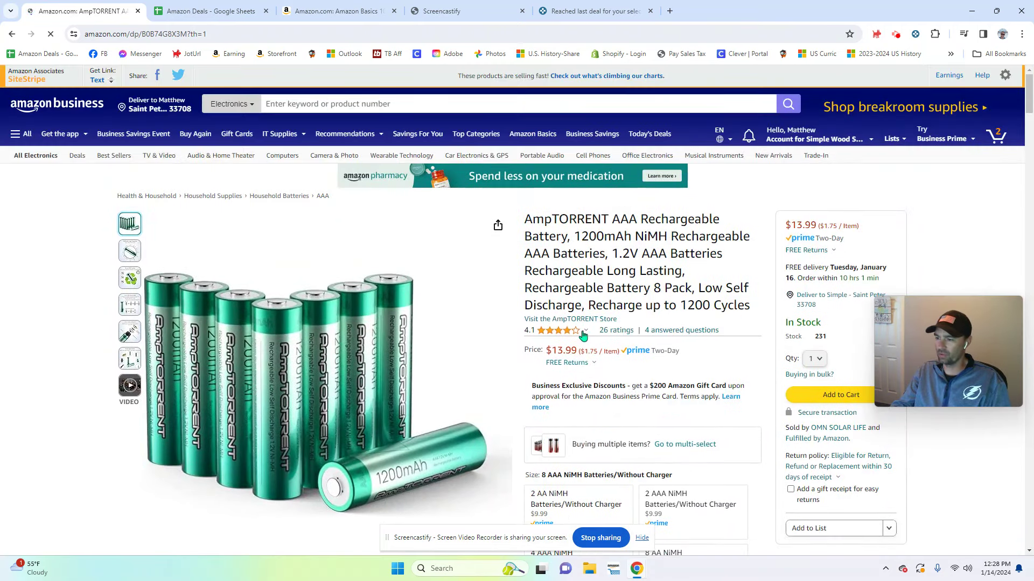
pyautogui.moveTo(562, 393)
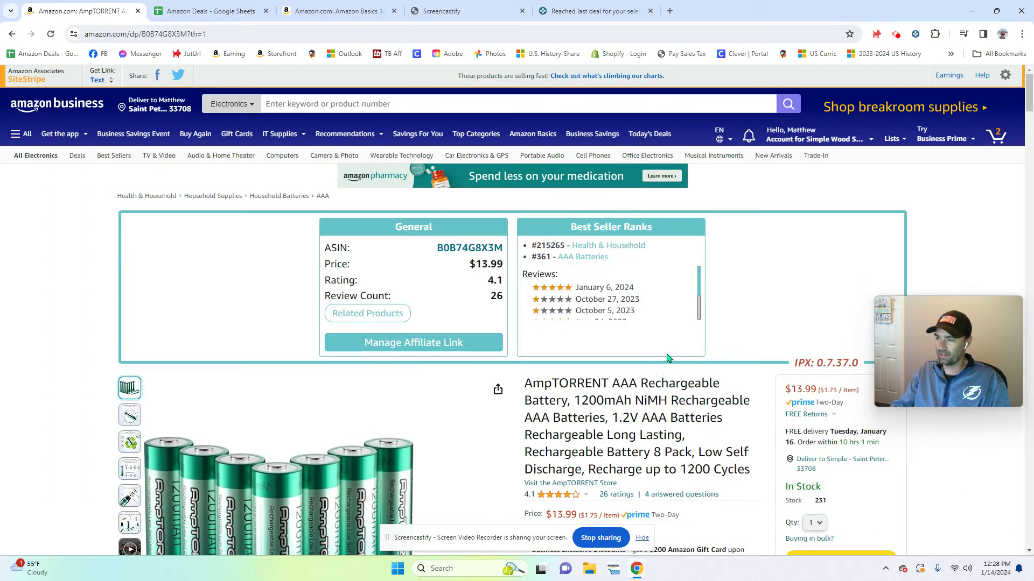
pyautogui.scroll(-3, 666, 413)
# Step: Return to the Product Finder results and open the Amazon page of the Hixon 12-pack lithium AAA batteries from its Keepa details
pyautogui.click(210, 11)
pyautogui.click(128, 8)
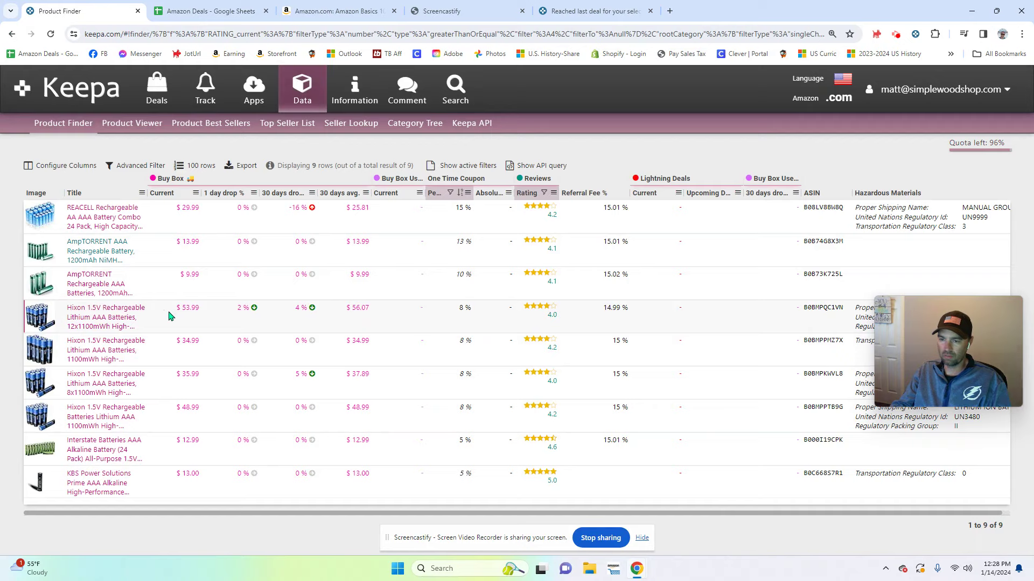
pyautogui.click(99, 318)
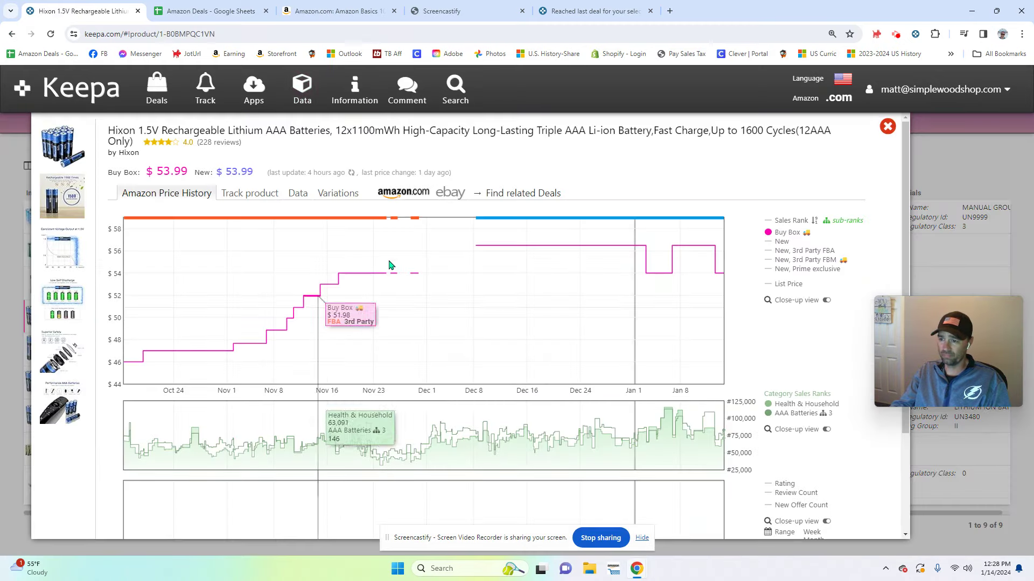
pyautogui.click(398, 198)
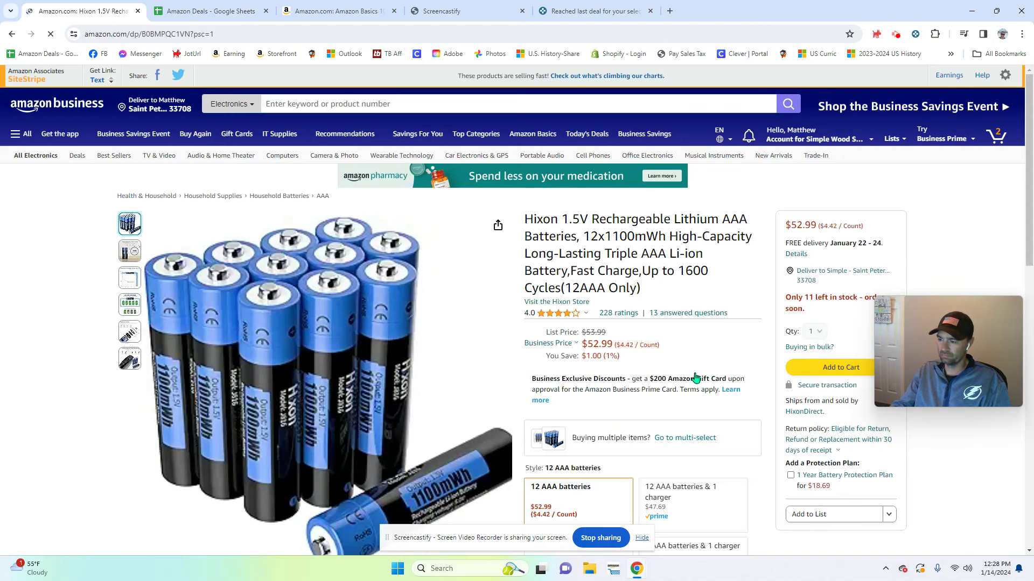
# Step: Compare the Hixon listing's style options, including 4 AAA batteries, 12 AAA with charger and 4 AAA with charger
pyautogui.scroll(-3, 695, 378)
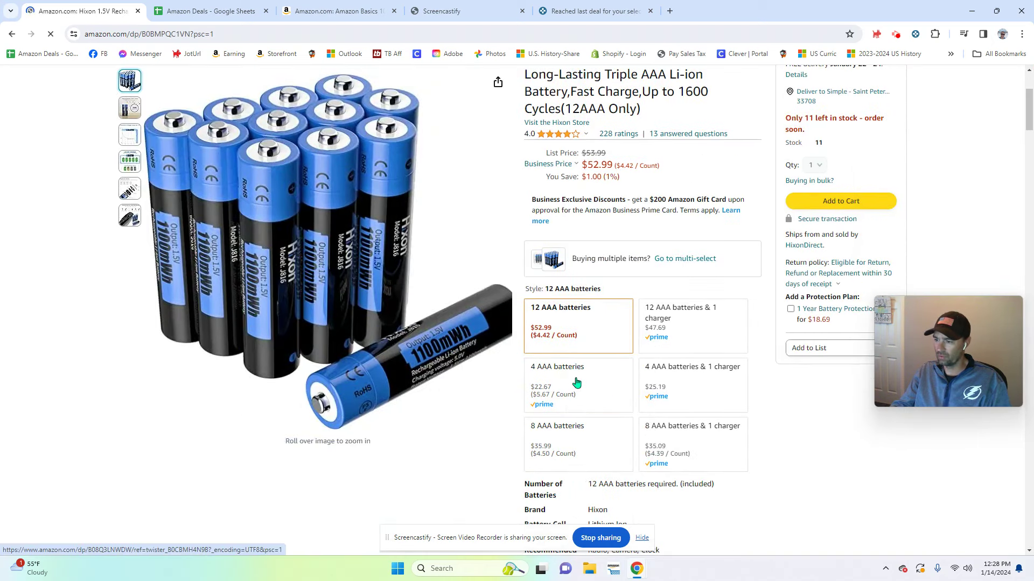
pyautogui.click(576, 382)
pyautogui.click(695, 340)
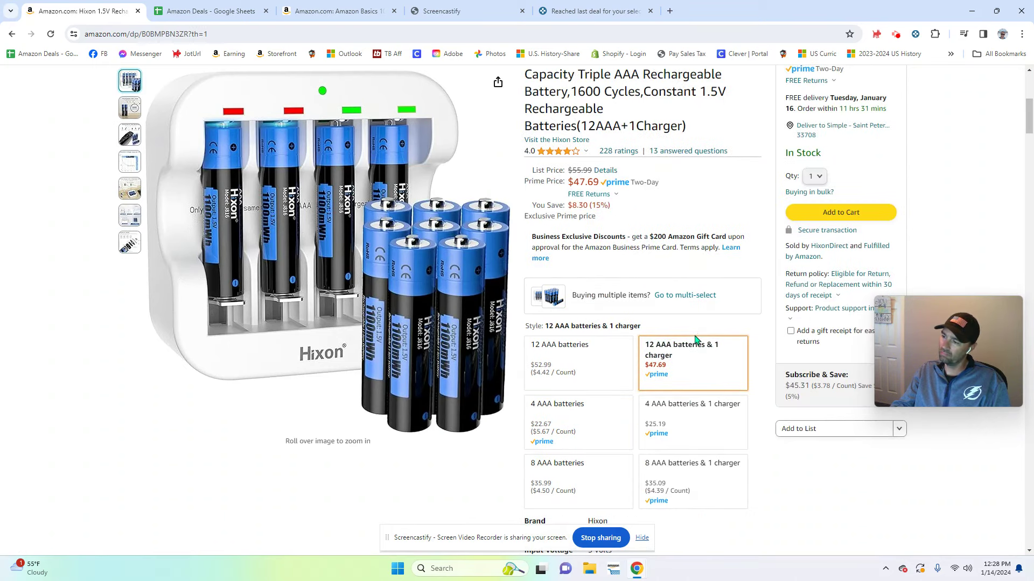
pyautogui.click(682, 423)
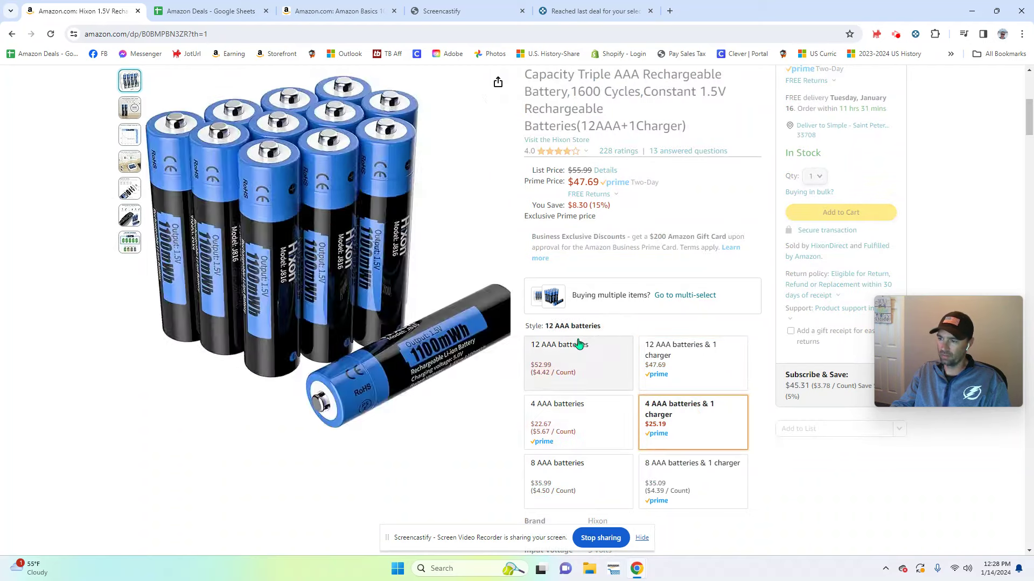
# Step: Return to the Product Finder results, open the Hixon AAA 12Counts (No Charger) product and examine its Amazon page
pyautogui.click(10, 35)
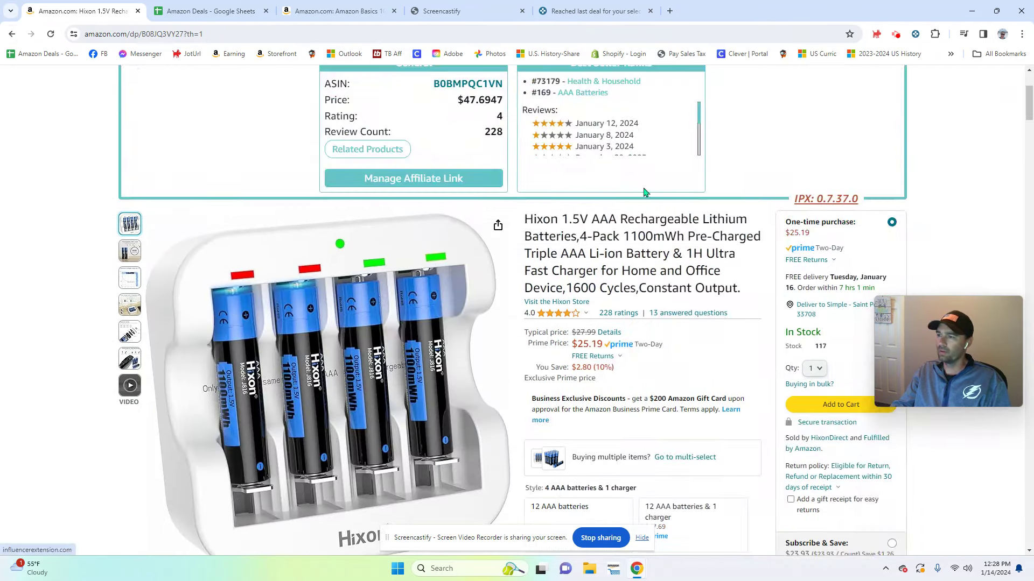
pyautogui.click(12, 34)
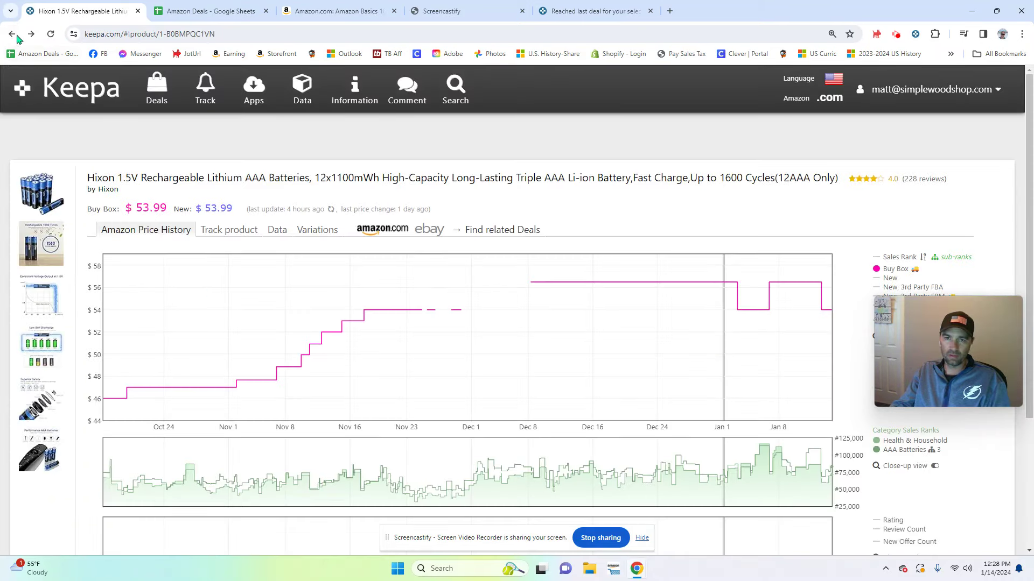
pyautogui.click(14, 34)
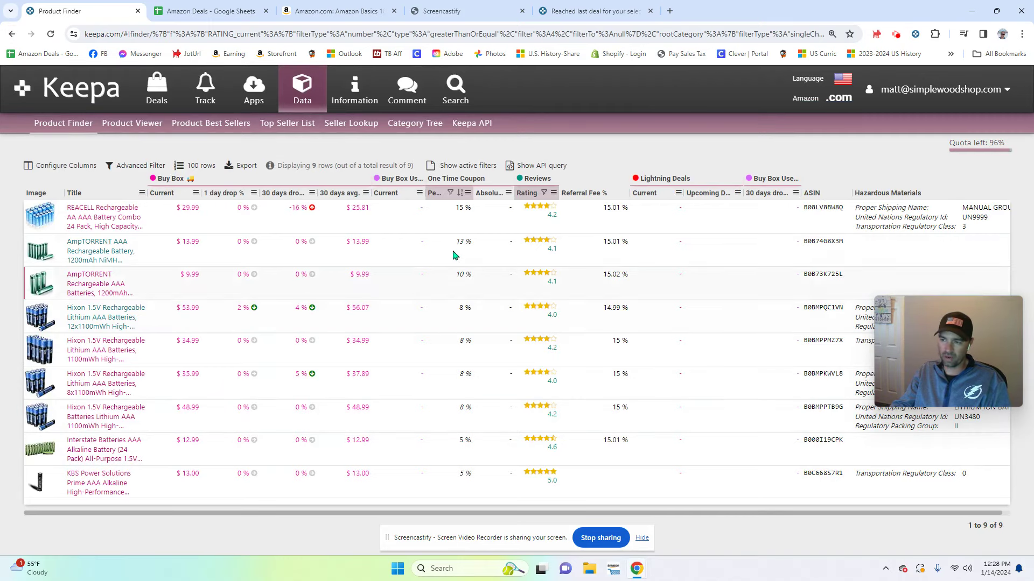
pyautogui.click(81, 418)
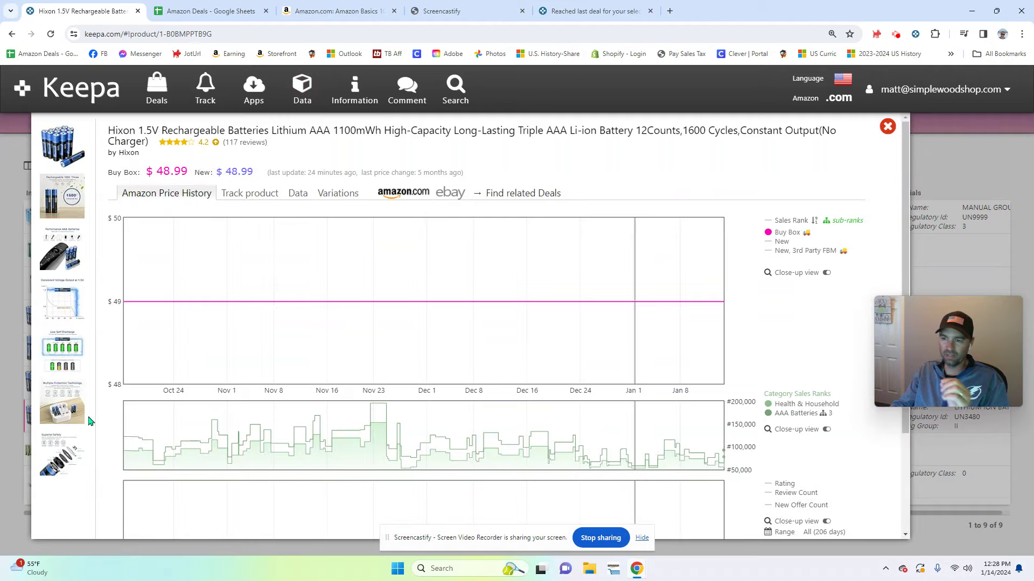
pyautogui.click(399, 196)
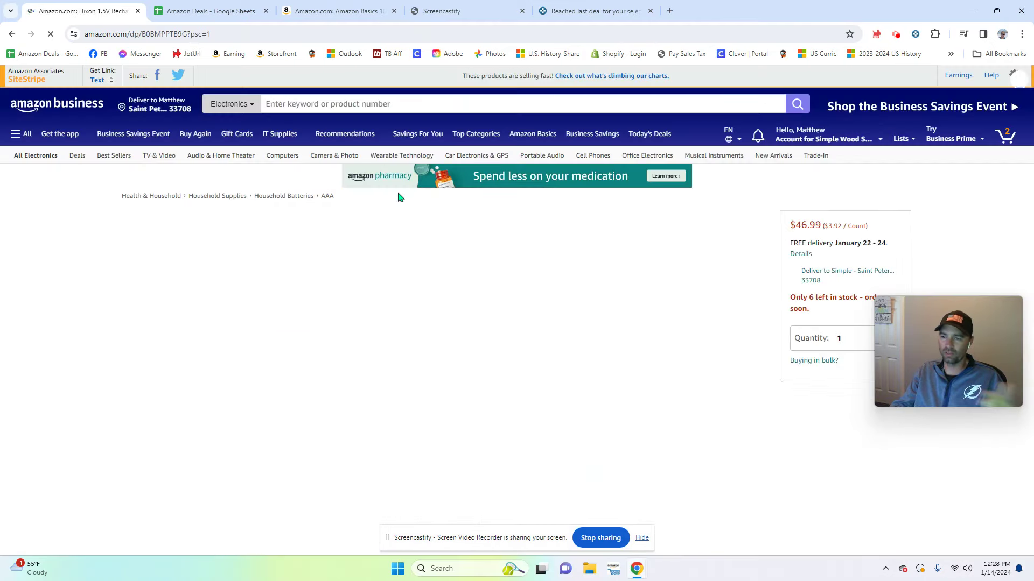
pyautogui.scroll(-3, 682, 395)
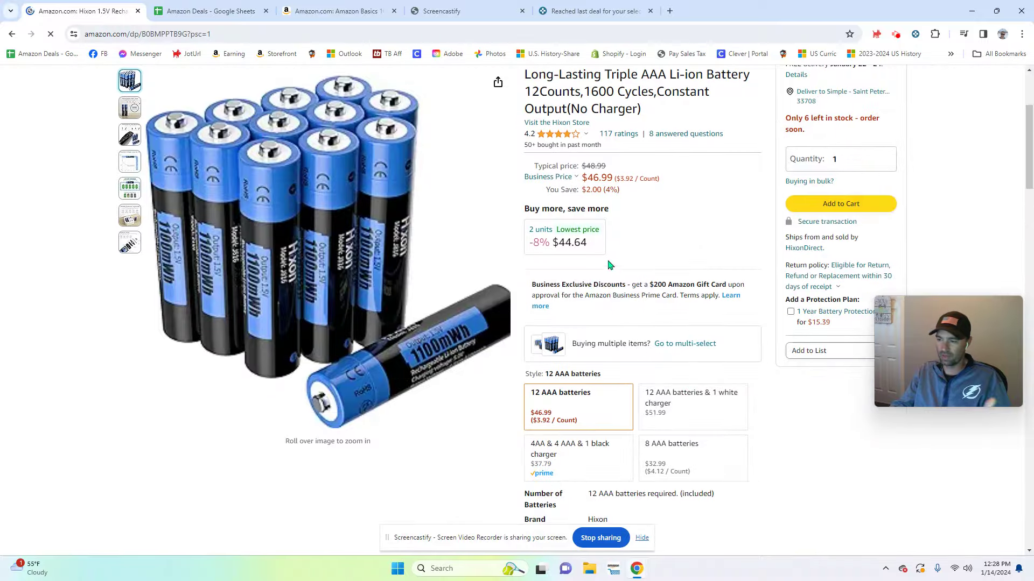
pyautogui.scroll(3, 607, 280)
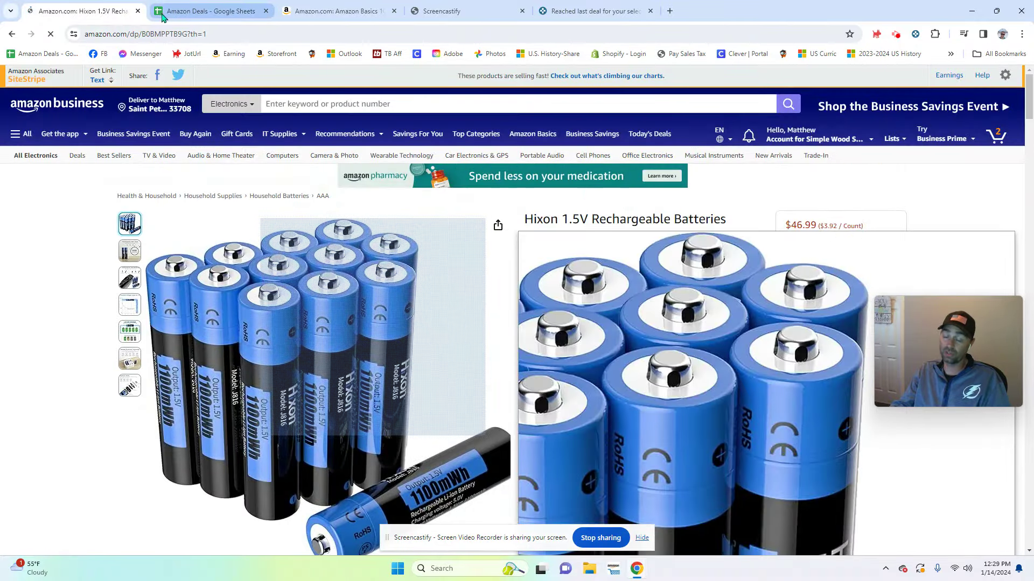
# Step: Go back past the Product Finder results to the Amazon Basics 100-Pack AA listing and look over its page
pyautogui.click(12, 34)
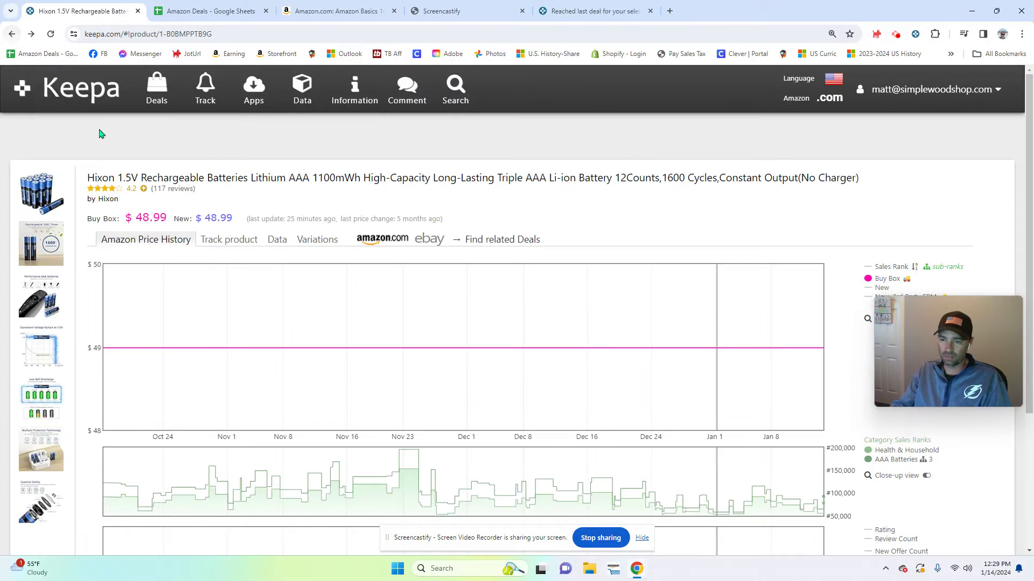
pyautogui.click(13, 36)
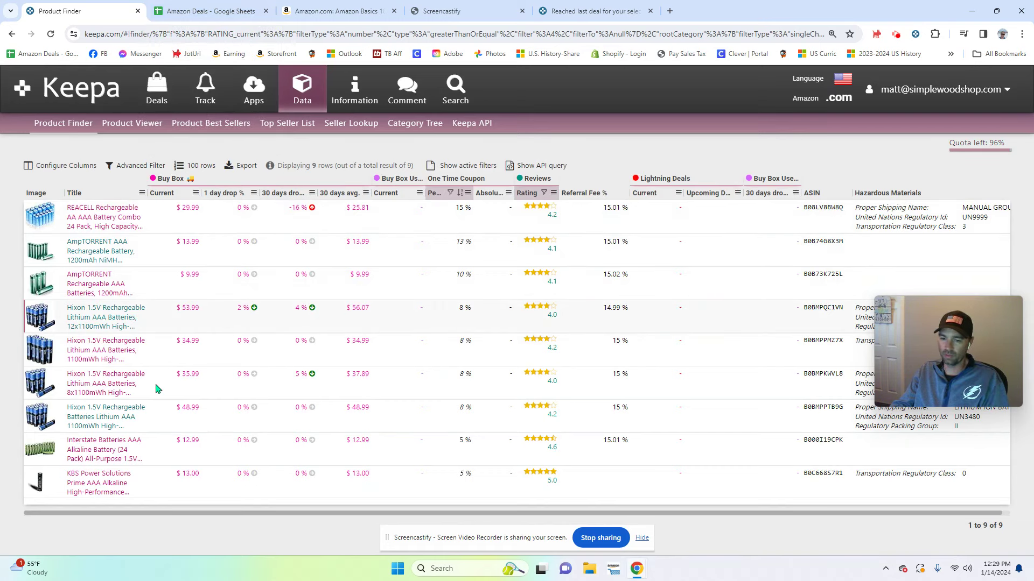
pyautogui.click(12, 37)
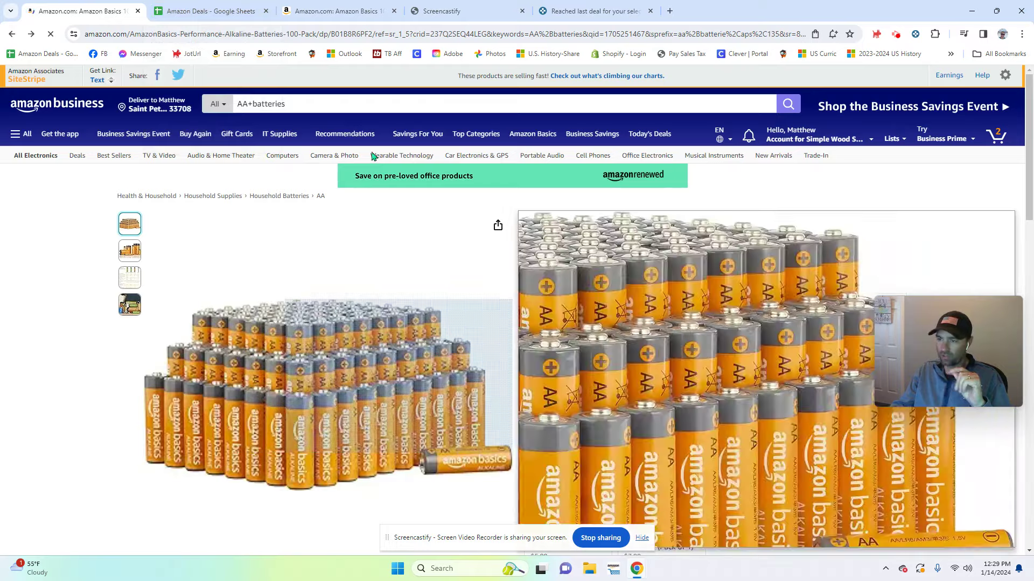
pyautogui.scroll(-15, 286, 116)
pyautogui.scroll(15, 409, 377)
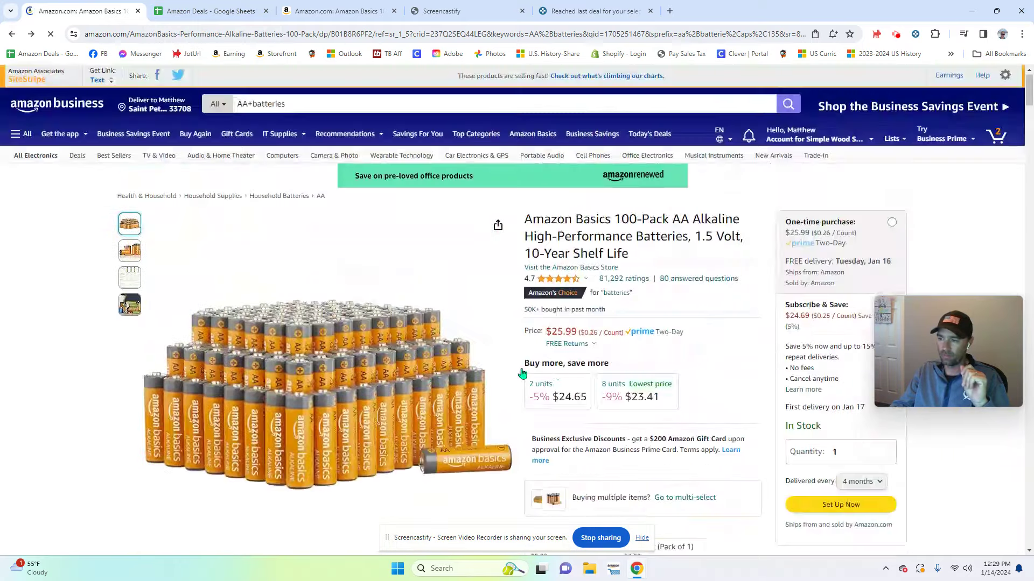
# Step: Open the saved "Saw gauges with a coupon" search from the Keepa Searches sheet and view the EANOSIC setup blocks on Amazon
pyautogui.click(210, 11)
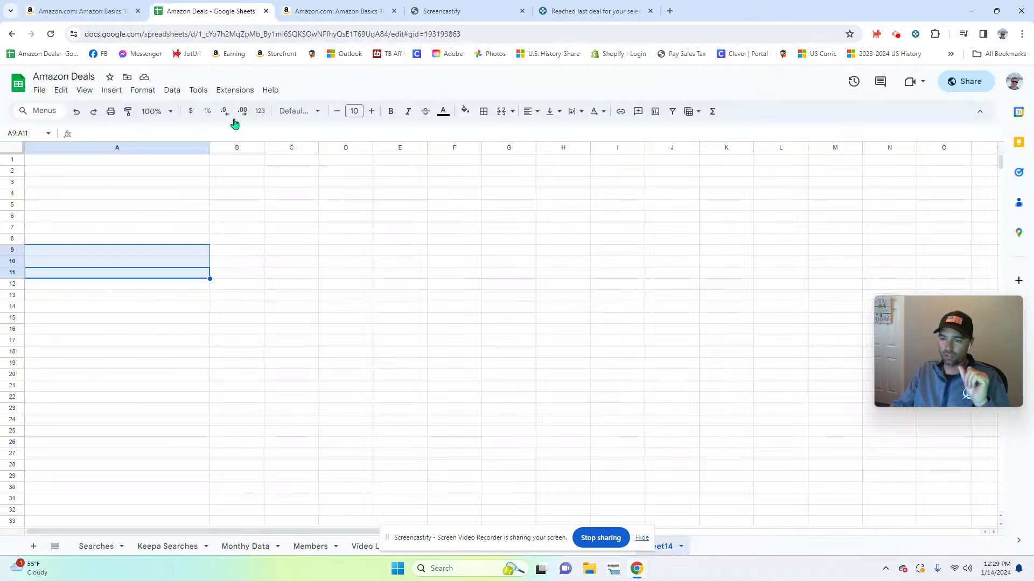
pyautogui.click(178, 547)
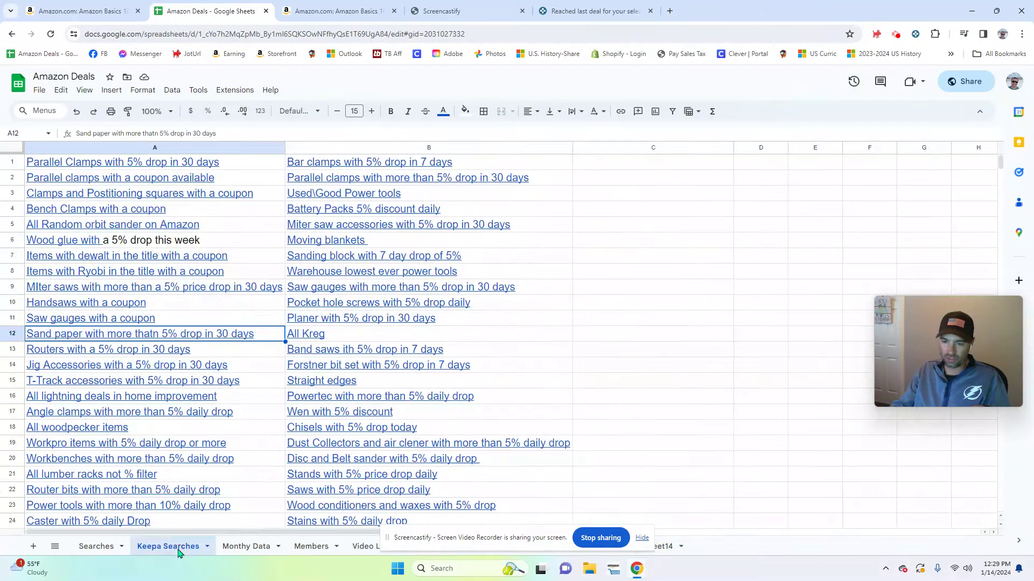
pyautogui.click(95, 321)
pyautogui.click(80, 342)
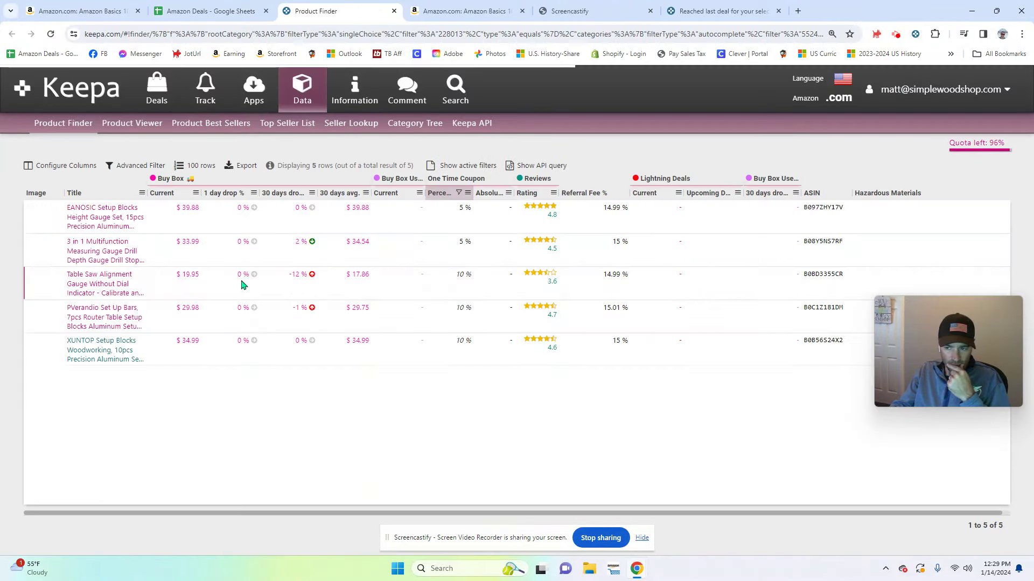
pyautogui.click(116, 210)
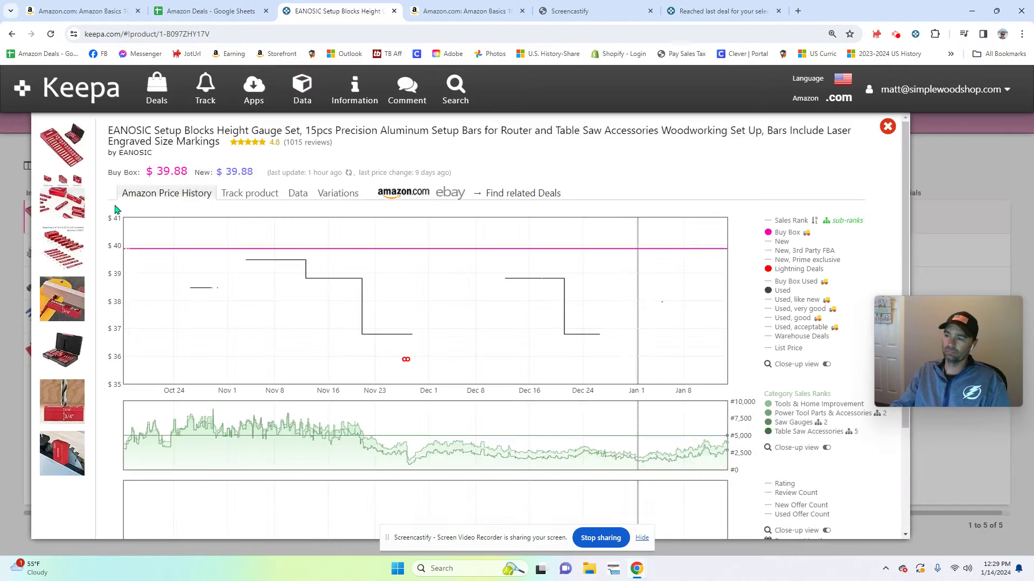
pyautogui.click(390, 194)
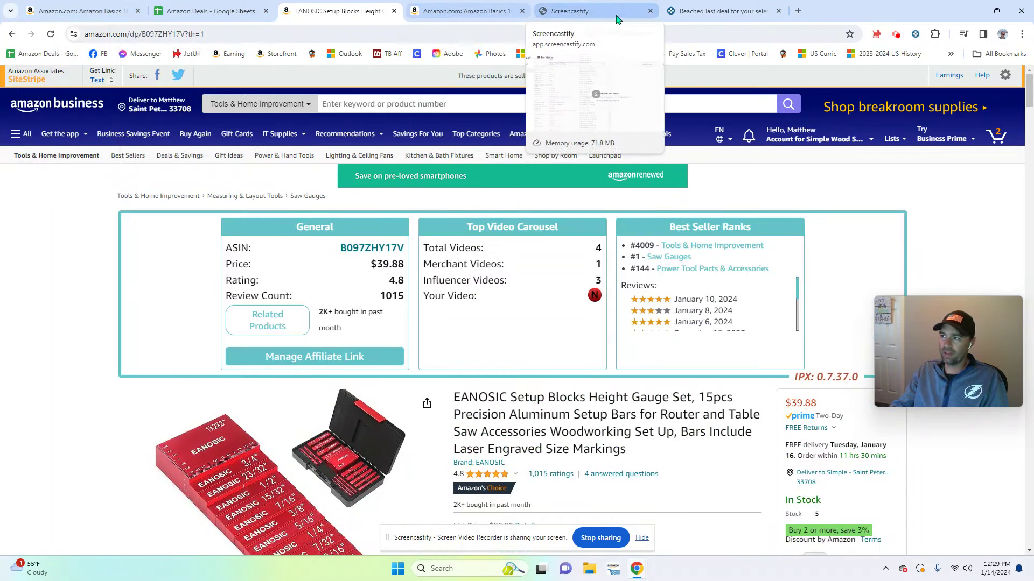
# Step: Start a new Keepa Product Finder search with Health & Household as the root category
pyautogui.click(721, 10)
pyautogui.click(311, 93)
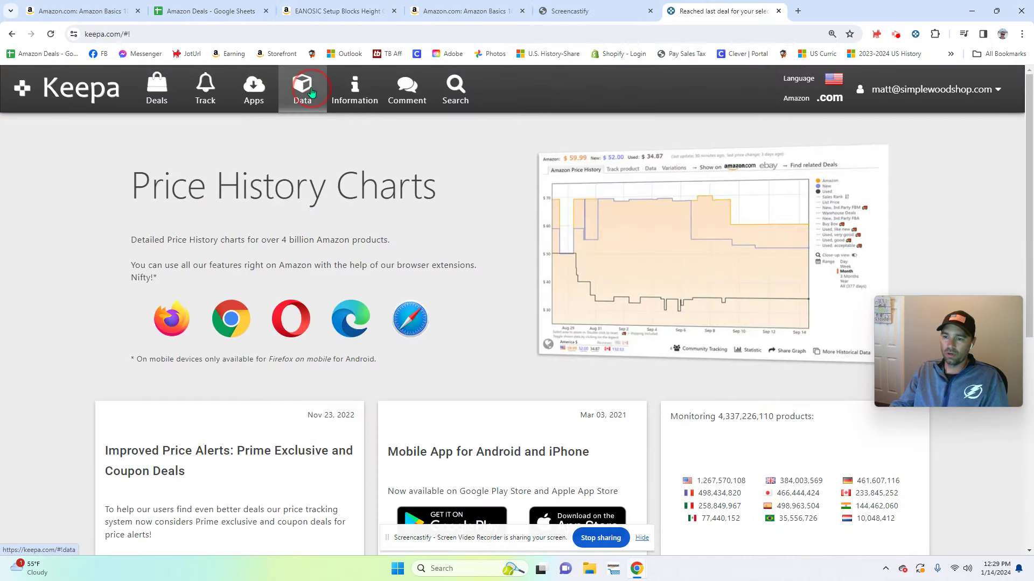
pyautogui.click(122, 221)
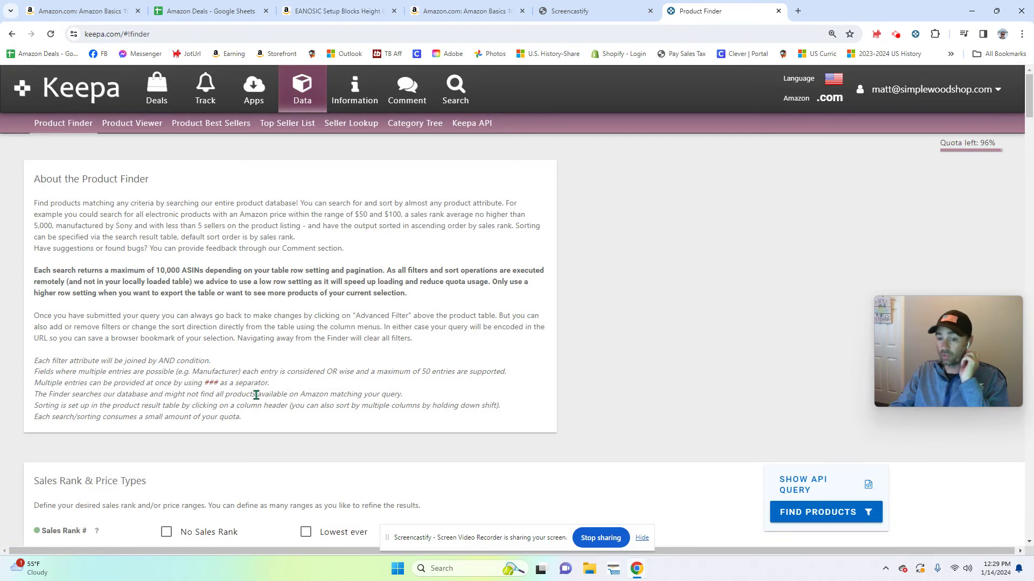
pyautogui.scroll(-1, 213, 457)
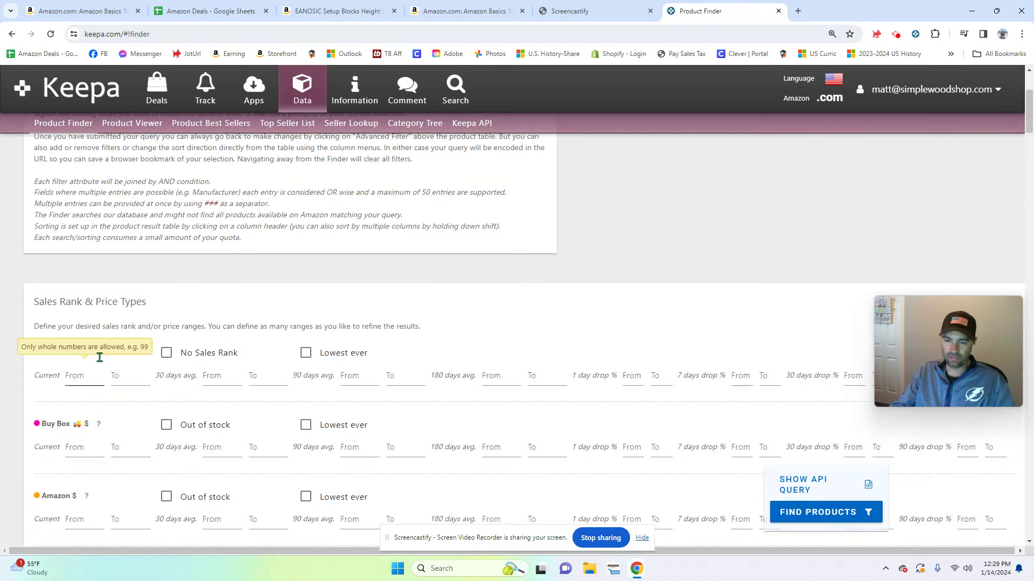
pyautogui.scroll(-6, 102, 358)
pyautogui.scroll(-20, 111, 364)
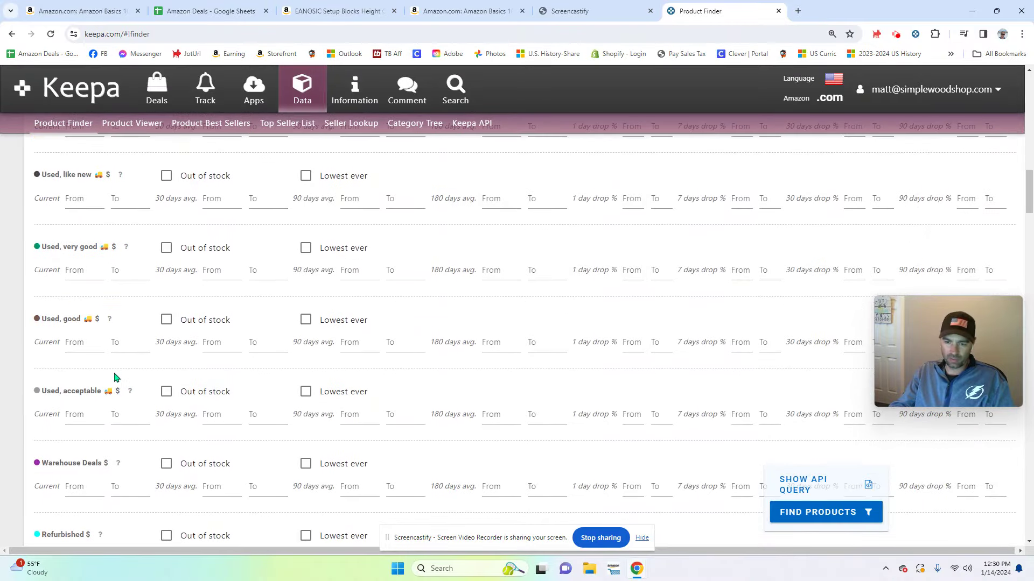
pyautogui.scroll(-7, 102, 366)
pyautogui.click(88, 445)
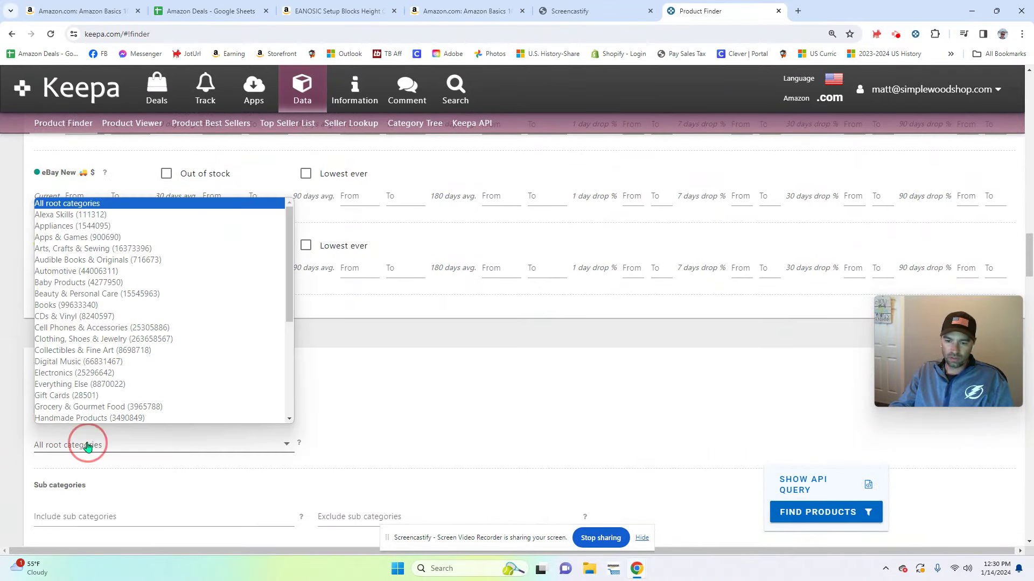
pyautogui.scroll(-5, 81, 415)
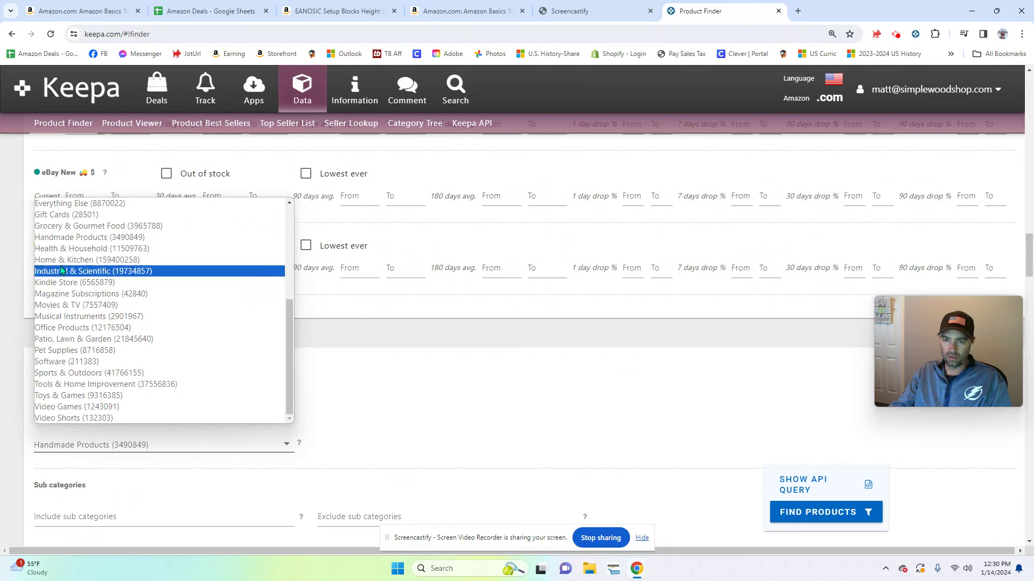
pyautogui.click(60, 249)
# Step: Search the included sub categories for "aa" and add the AA batteries category to the filter
pyautogui.click(54, 518)
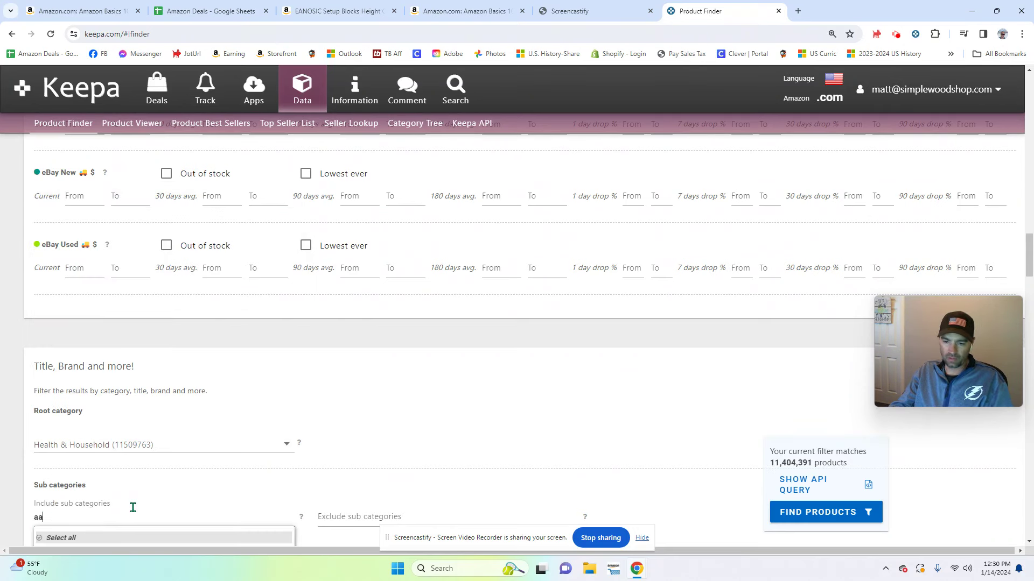
pyautogui.write('aa')
pyautogui.scroll(-5, 133, 507)
pyautogui.click(57, 396)
# Step: Set the Buy Box 7 days drop minimum to 10 percent and find the matching products
pyautogui.scroll(8, 693, 326)
pyautogui.scroll(17, 693, 325)
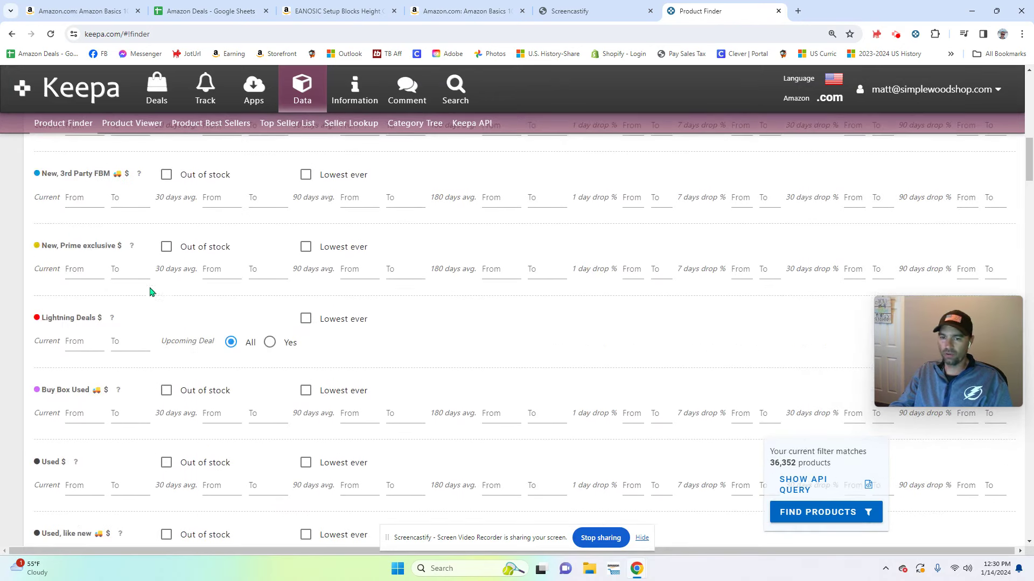
pyautogui.scroll(7, 99, 221)
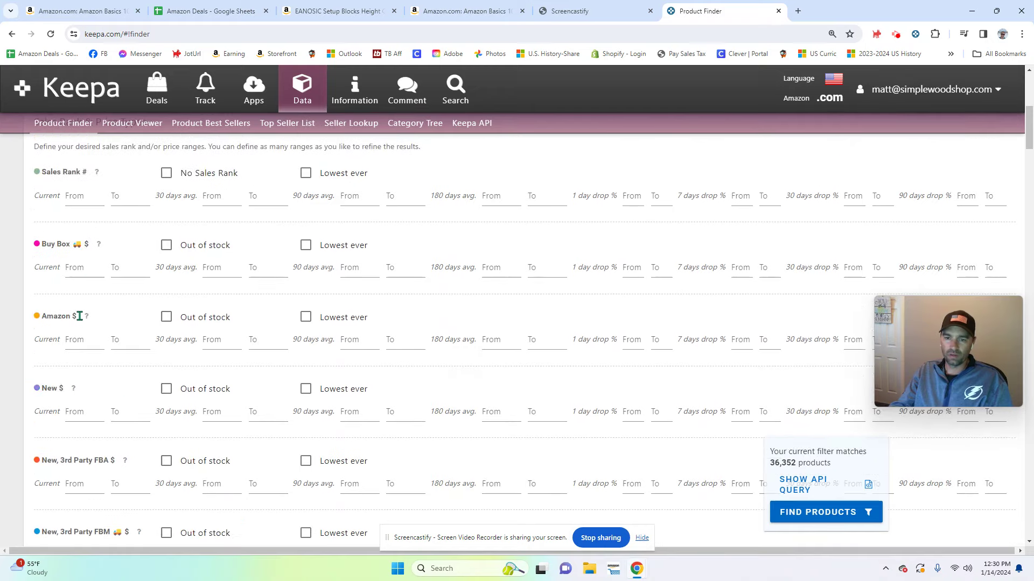
pyautogui.click(743, 267)
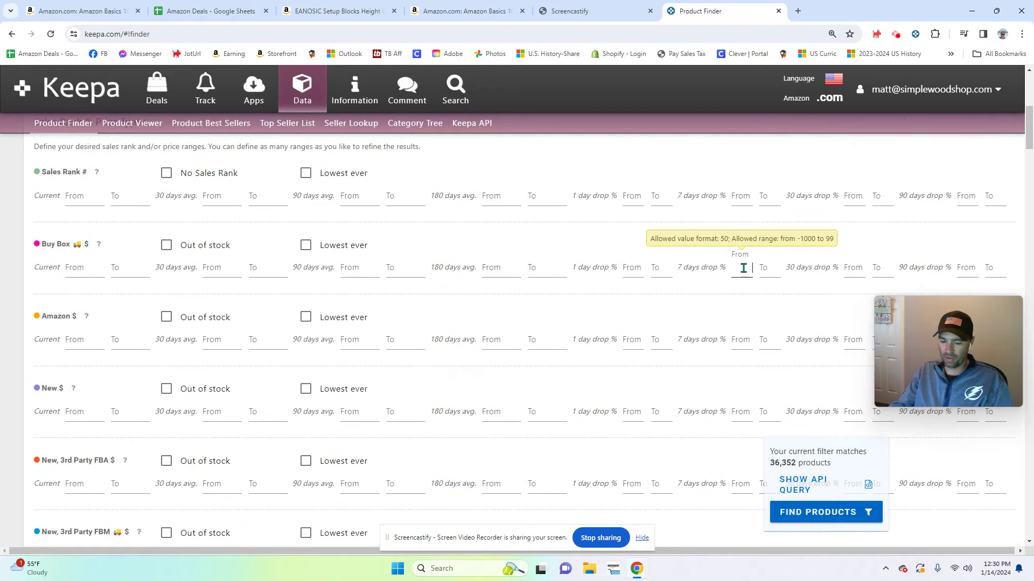
pyautogui.write('10')
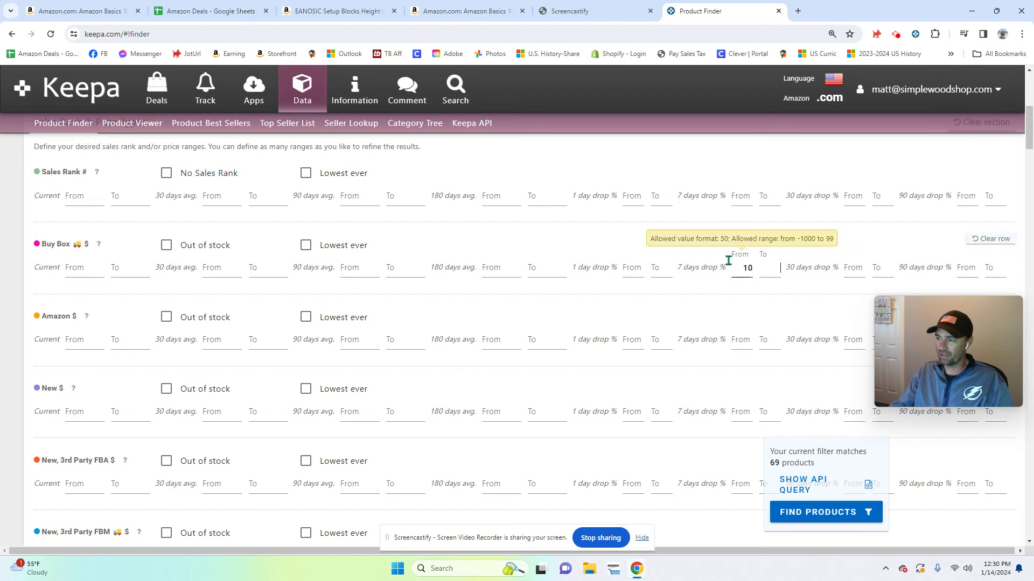
pyautogui.click(802, 513)
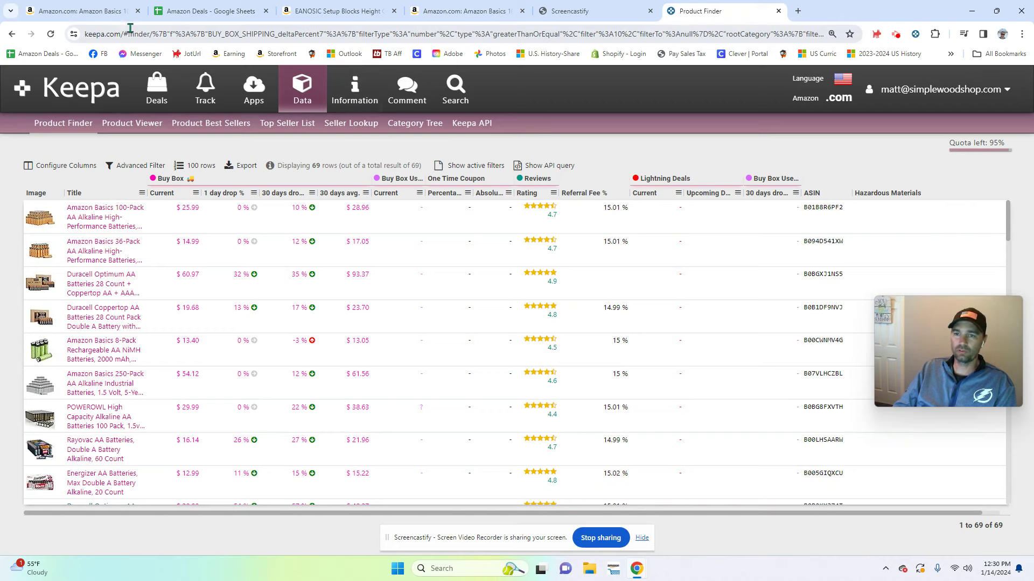
# Step: Copy the AA battery search's address and enter "AA batteries 5% drop in 7 days" in cell A4 of Sheet14 in Google Sheets
pyautogui.click(304, 38)
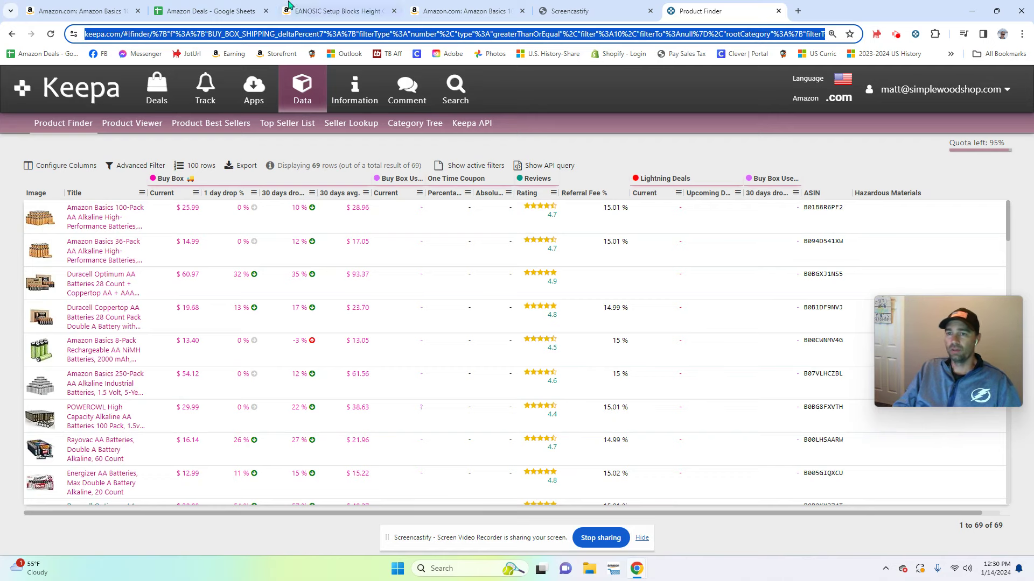
pyautogui.click(238, 9)
pyautogui.click(658, 544)
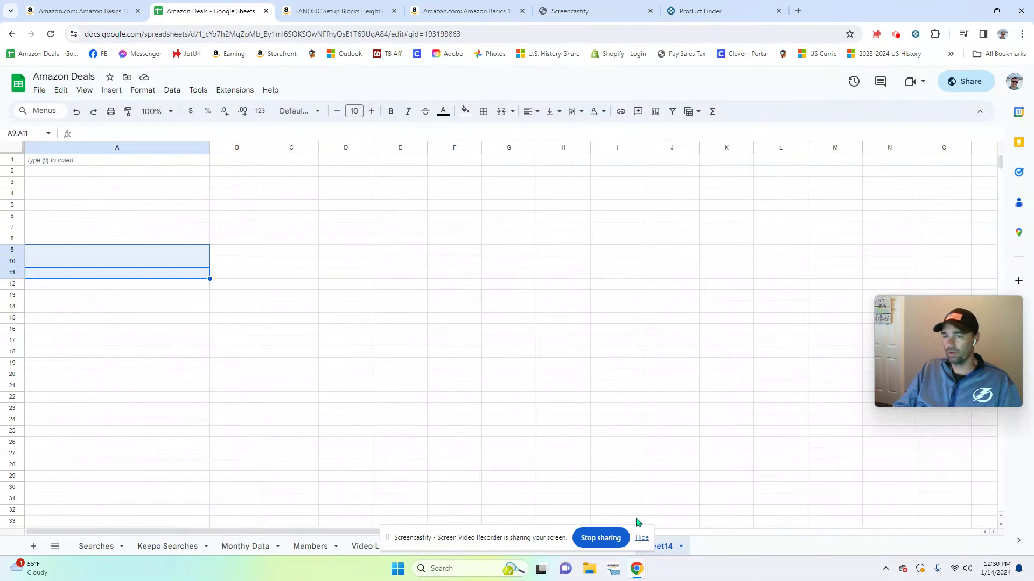
pyautogui.click(73, 197)
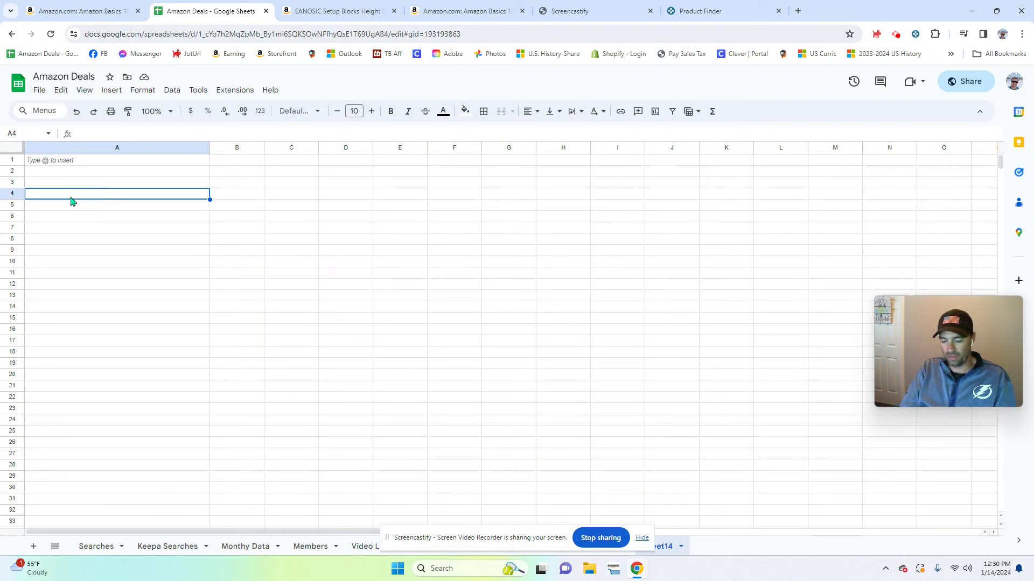
pyautogui.write('AA batteries 5% drop in 7 days')
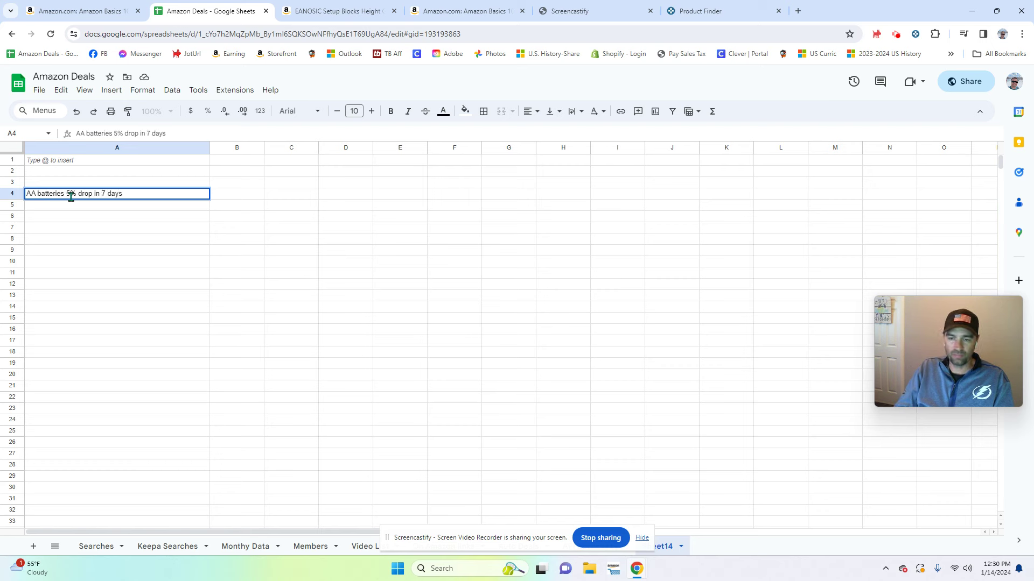
pyautogui.hotkey('ctrl', 'Return')
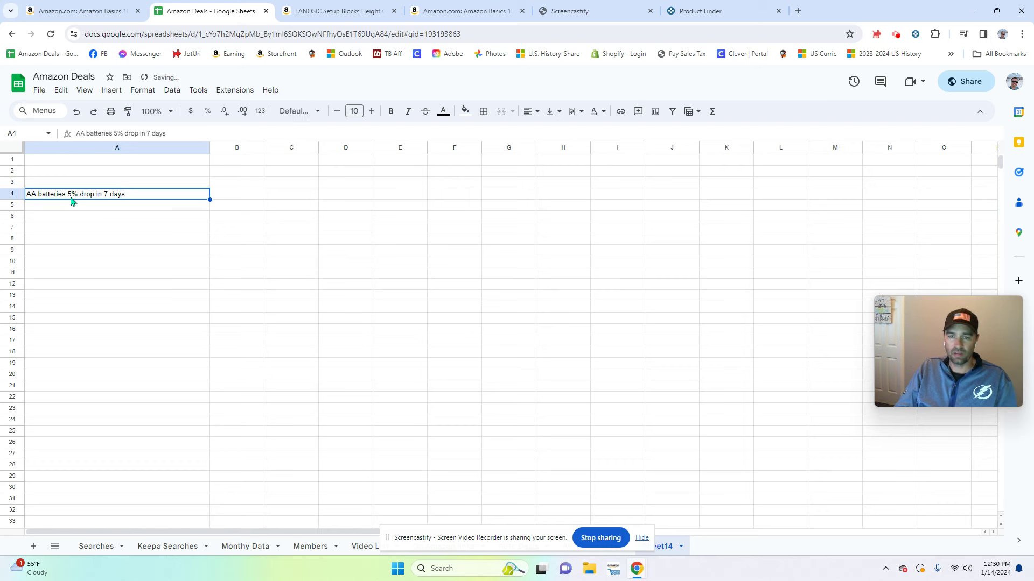
# Step: Link the "AA batteries 5% drop in 7 days" text in A4 to the copied Keepa search address
pyautogui.hotkey('ctrl', 'k')
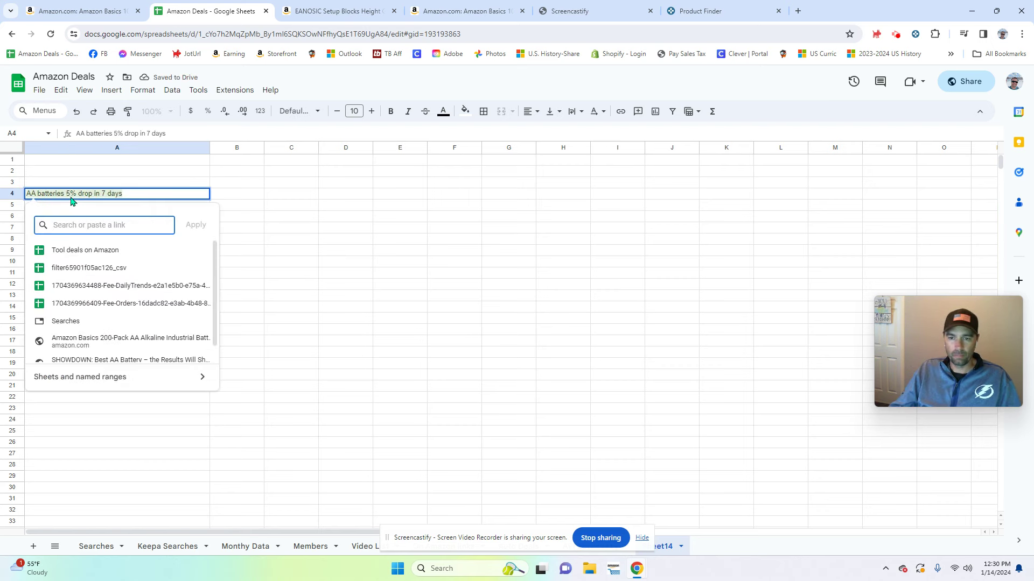
pyautogui.hotkey('ctrl', 'v')
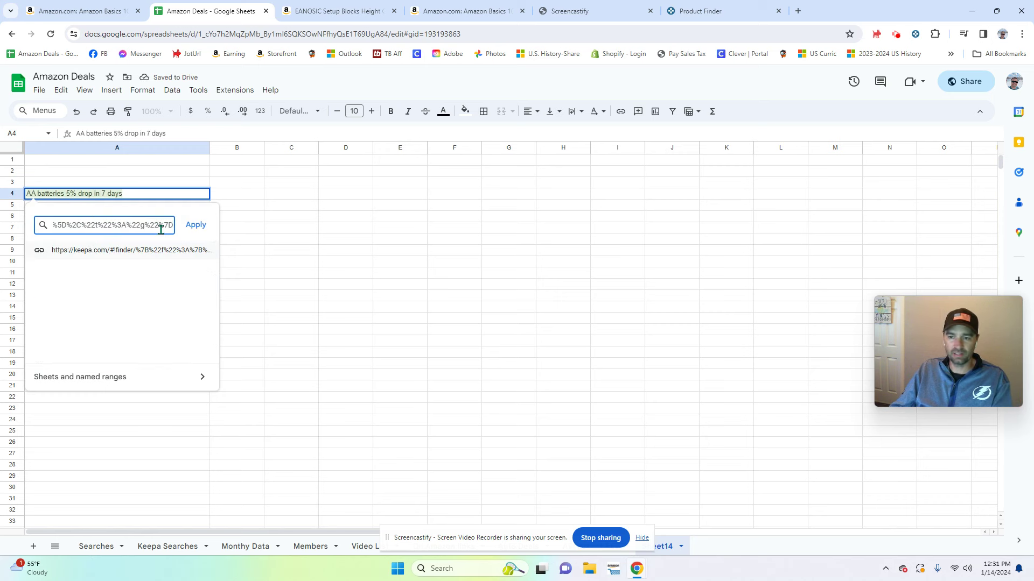
pyautogui.click(192, 225)
pyautogui.click(224, 264)
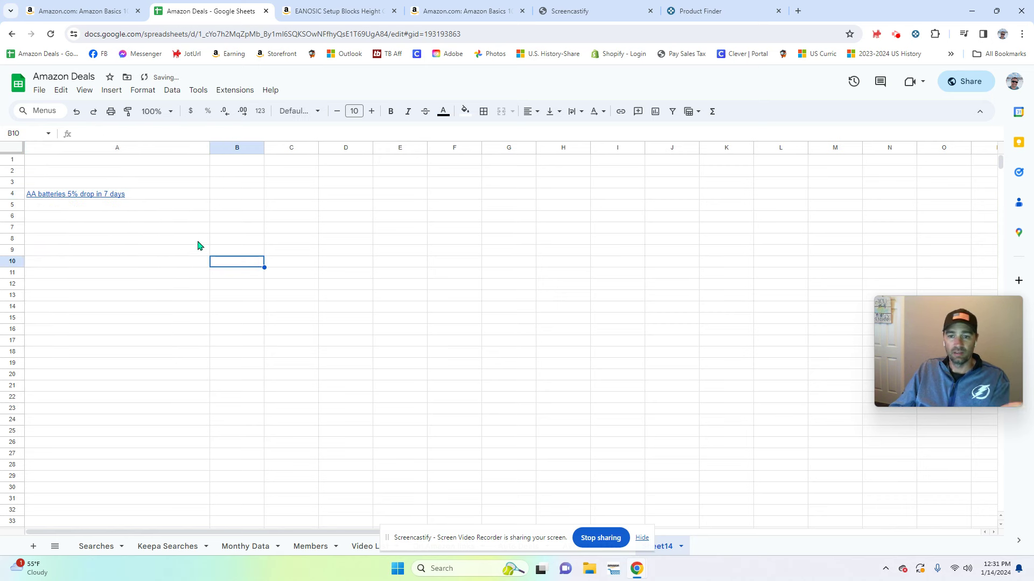
# Step: Close the Amazon Basics, Screencastify and Product Finder pages, keeping the Amazon Deals sheet and the EANOSIC page open
pyautogui.click(129, 12)
pyautogui.click(137, 11)
pyautogui.click(218, 12)
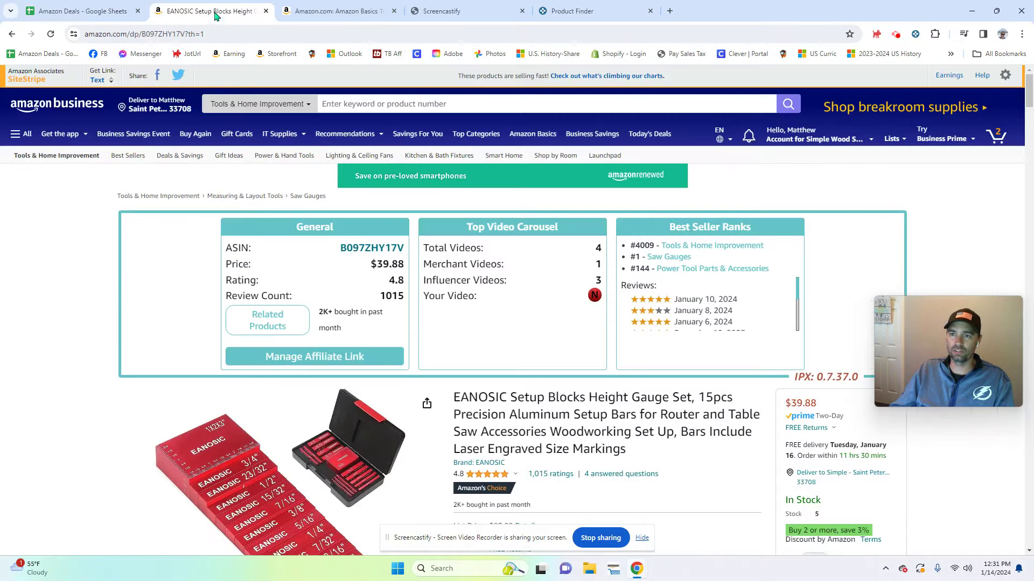
pyautogui.click(378, 16)
pyautogui.click(394, 11)
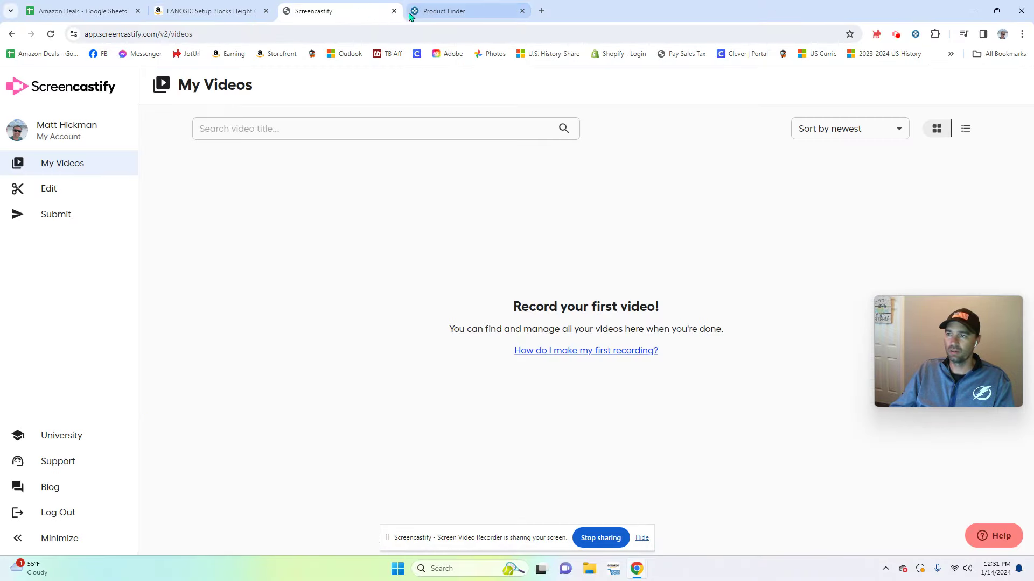
pyautogui.click(395, 11)
pyautogui.click(393, 12)
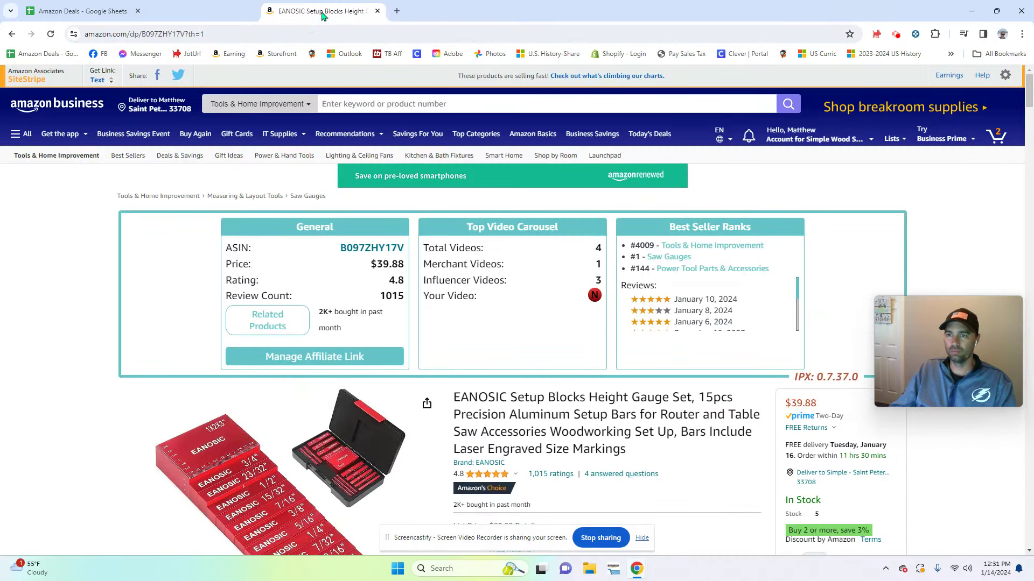
# Step: Open the saved "AA batteries 5% drop in 7 days" link from the Amazon Deals sheet and look through the Keepa product results
pyautogui.click(80, 12)
pyautogui.moveTo(97, 201)
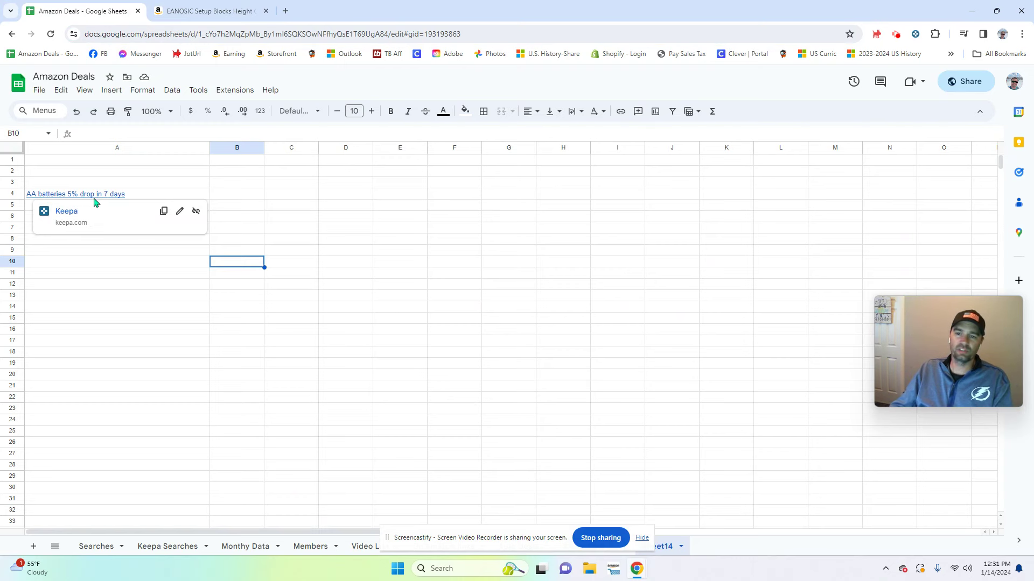
pyautogui.click(94, 198)
pyautogui.click(63, 216)
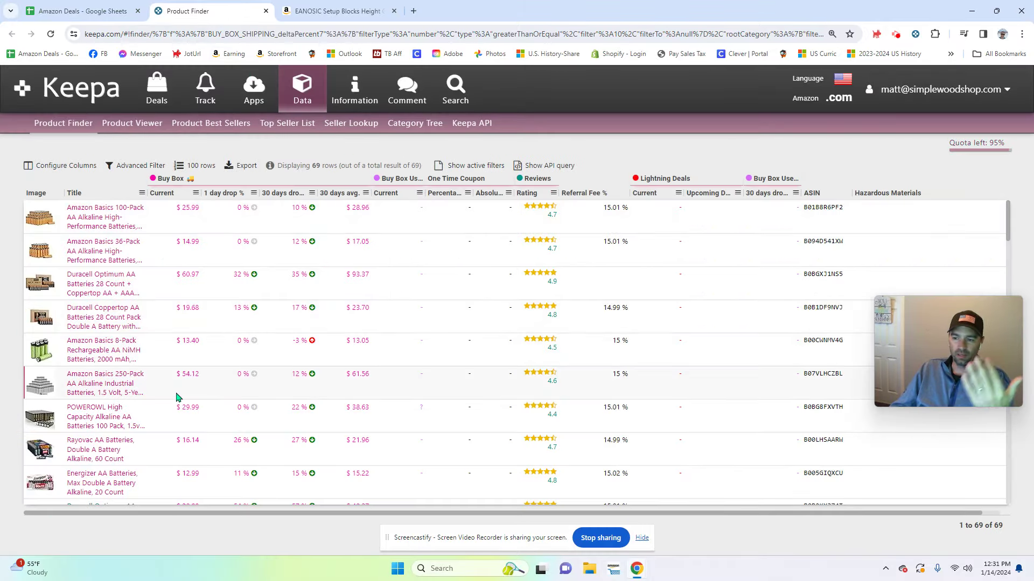
pyautogui.scroll(-3, 162, 344)
pyautogui.scroll(-8, 109, 351)
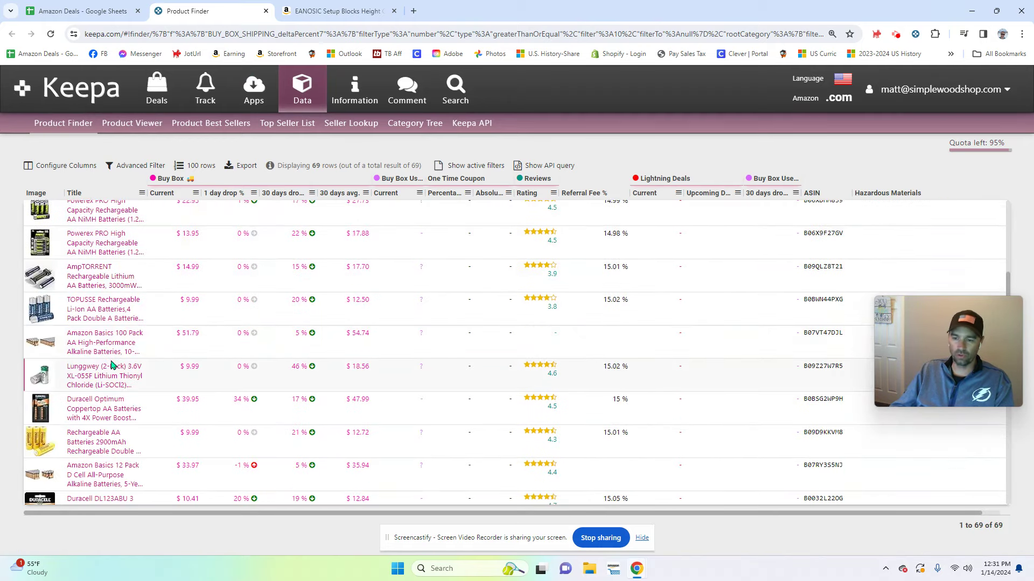
pyautogui.moveTo(113, 357)
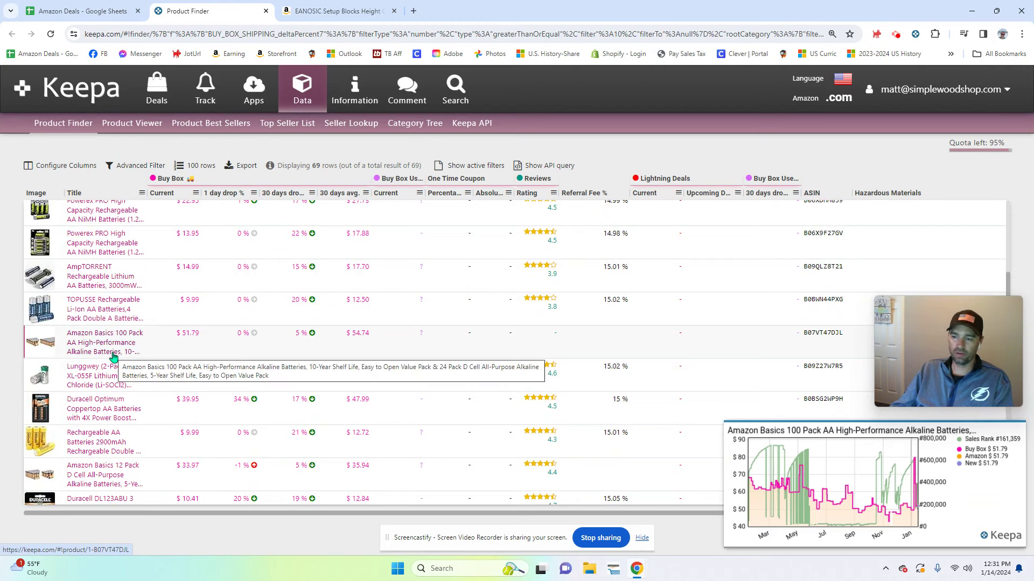
pyautogui.scroll(10, 113, 358)
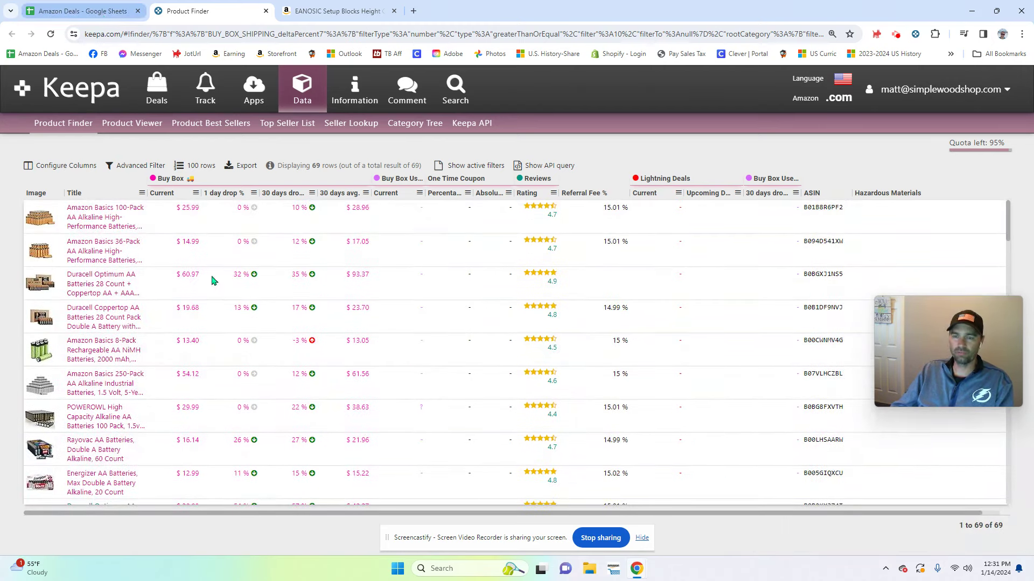
# Step: Look over the saved links on the Keepa Searches sheet and open the "Saw gauges with a coupon" search
pyautogui.click(81, 10)
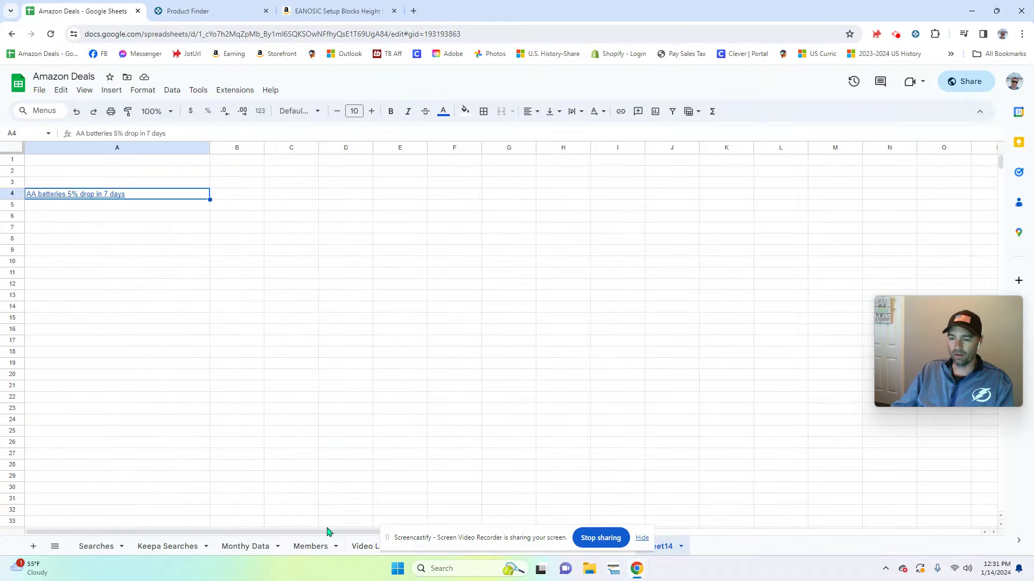
pyautogui.click(196, 547)
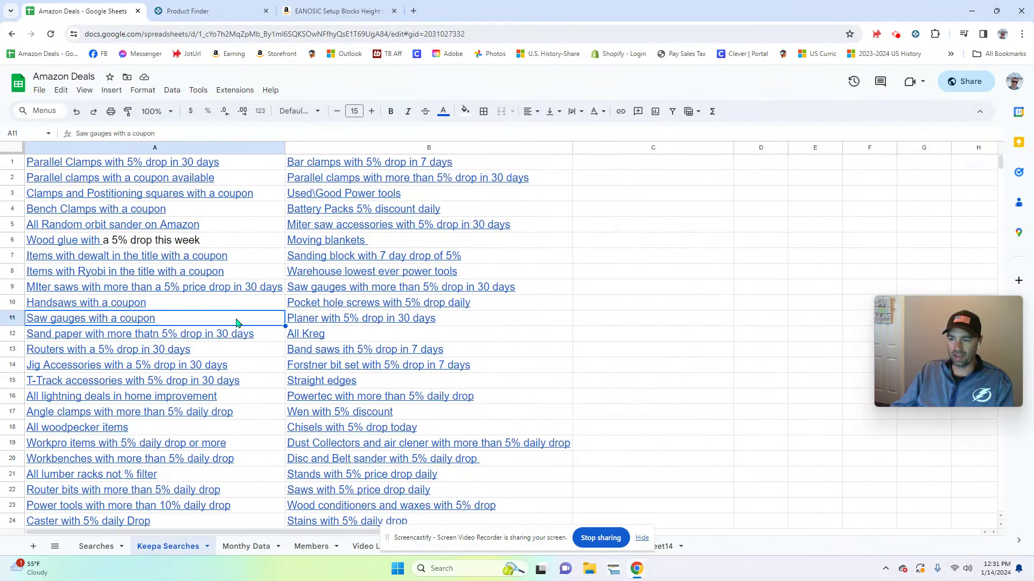
pyautogui.scroll(-2, 268, 332)
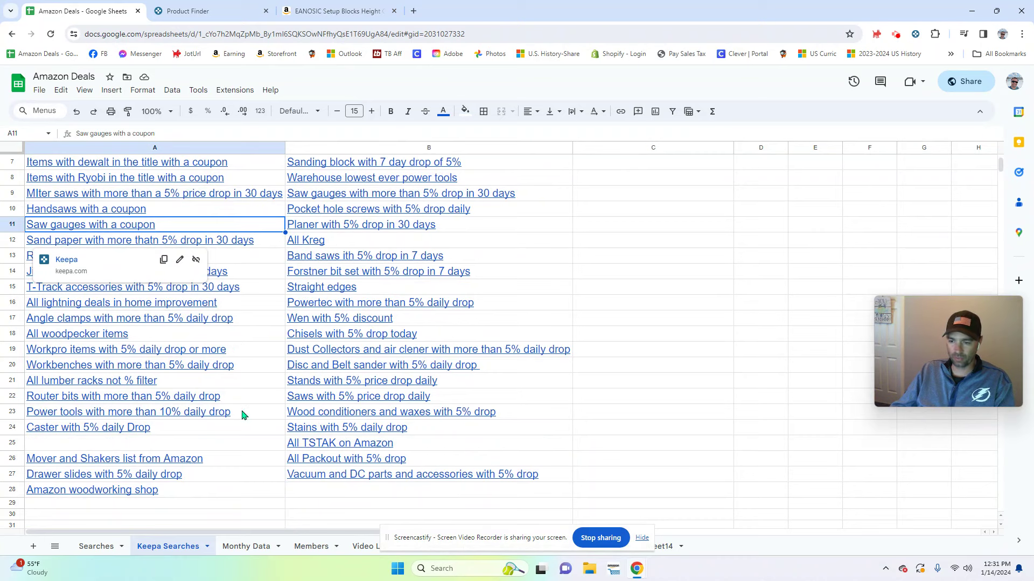
pyautogui.scroll(2, 243, 418)
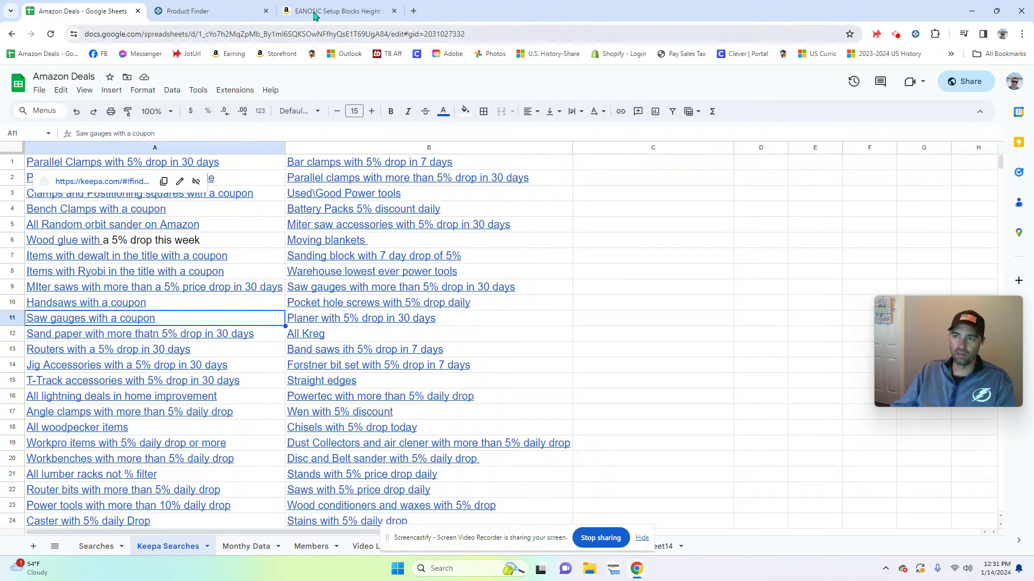
pyautogui.click(89, 338)
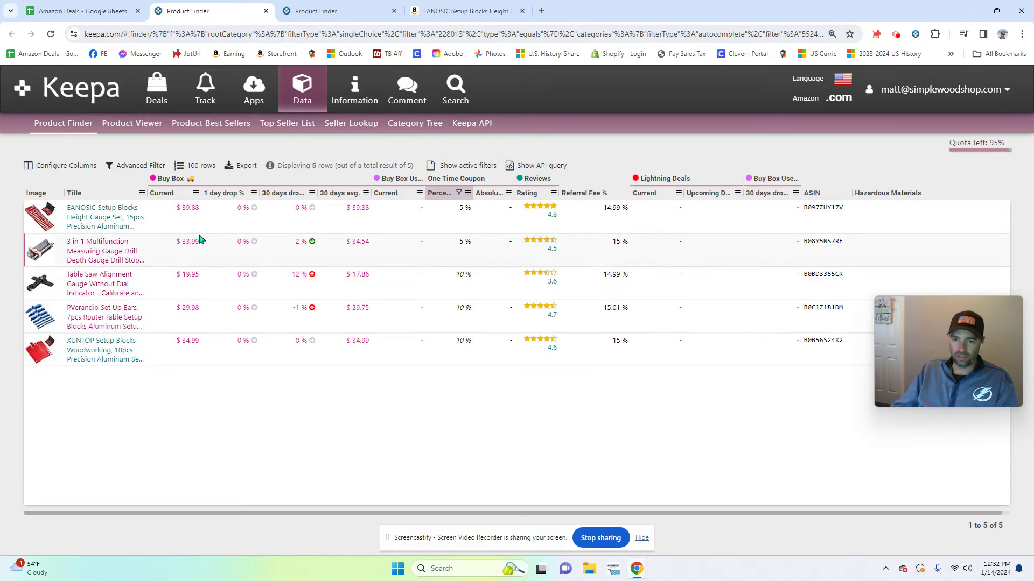
pyautogui.moveTo(107, 221)
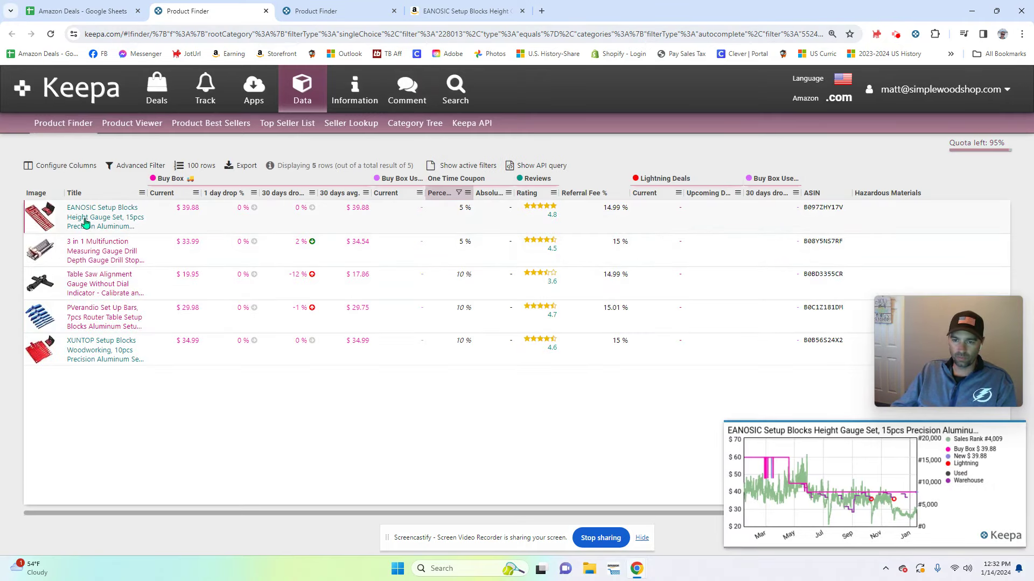
# Step: Examine the coupon and price history on the EANOSIC setup blocks' Amazon page, and return to the AA battery results in Keepa
pyautogui.click(462, 17)
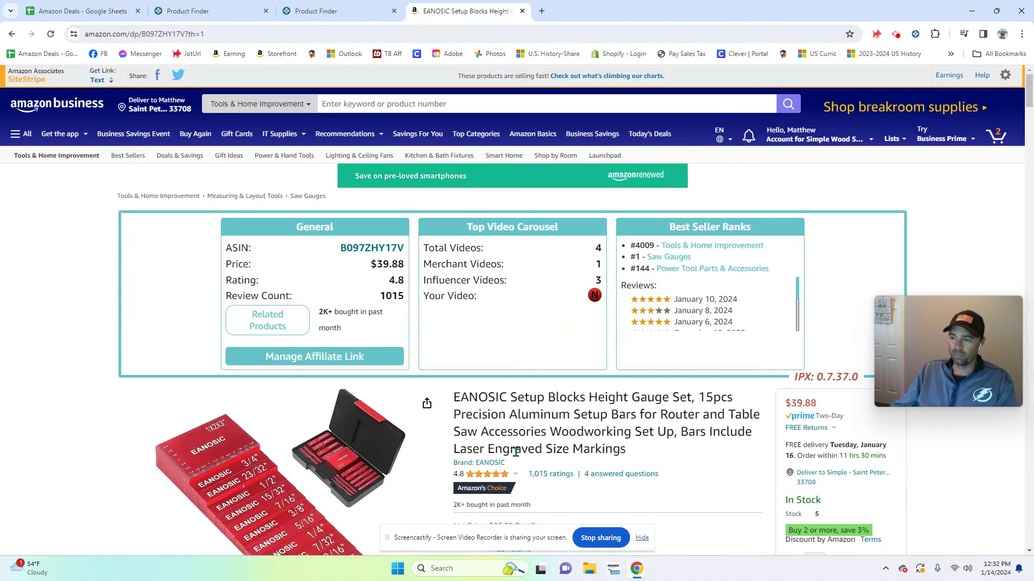
pyautogui.scroll(-3, 570, 380)
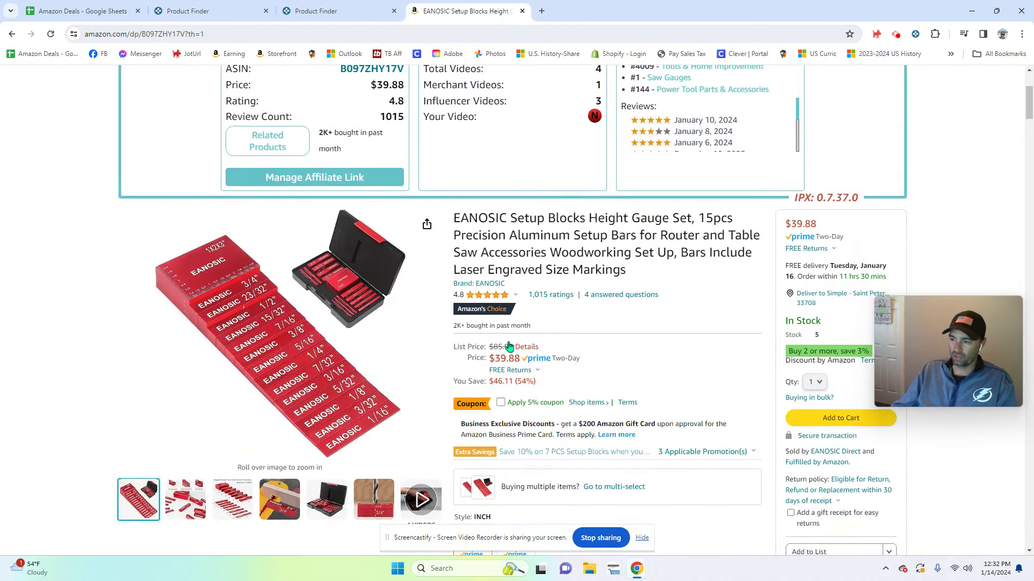
pyautogui.scroll(-5, 511, 412)
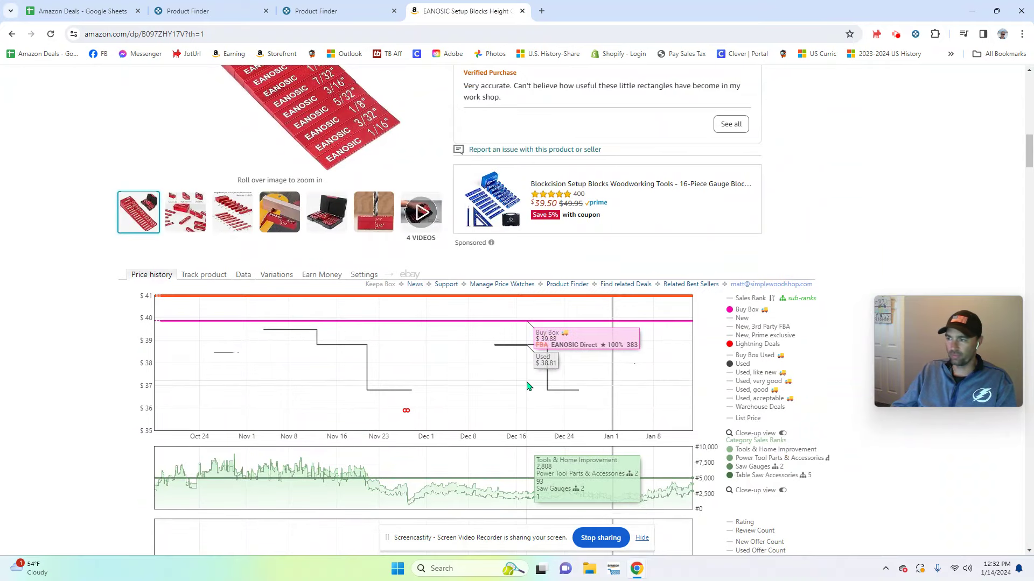
pyautogui.scroll(12, 527, 386)
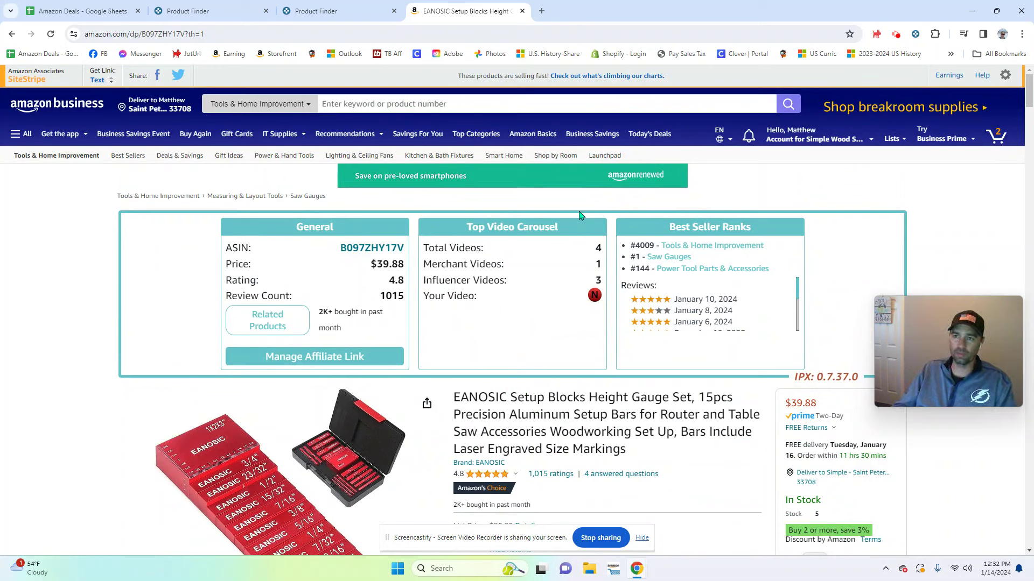
pyautogui.click(357, 9)
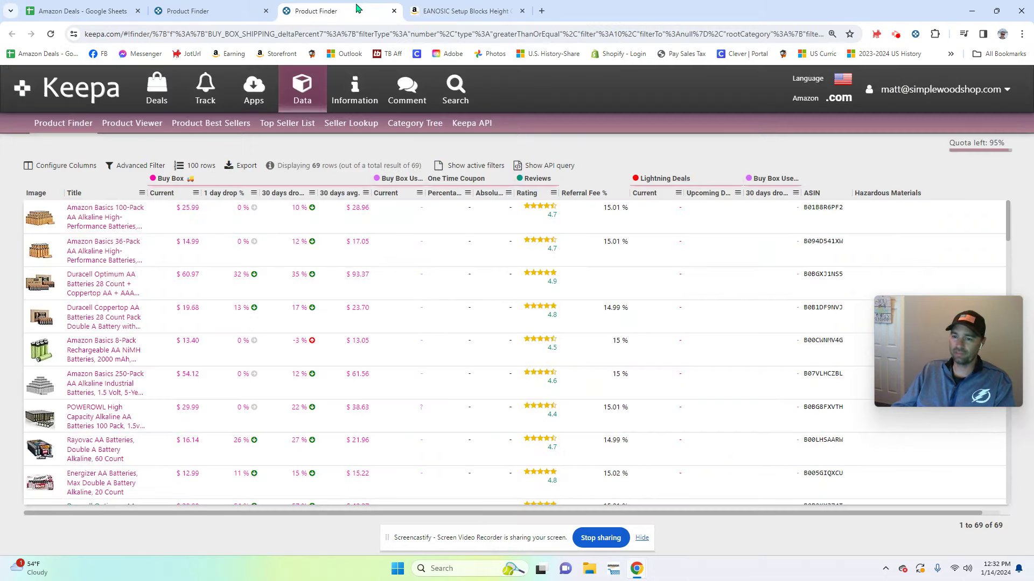